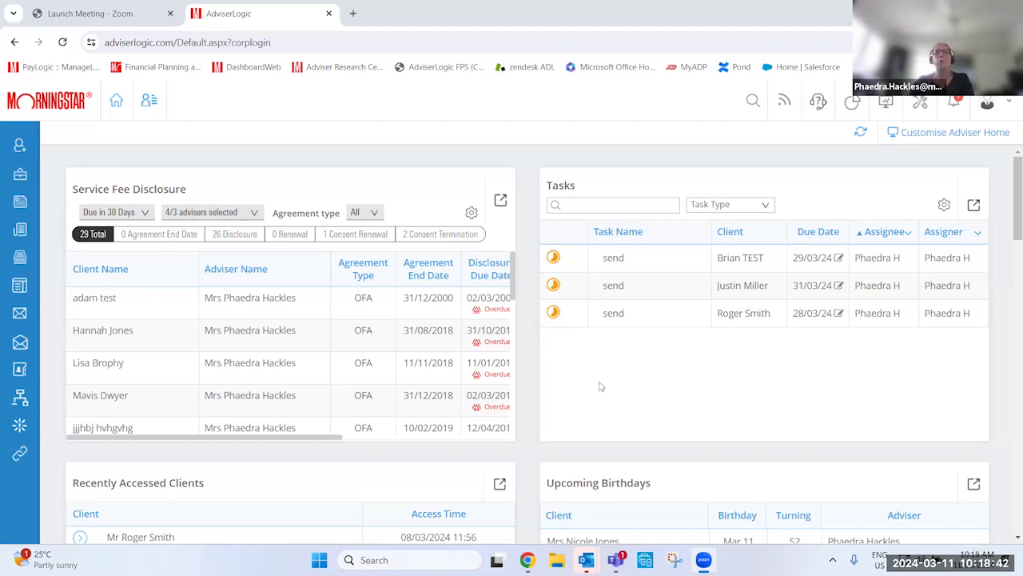
Move the Recently Accessed Clients widget to the first dashboard slot, ahead of Service Fee Disclosure, and review the rearranged widgets
left_click_drag(376, 491, 368, 196)
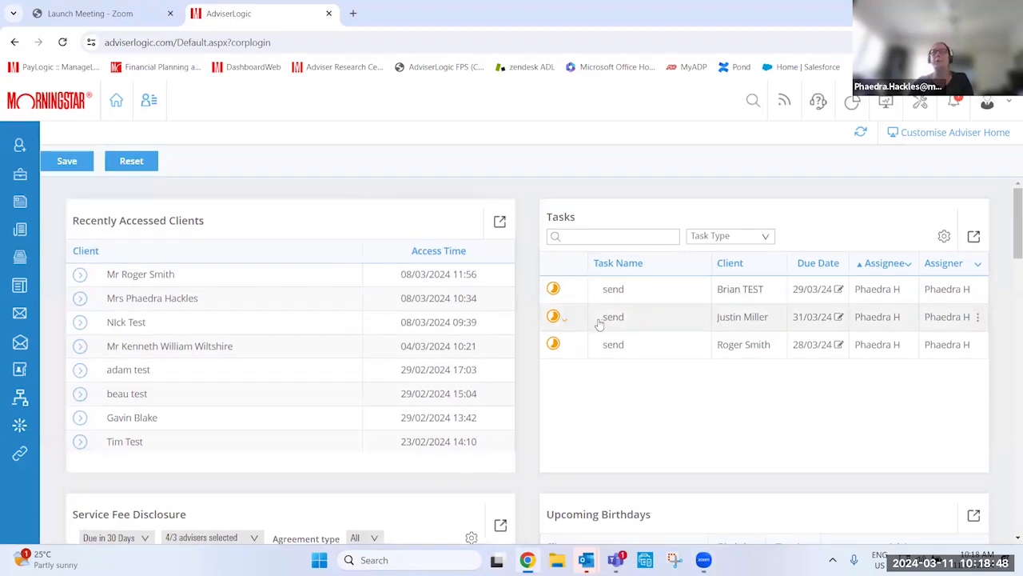
scroll(518, 352, "down", 1)
scroll(518, 352, "down", 1)
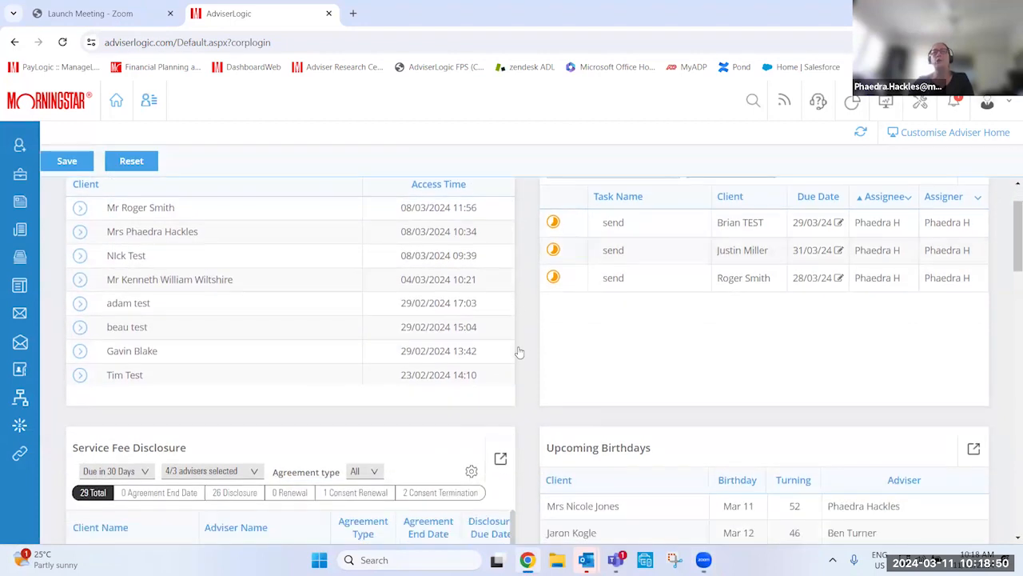
scroll(518, 350, "up", 1)
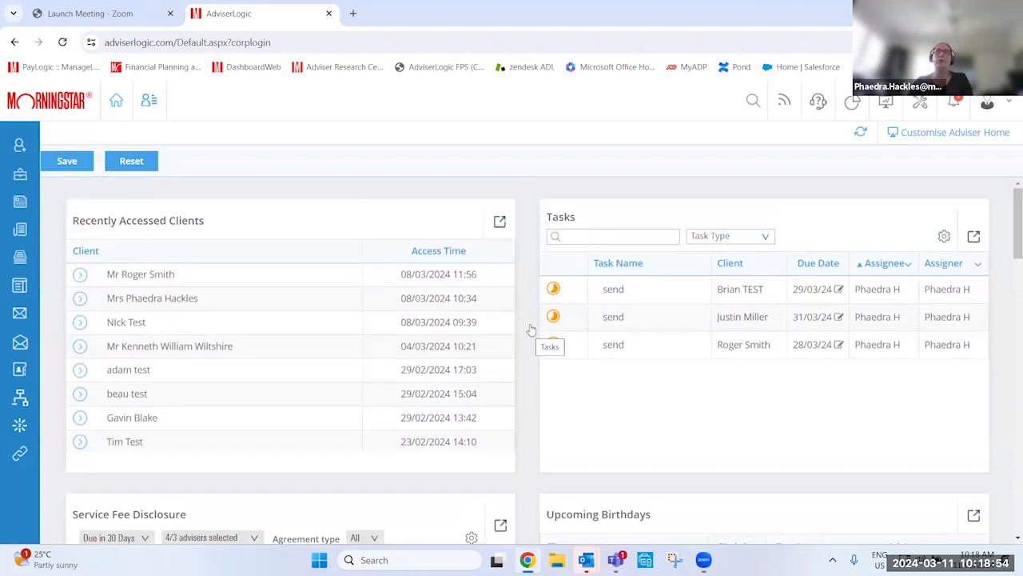
scroll(530, 329, "down", 2)
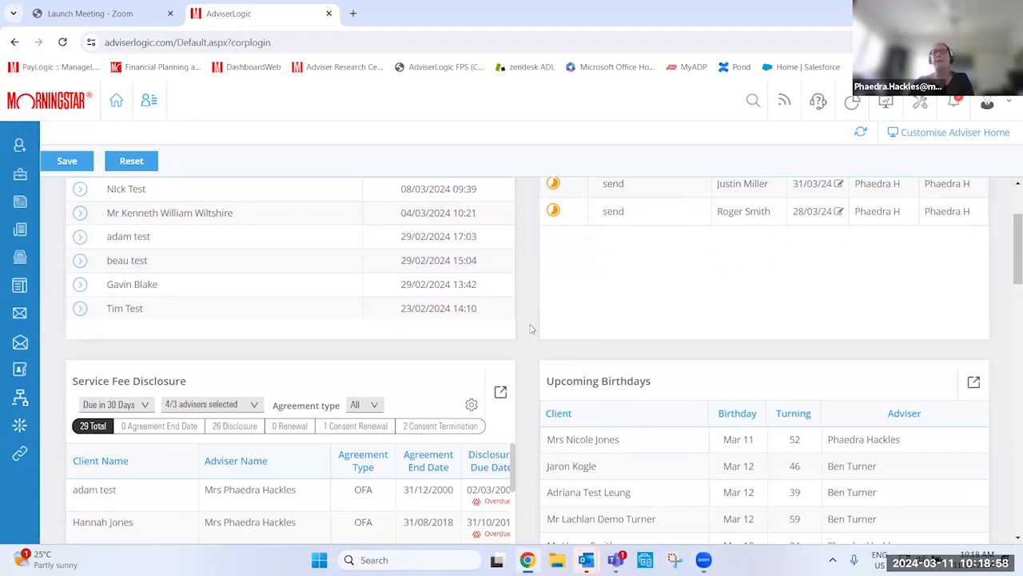
scroll(531, 329, "up", 2)
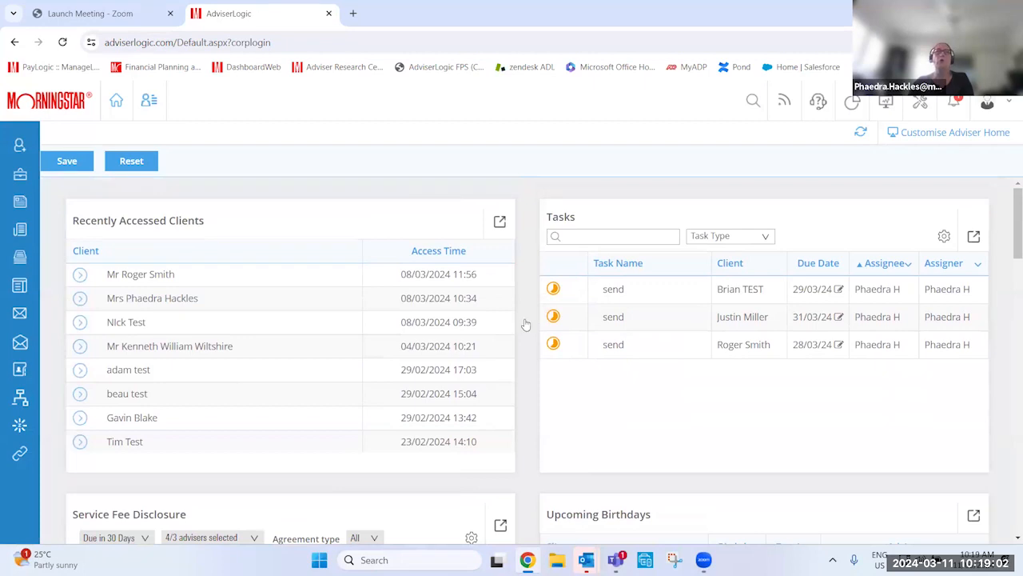
Open the most recently accessed client's record, and open the same client in a second client tab through a first-name search
left_click(232, 294)
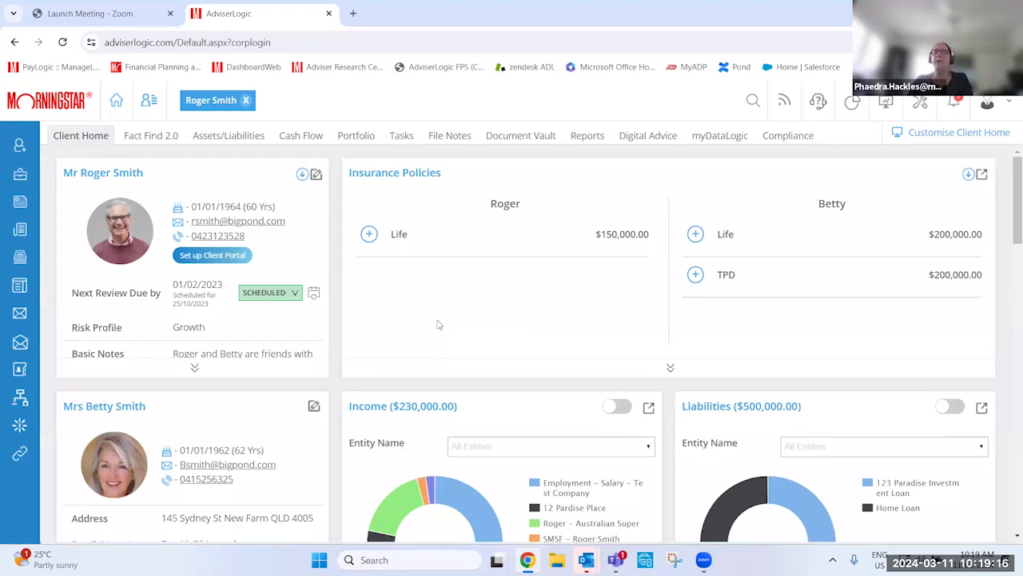
left_click(753, 101)
type("roger")
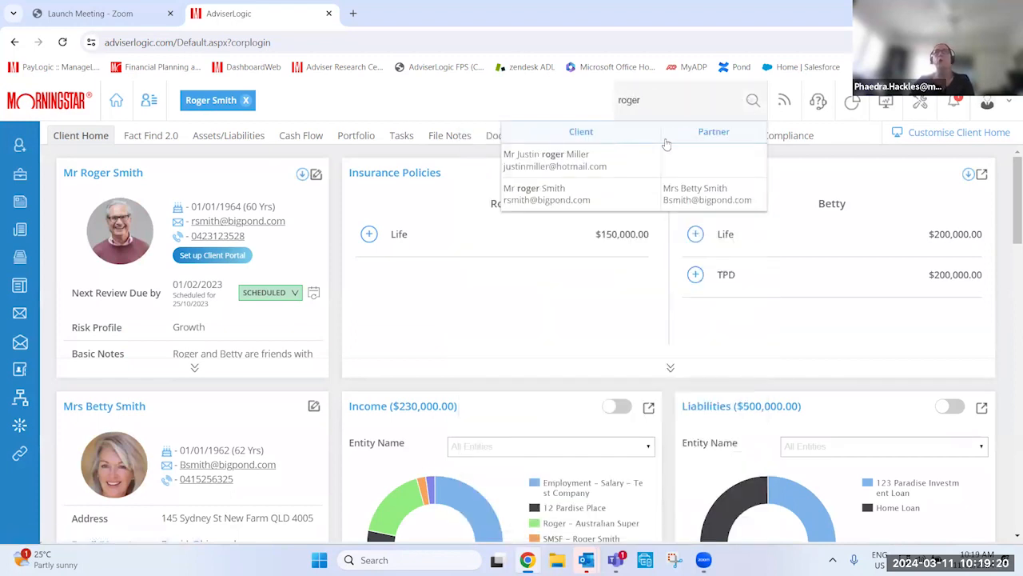
left_click(623, 194)
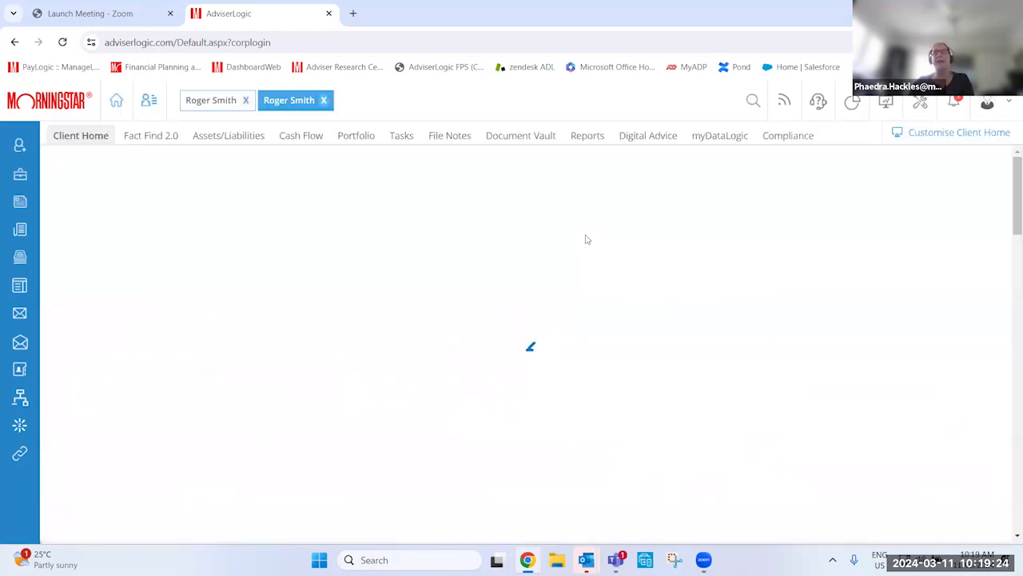
Open the Document Vault in the second client tab and return to the first client tab
left_click(526, 144)
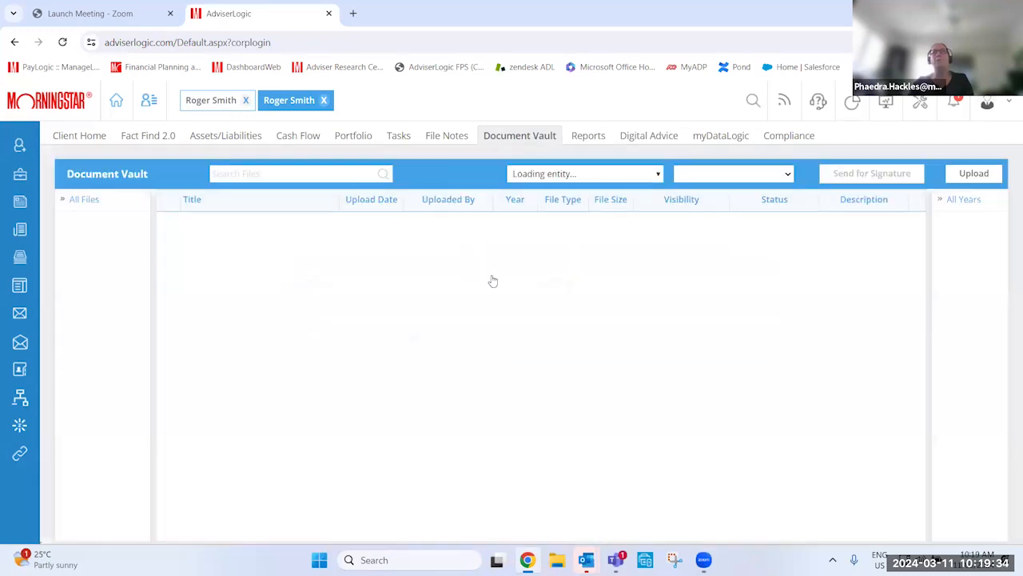
left_click(209, 104)
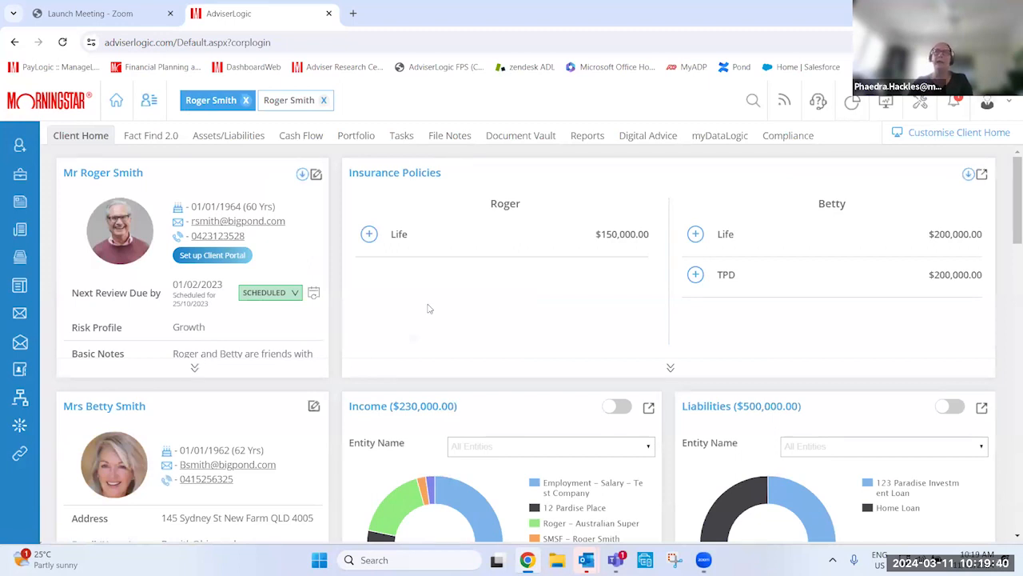
Expand the main client's details card to read its review and revenue fields, and inspect the provider behind the client's Life policy
left_click(217, 373)
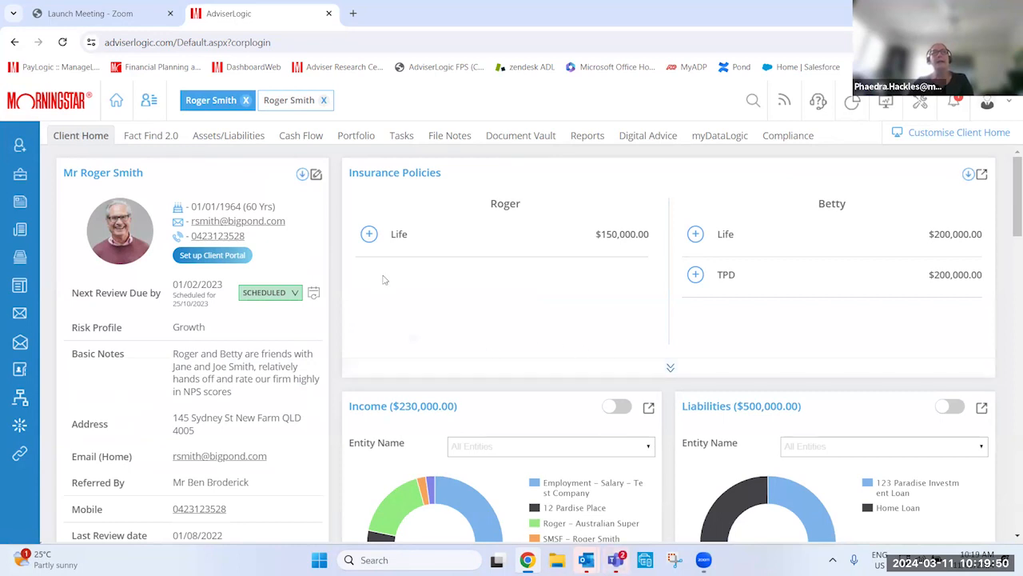
left_click(368, 234)
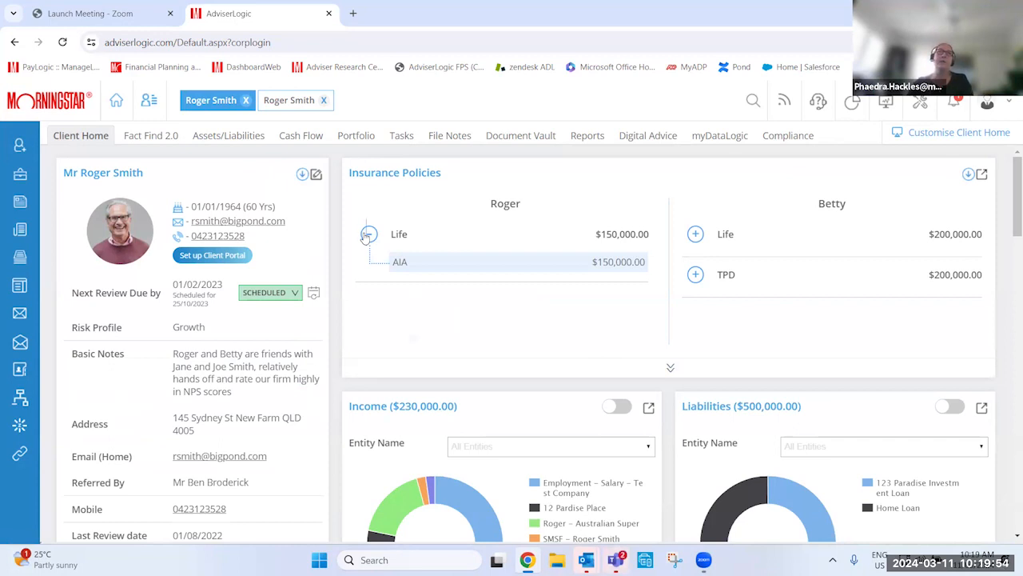
left_click(367, 235)
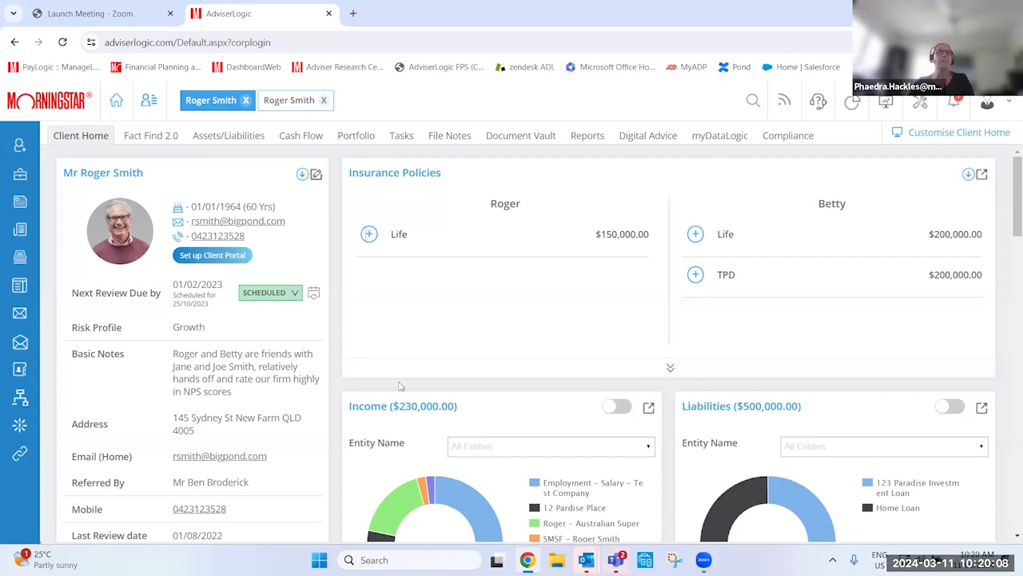
scroll(401, 387, "down", 2)
scroll(206, 417, "down", 1)
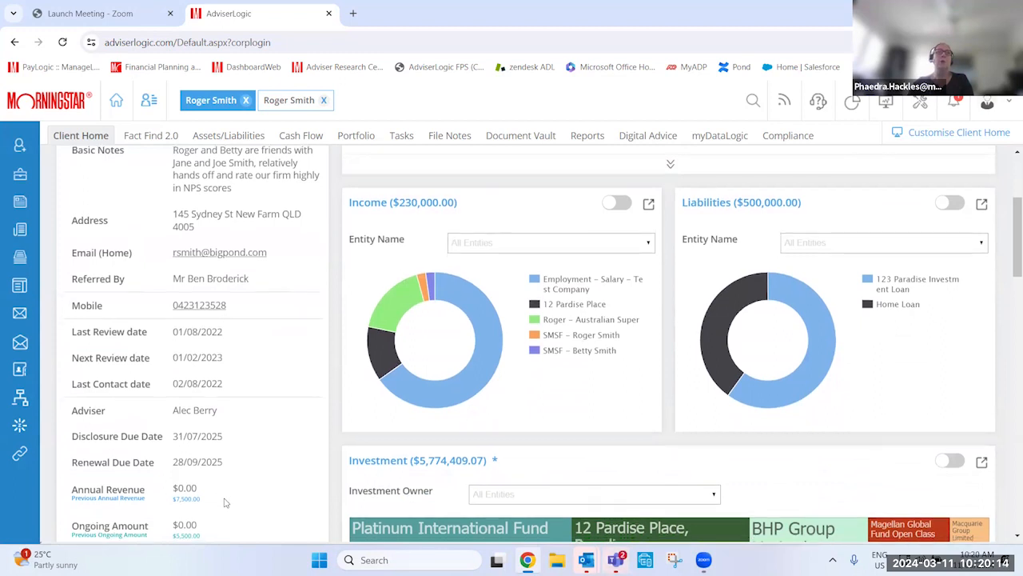
scroll(240, 472, "down", 1)
scroll(249, 454, "up", 3)
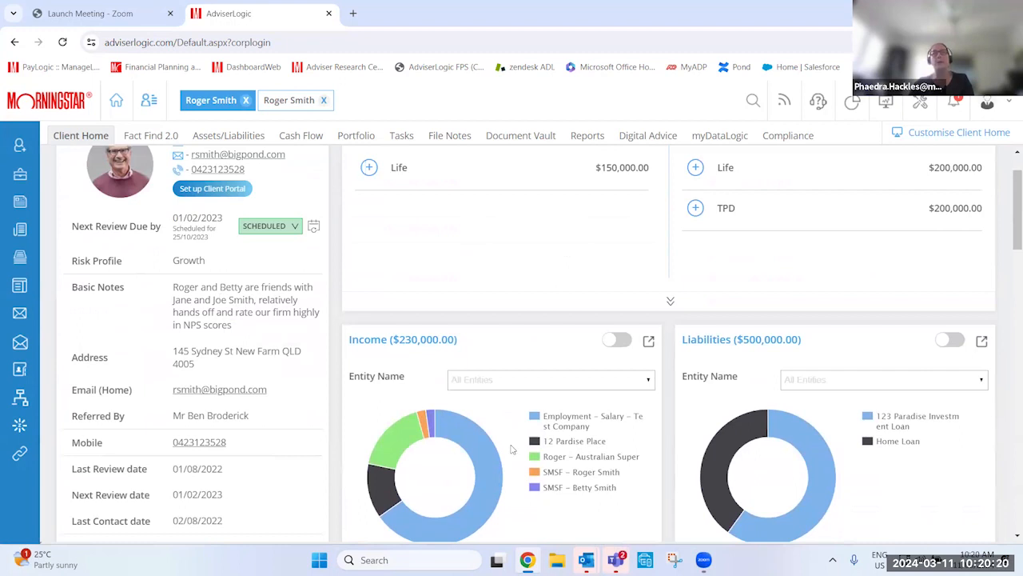
View the Income widget as a table and back as a chart, and inspect the R & B Pty Ltd holdings under Net Position
left_click(617, 341)
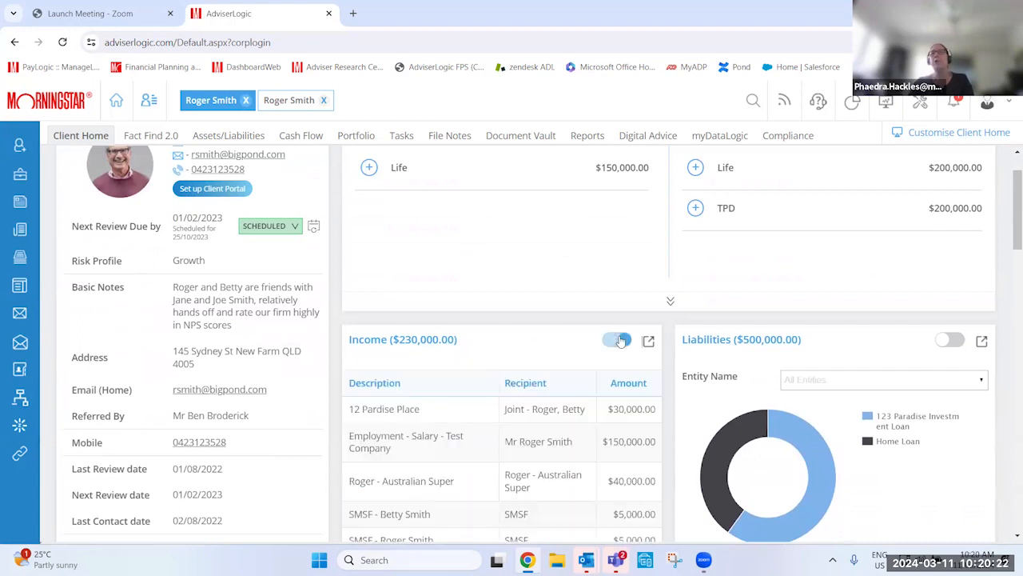
left_click(621, 341)
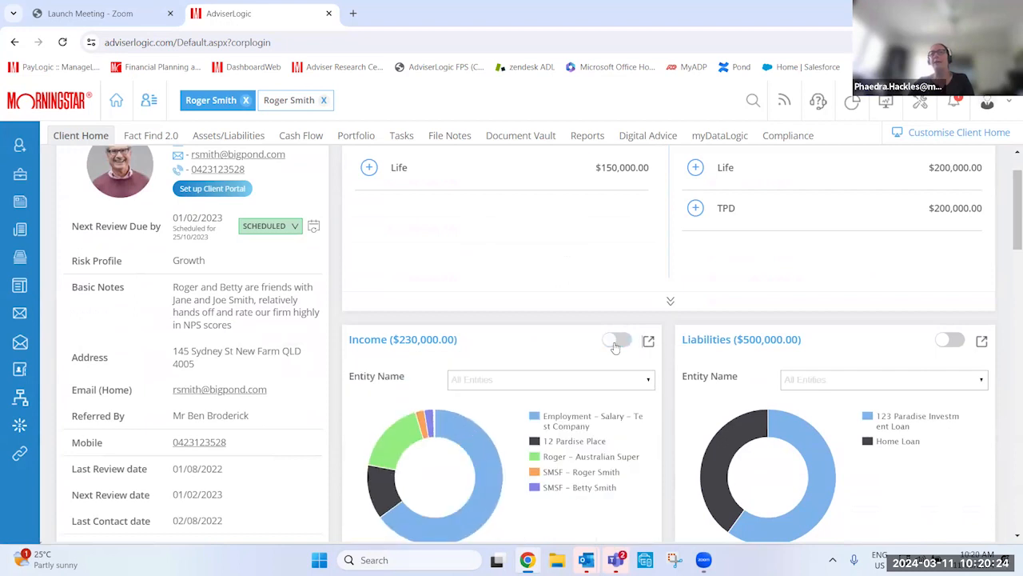
scroll(615, 356, "down", 3)
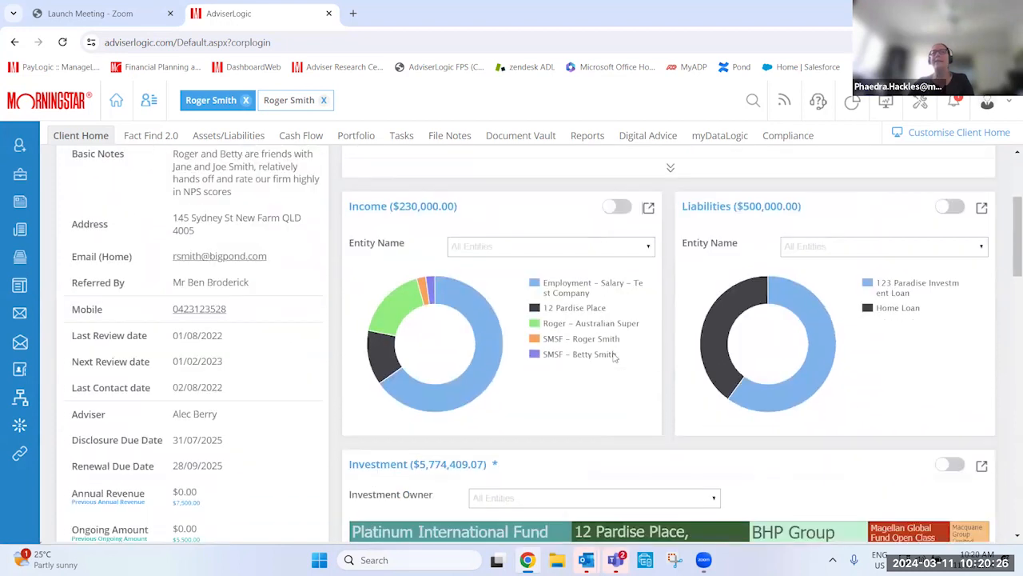
scroll(614, 358, "down", 5)
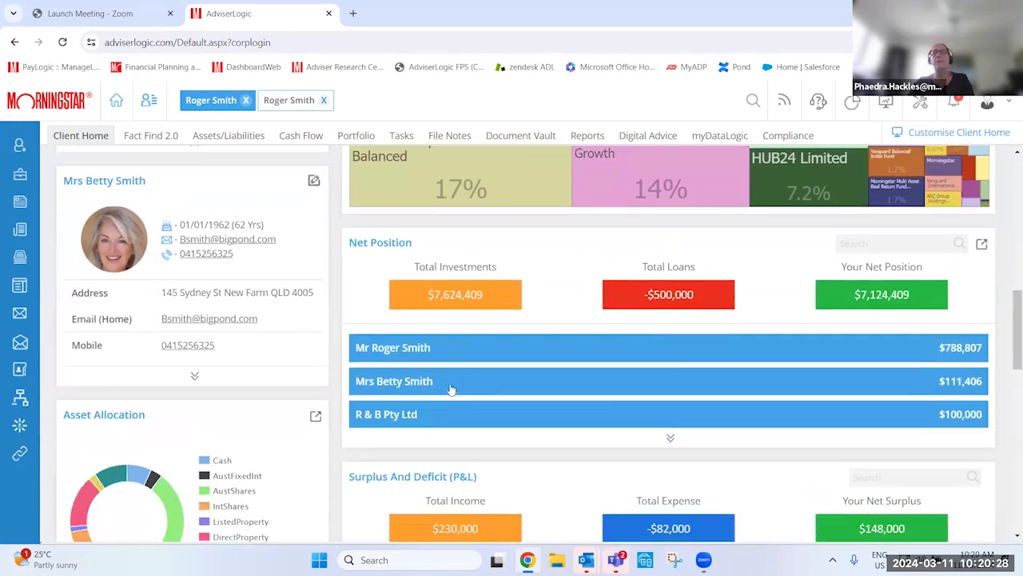
left_click(434, 414)
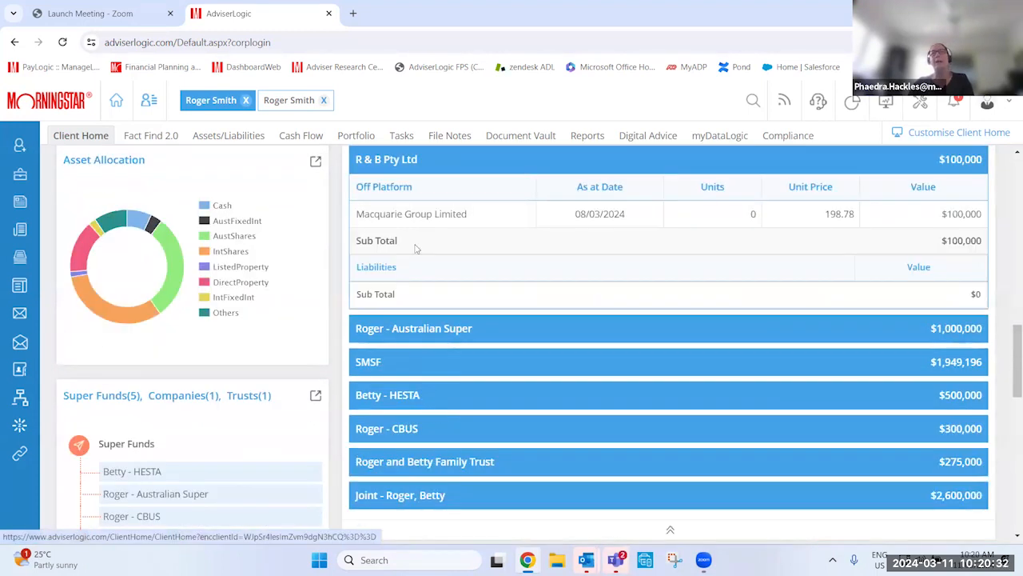
left_click(431, 164)
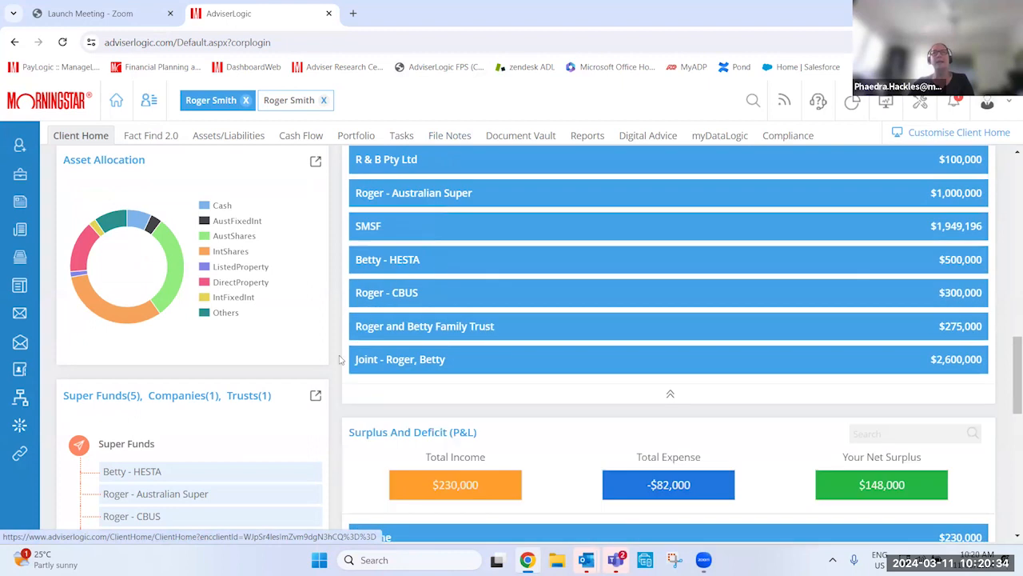
Review the File Notes and Appointments widgets, and expand the Affinity Index to list its activities and scores
scroll(342, 360, "down", 1)
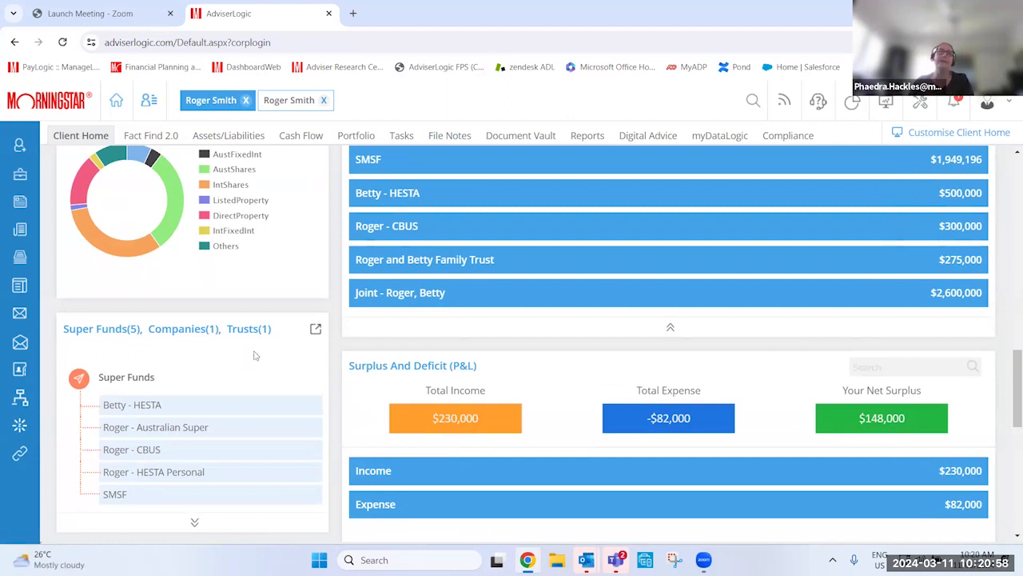
scroll(360, 342, "down", 3)
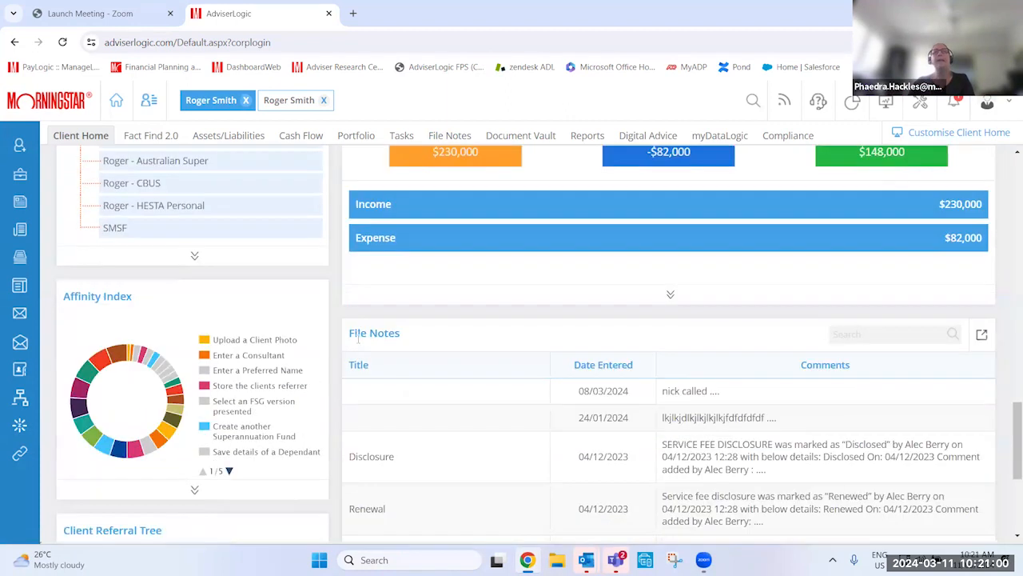
scroll(357, 338, "down", 1)
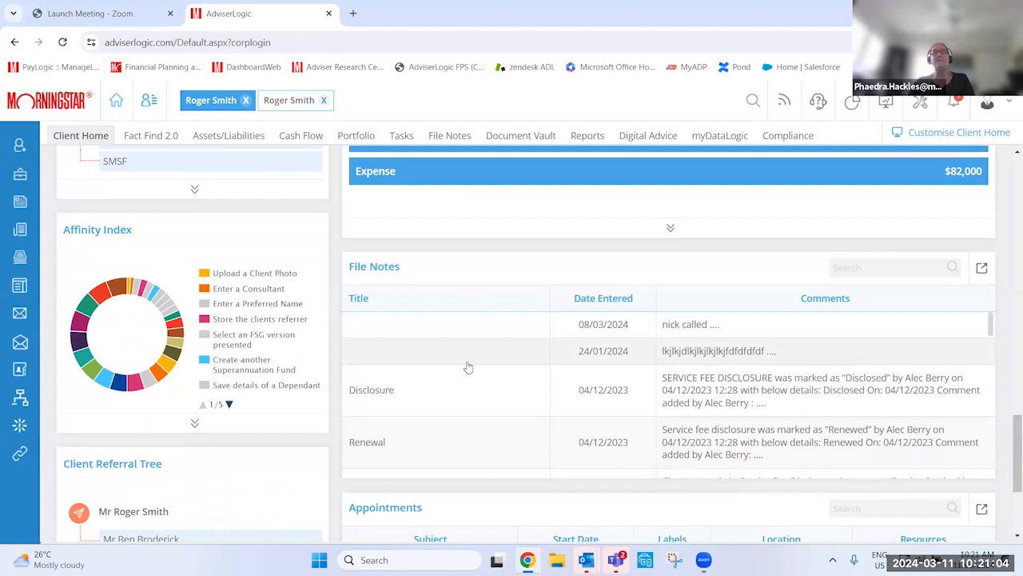
scroll(264, 496, "down", 1)
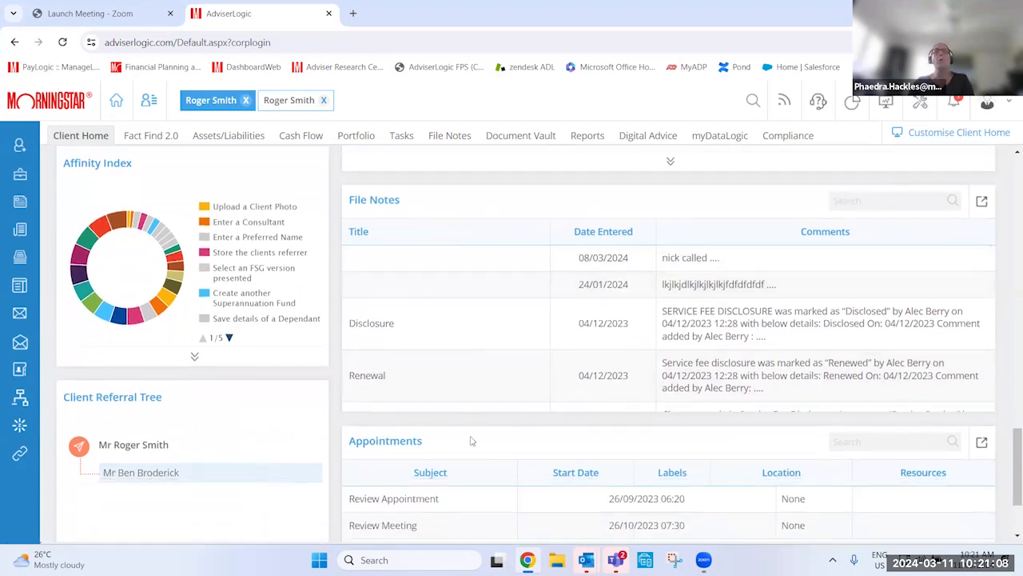
scroll(471, 442, "down", 1)
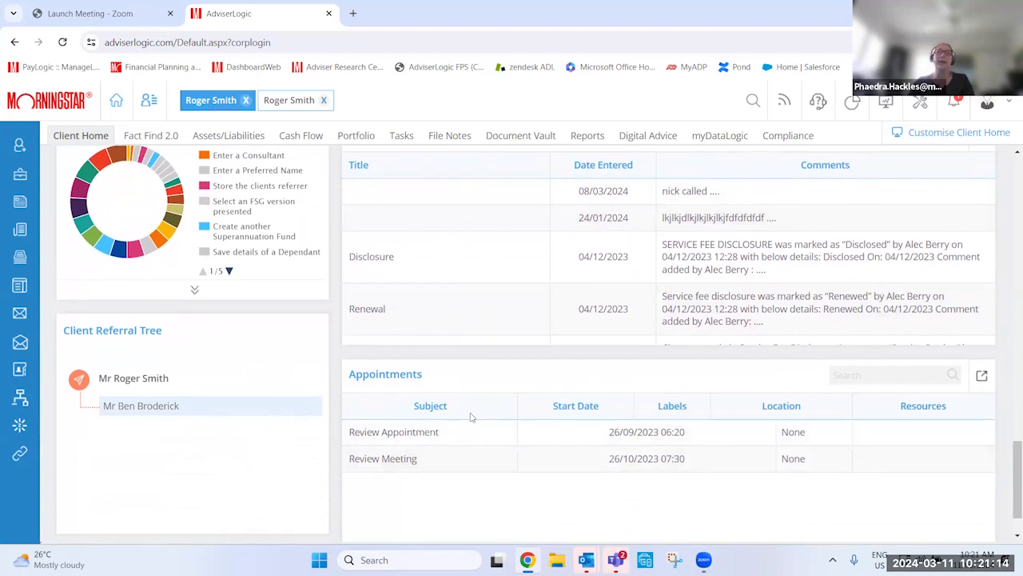
scroll(471, 416, "up", 1)
left_click(271, 368)
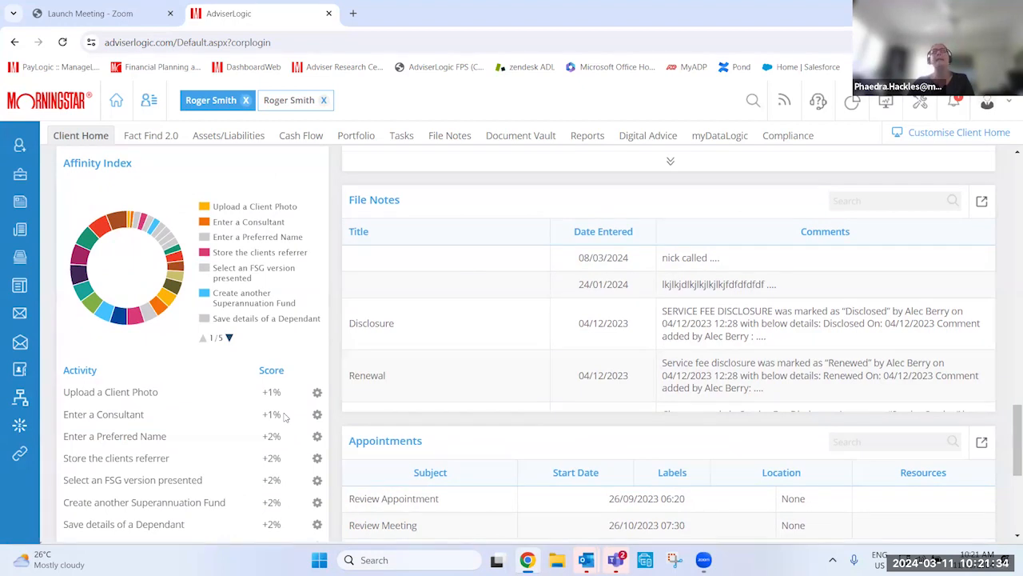
Open the Custom section of Fact Find 2.0 and look through the SMSF questions and the other custom pages
mouse_move(151, 312)
left_click(171, 139)
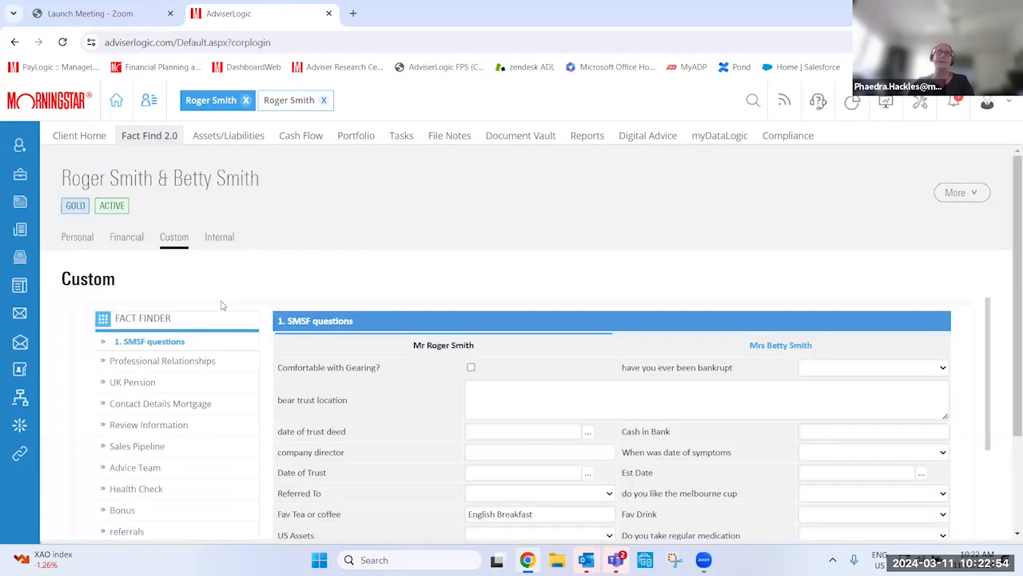
scroll(269, 361, "down", 5)
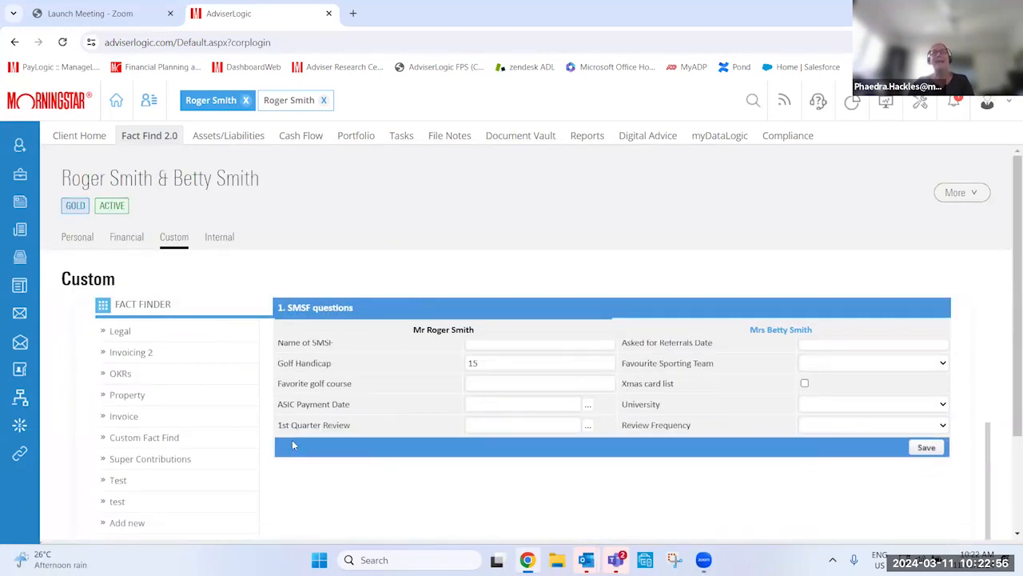
scroll(316, 489, "down", 1)
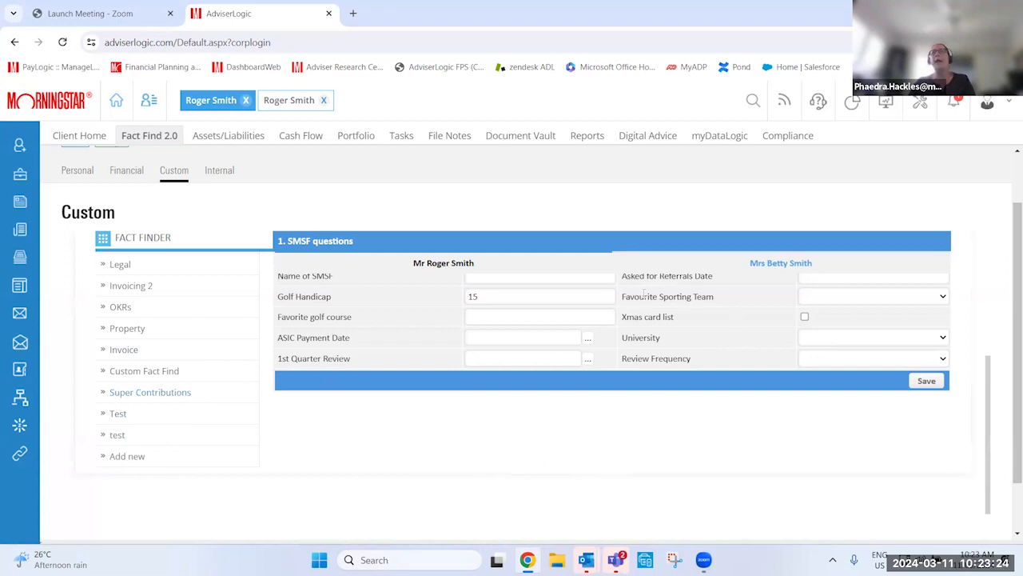
Inspect the Favourite Sporting Team and University choices, and try ticking and unticking Xmas card list in the SMSF questions
left_click(868, 301)
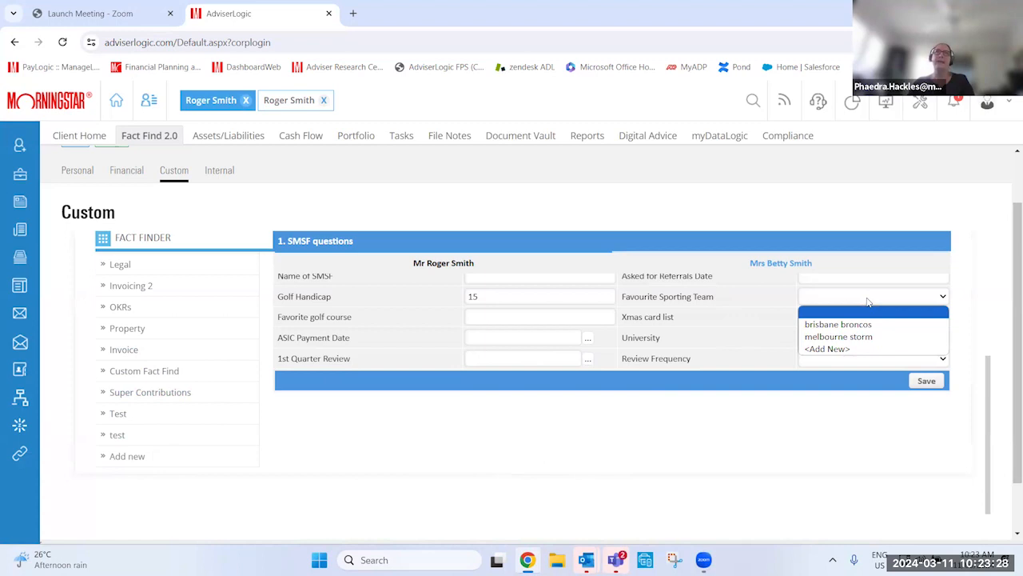
left_click(869, 300)
left_click(805, 317)
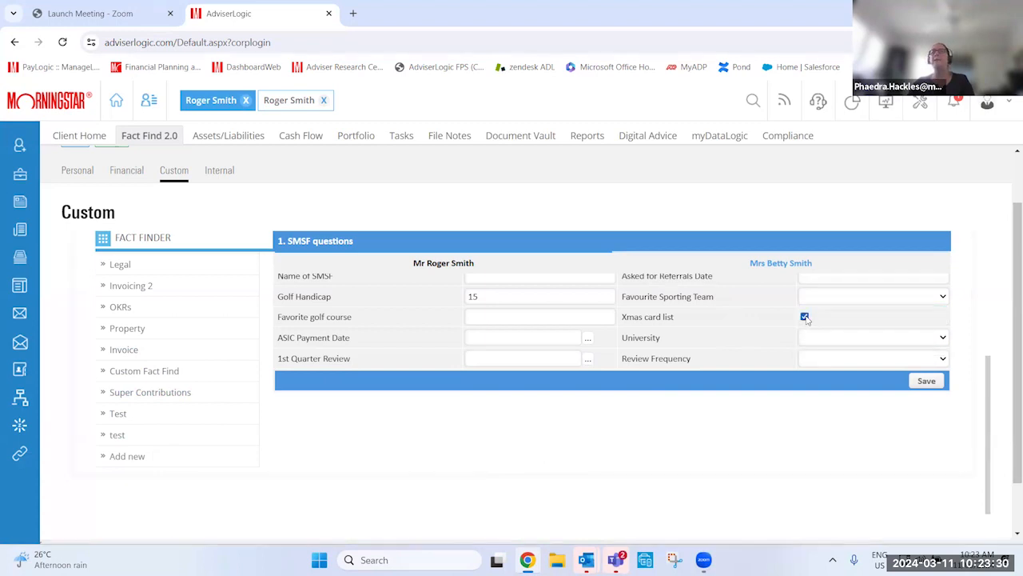
left_click(805, 318)
left_click(808, 341)
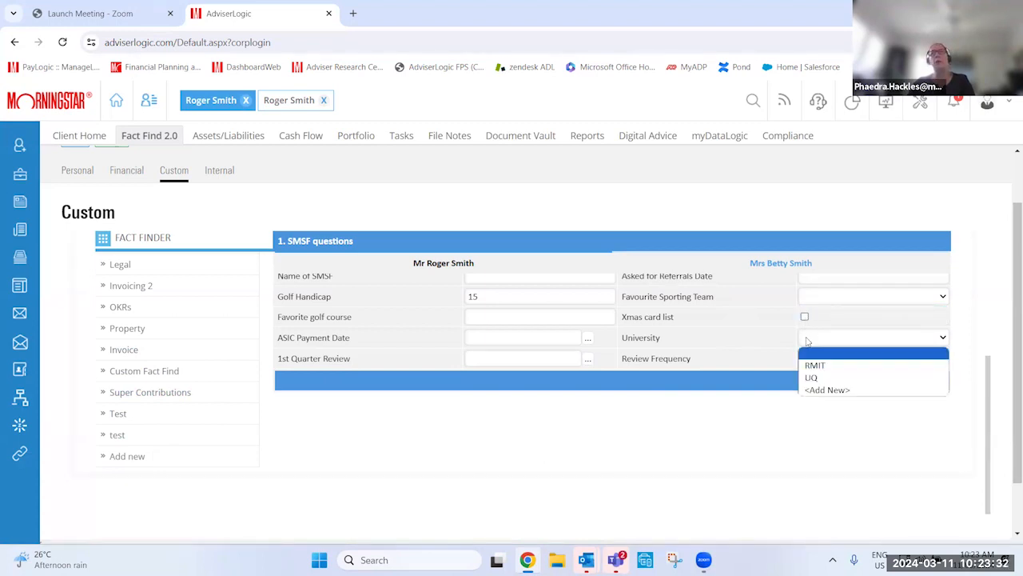
left_click(808, 341)
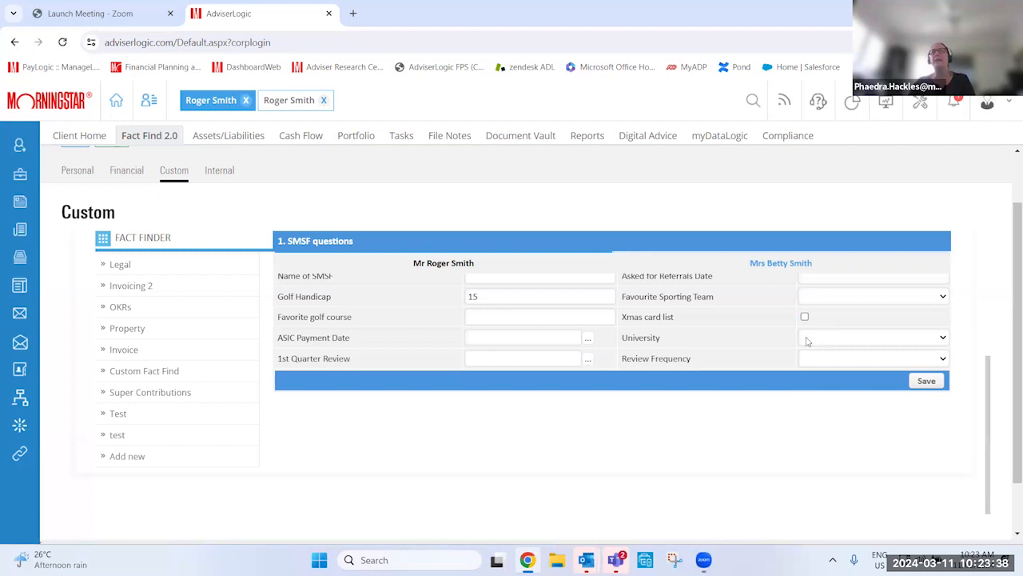
left_click(806, 341)
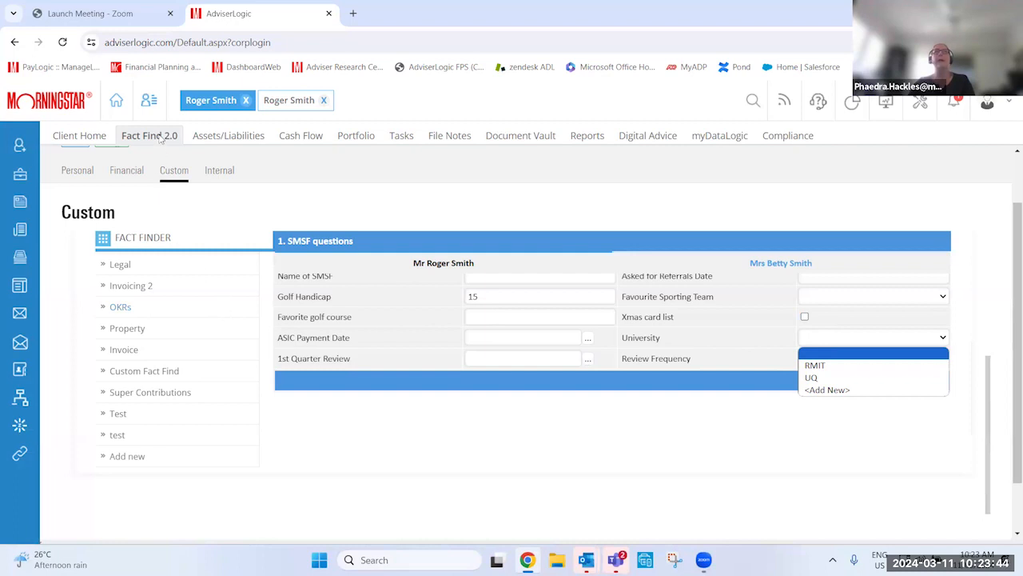
Open the client's existing assets and review the listed holdings and the options for adding an asset
mouse_move(160, 138)
mouse_move(224, 141)
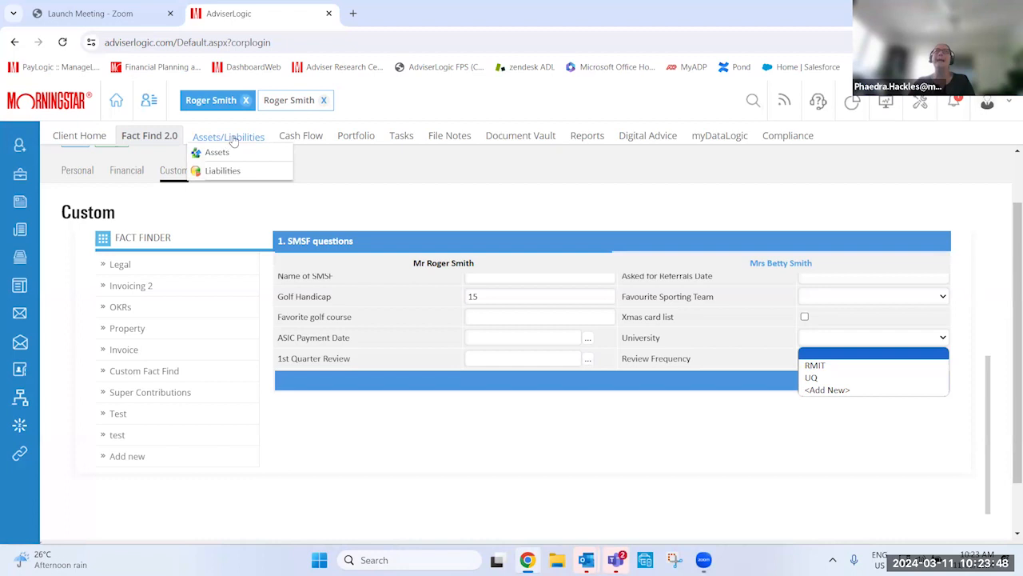
left_click(234, 141)
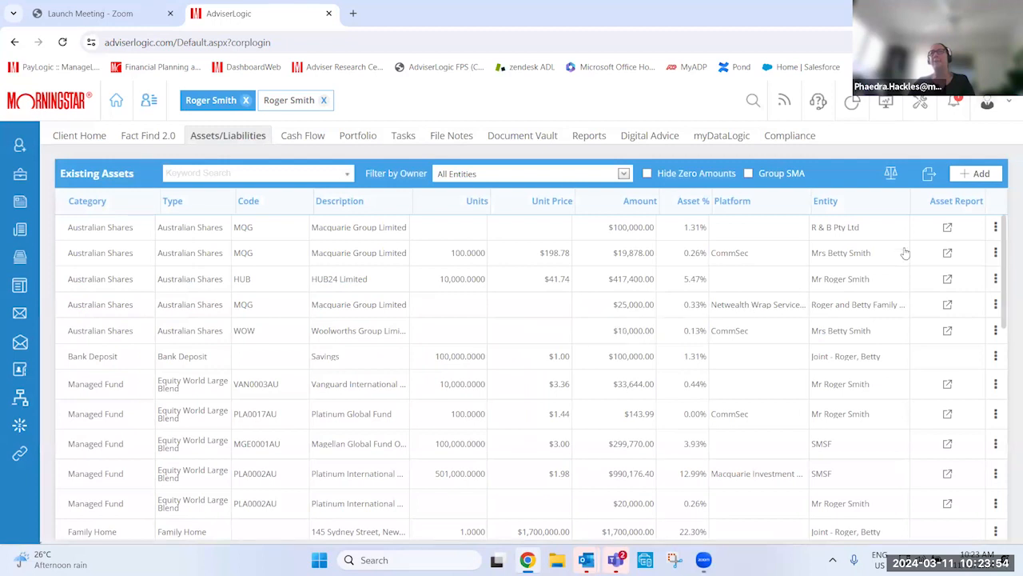
left_click(976, 175)
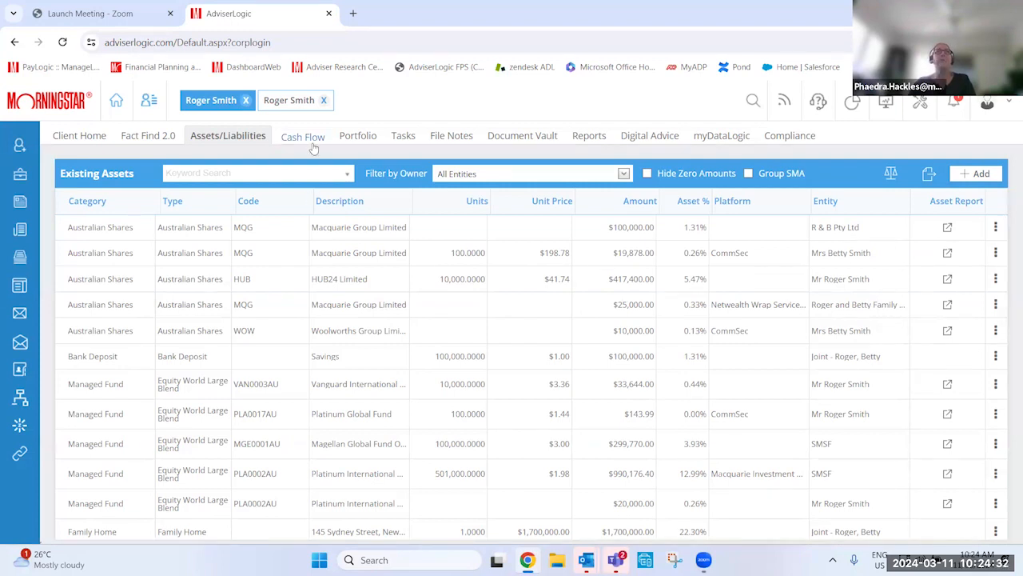
Start a new scenario in Cash Flow 2.0 and look through its Risk Profile choices, keeping Balanced
mouse_move(315, 150)
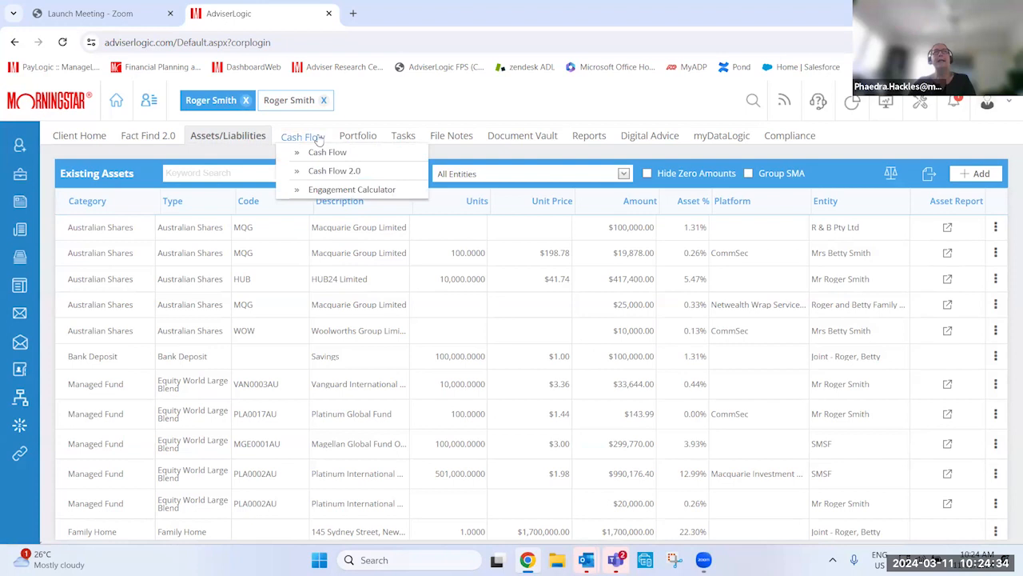
left_click(336, 172)
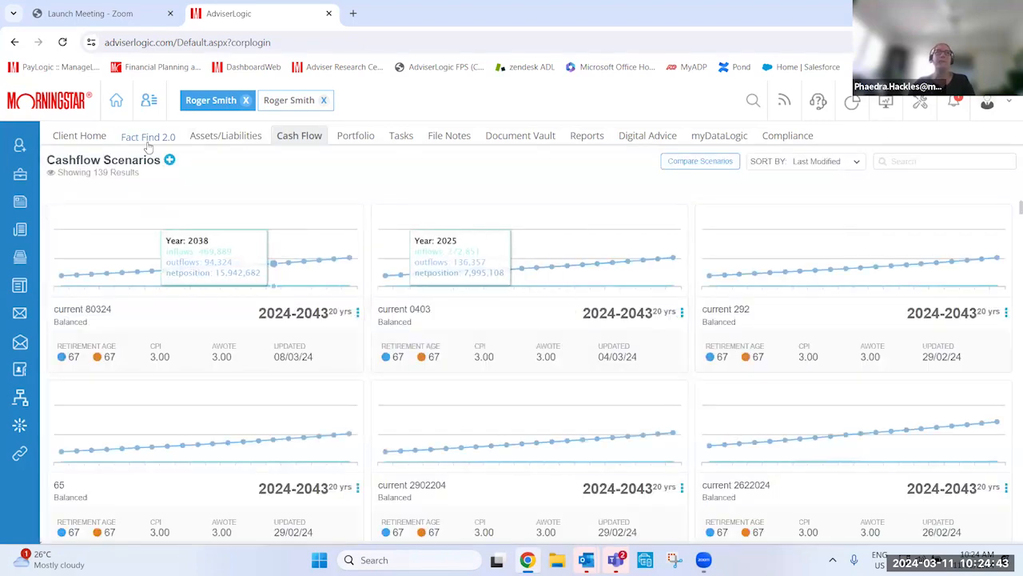
mouse_move(148, 135)
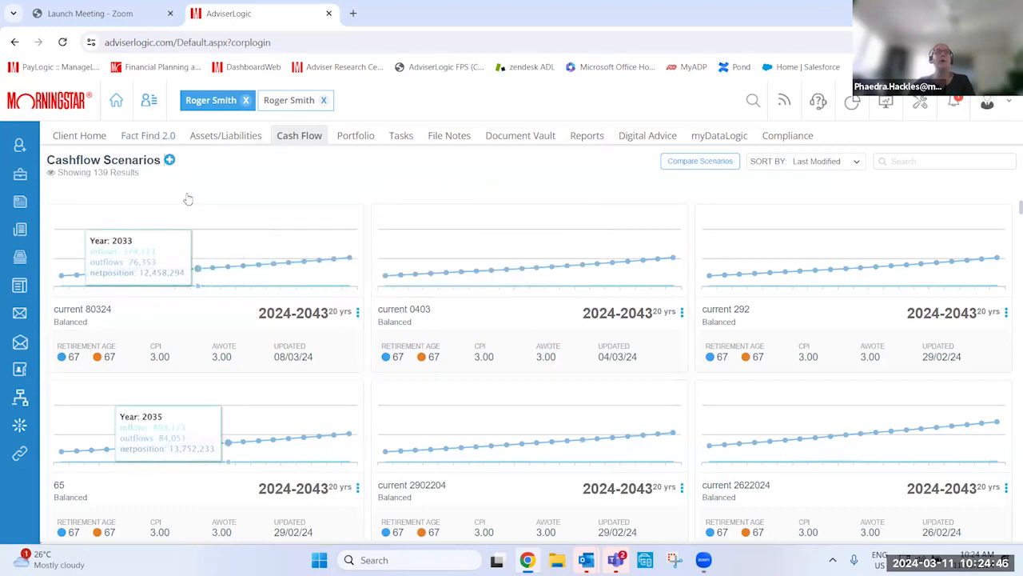
left_click(169, 160)
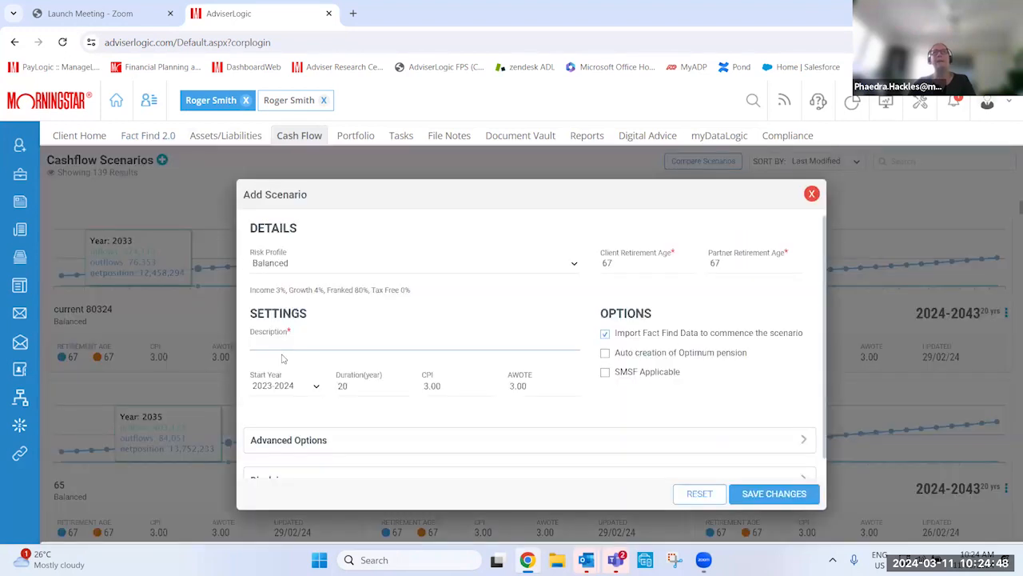
left_click(303, 267)
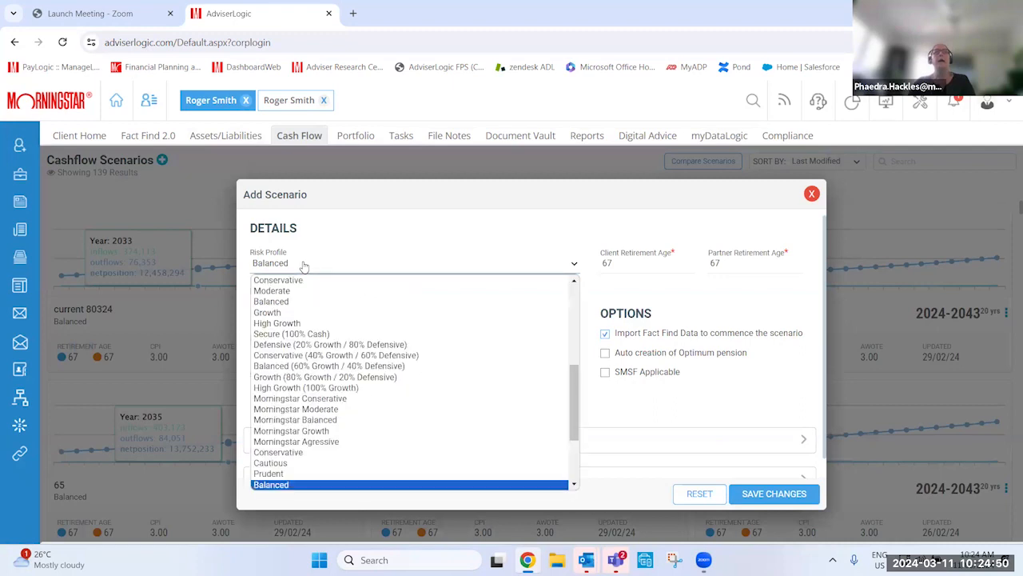
left_click(304, 267)
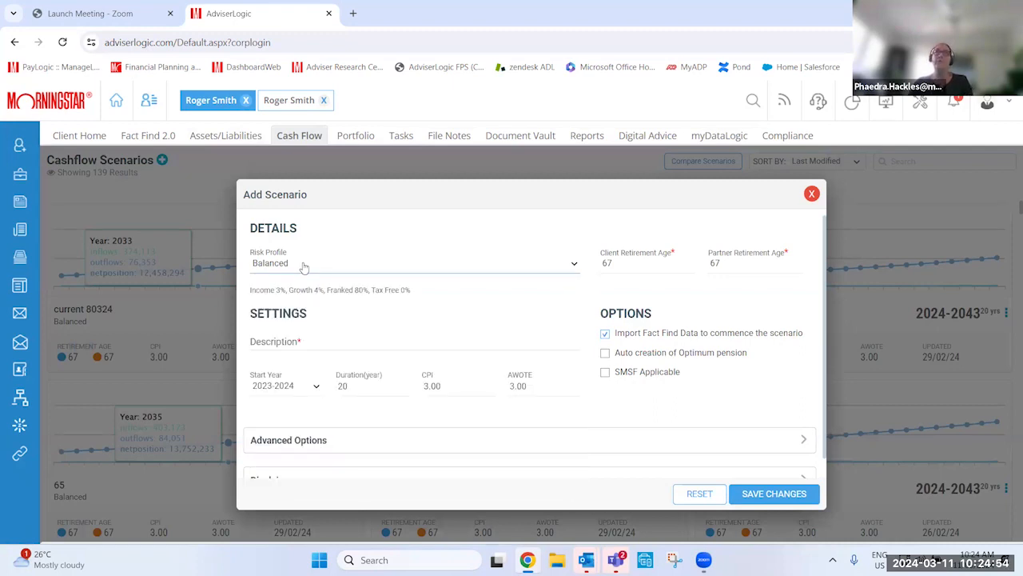
Enter "current 0803" as the new scenario's description
left_click(304, 336)
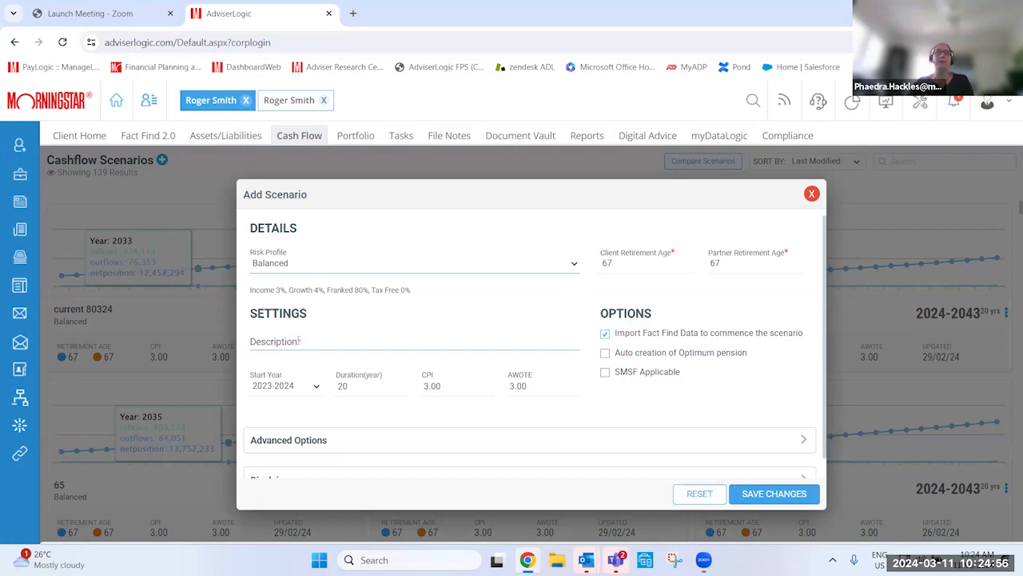
type("current")
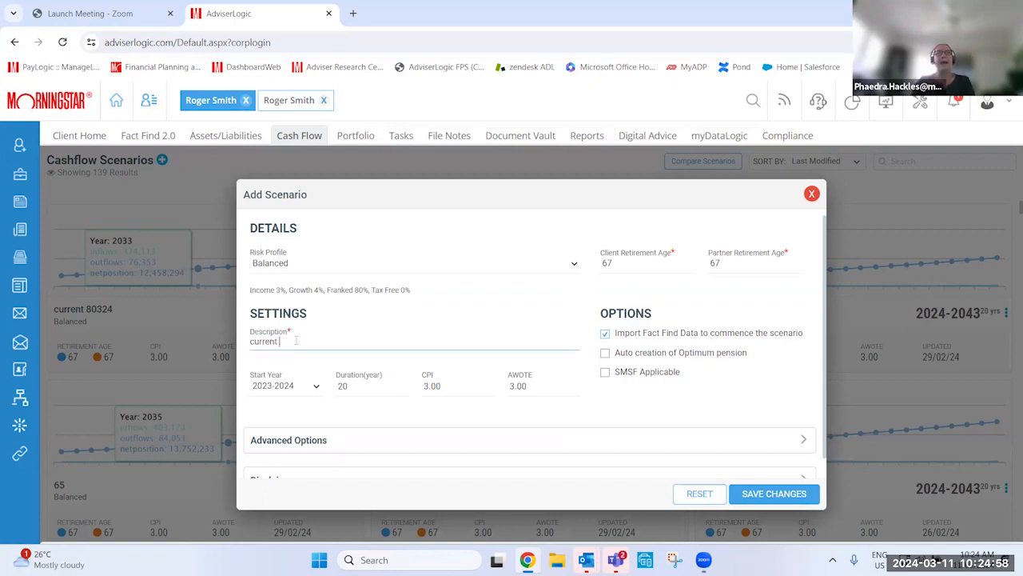
type(" 11")
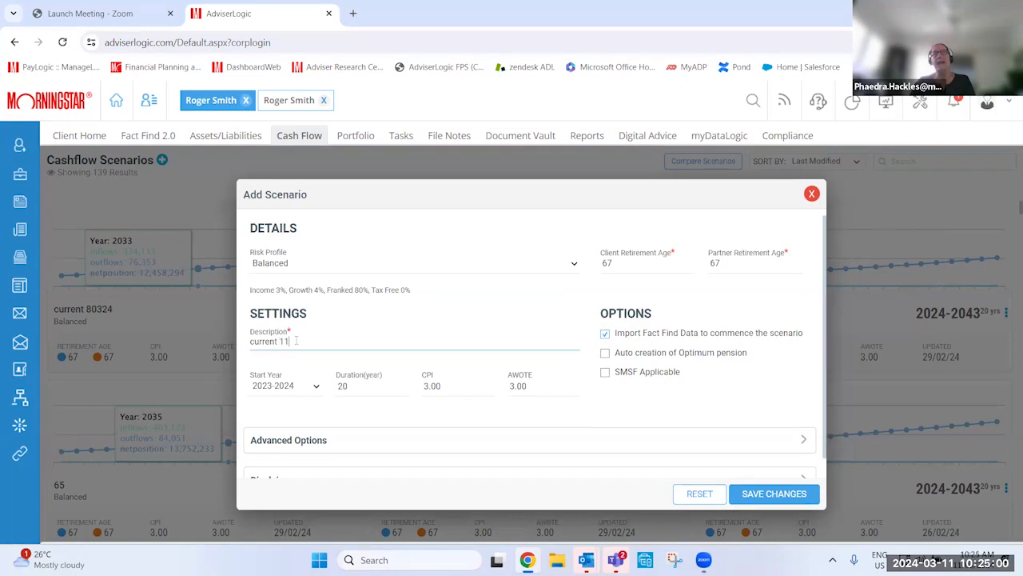
key("BackSpace")
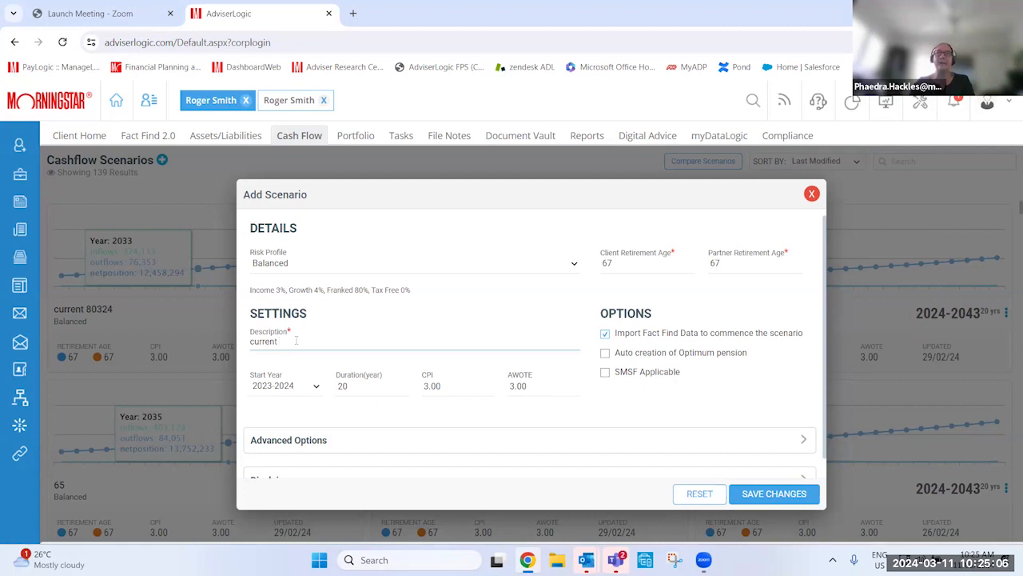
type("08")
key("BackSpace")
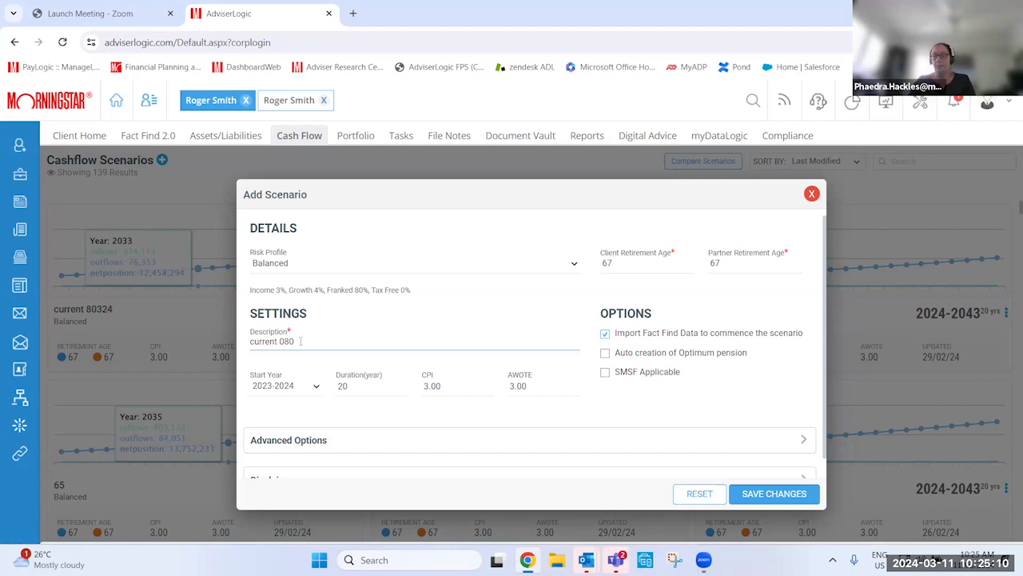
type("3")
left_click(611, 255)
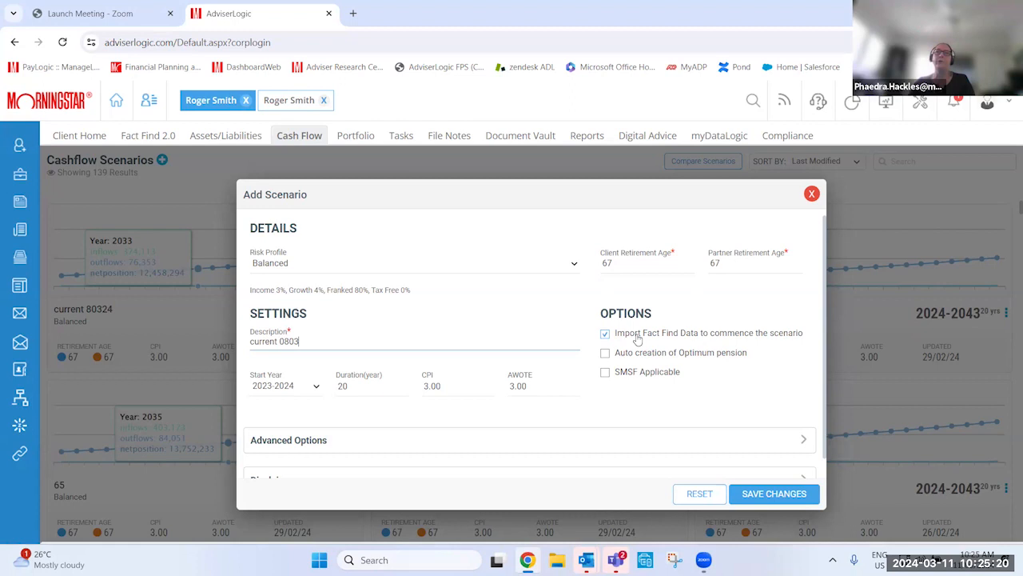
Mark the scenario as SMSF Applicable with Auto creation of Optimum pension off, review the Advanced Options and save it
left_click(606, 355)
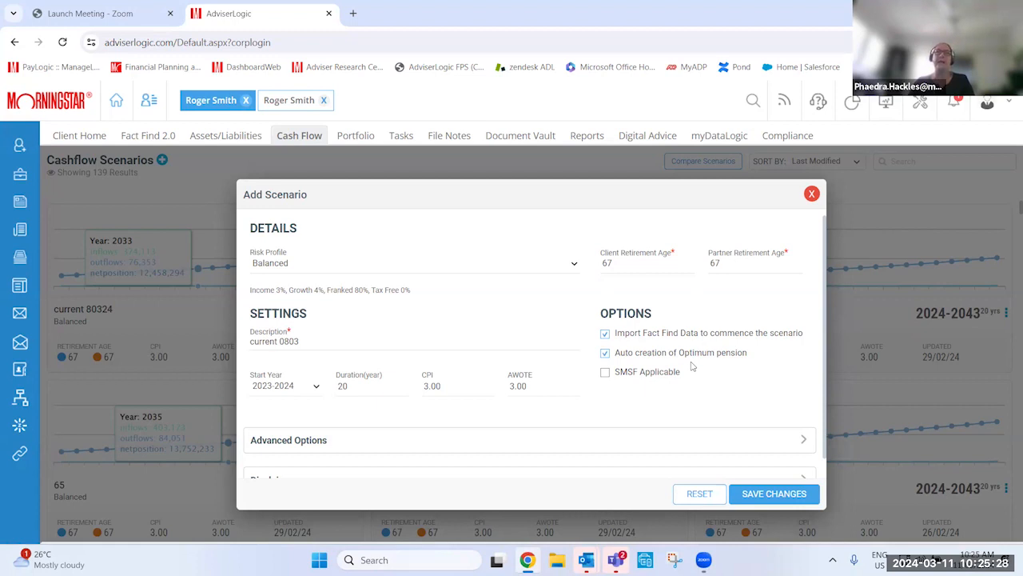
left_click(605, 352)
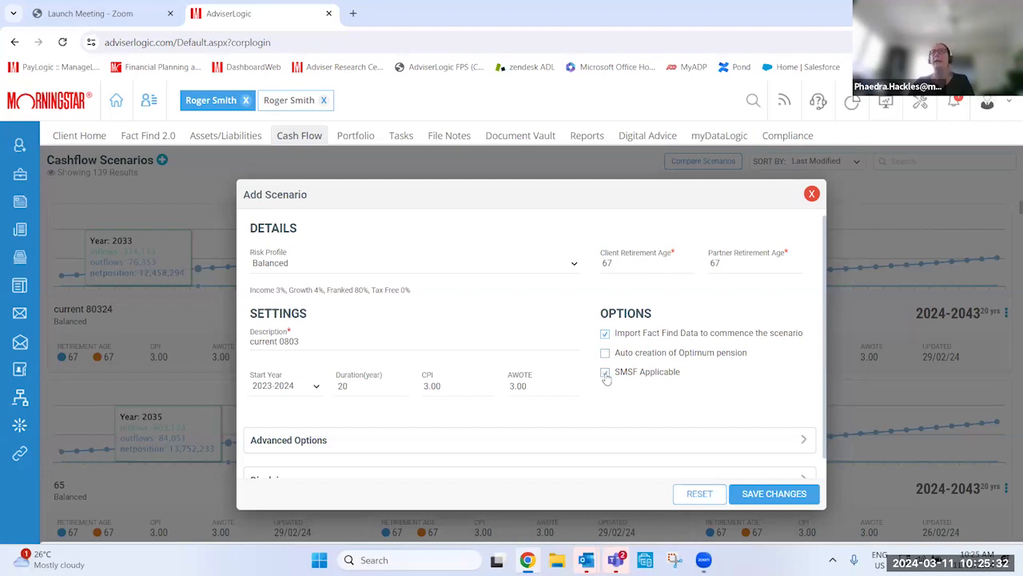
left_click(804, 442)
scroll(482, 414, "down", 1)
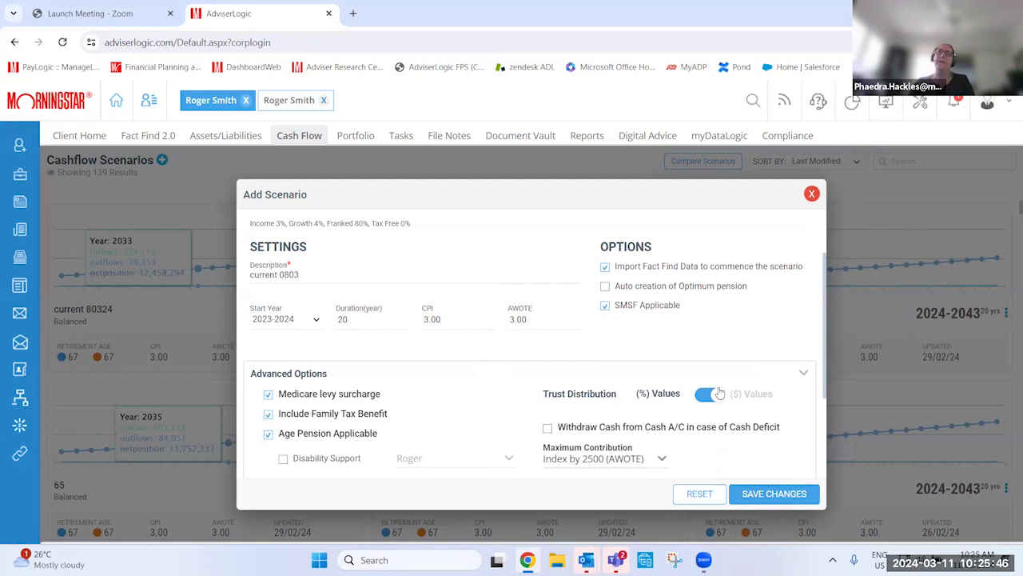
scroll(719, 393, "down", 4)
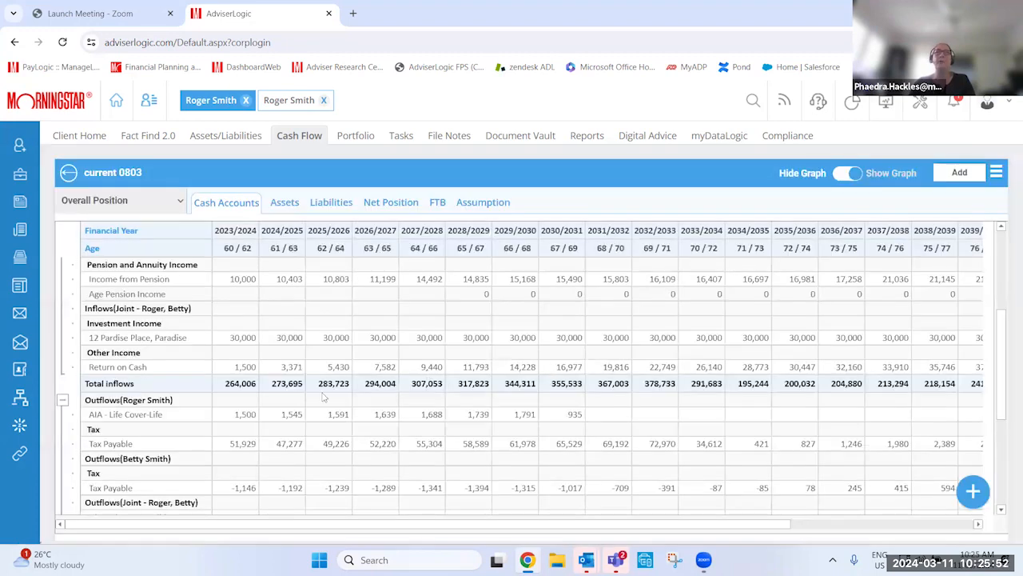
Examine the Overall Position cash accounts, covering inflows, outflows and cashflow, and the entities available for viewing
scroll(319, 392, "up", 3)
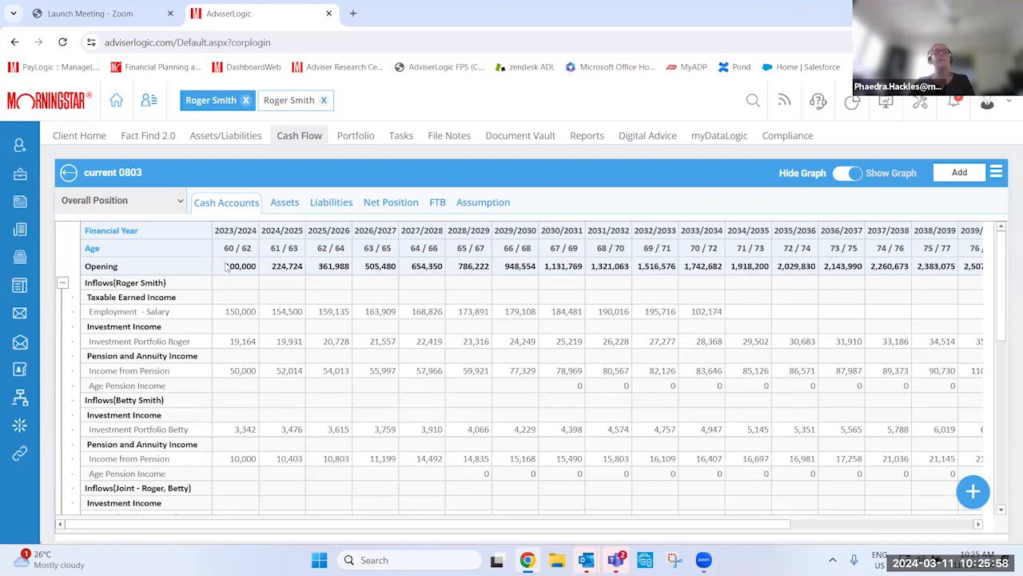
left_click(155, 205)
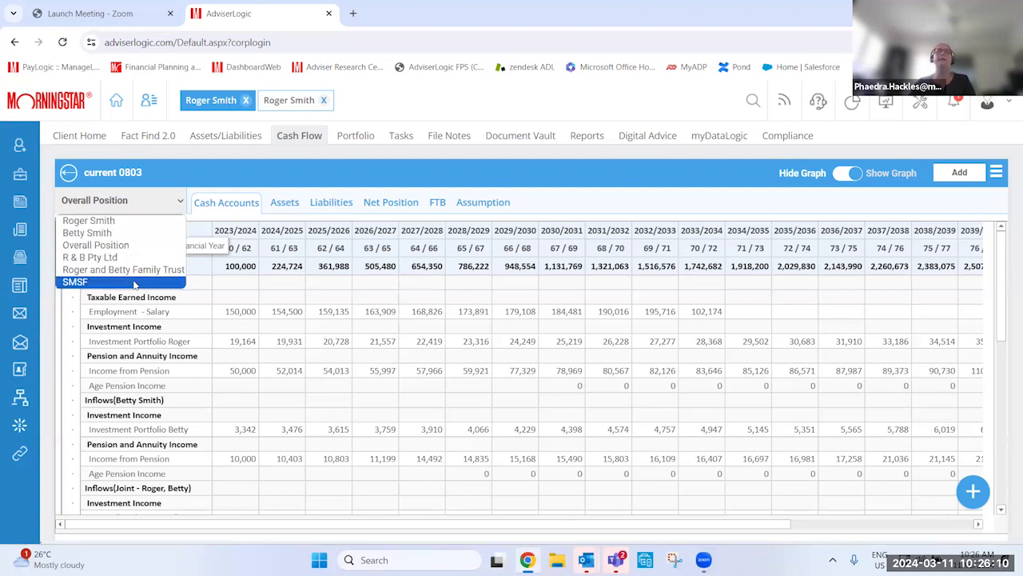
left_click(152, 206)
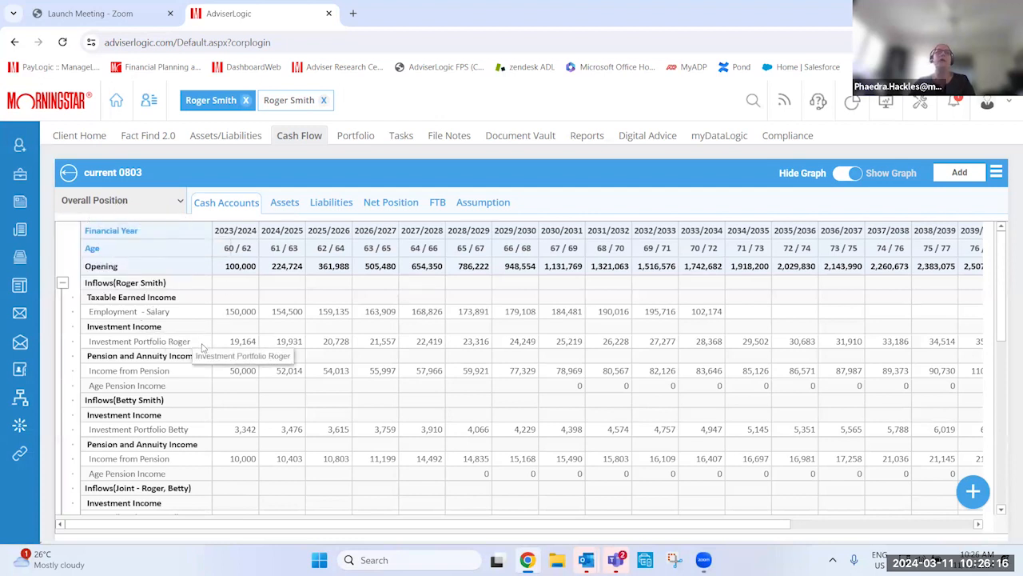
scroll(186, 423, "down", 2)
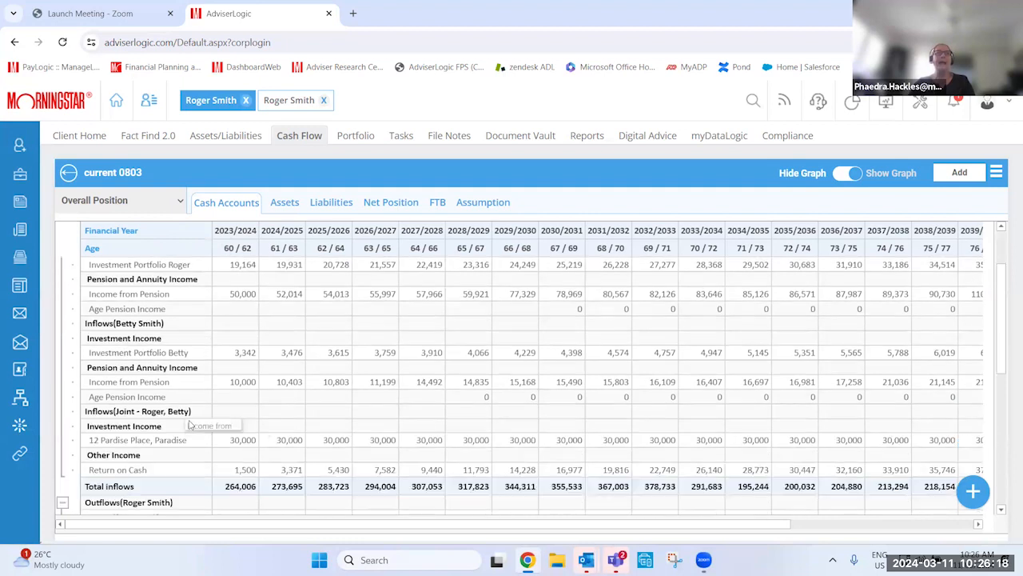
scroll(190, 425, "down", 6)
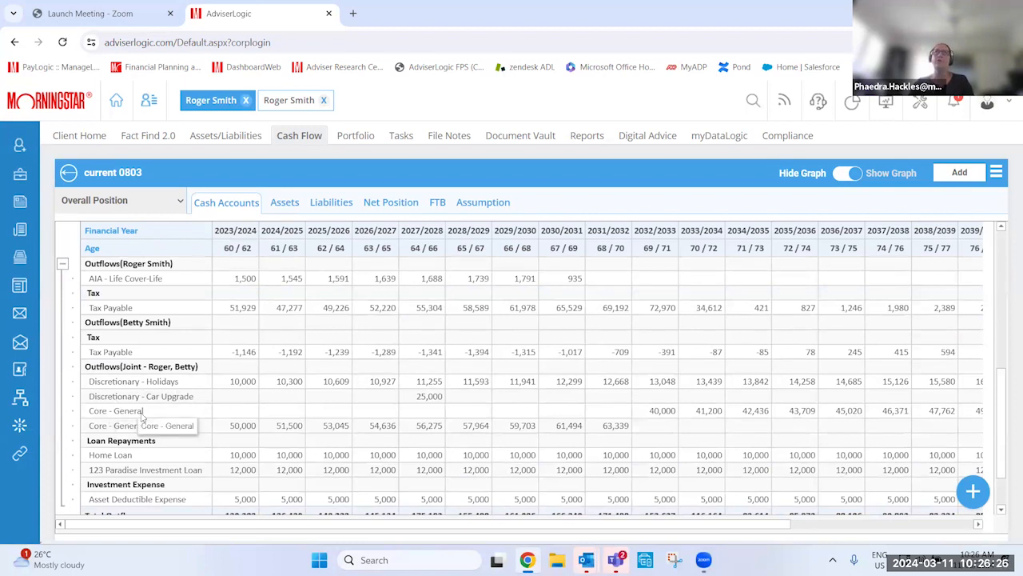
scroll(142, 416, "down", 1)
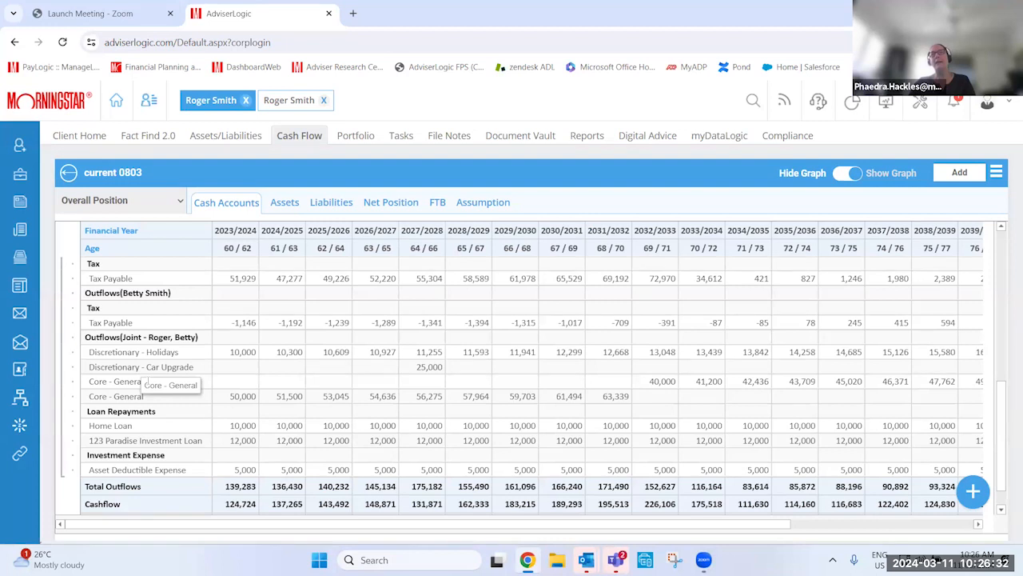
Move the Discretionary - Car Upgrade expense of 2027/2028 to 01/07/2030 and save it
left_click(434, 367)
left_click(461, 376)
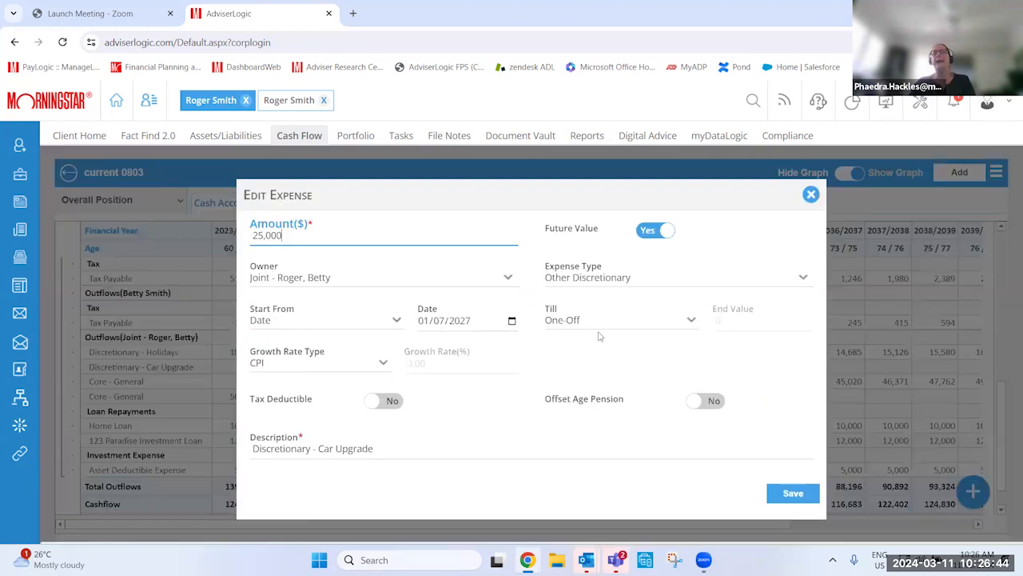
left_click(461, 320)
type("2030")
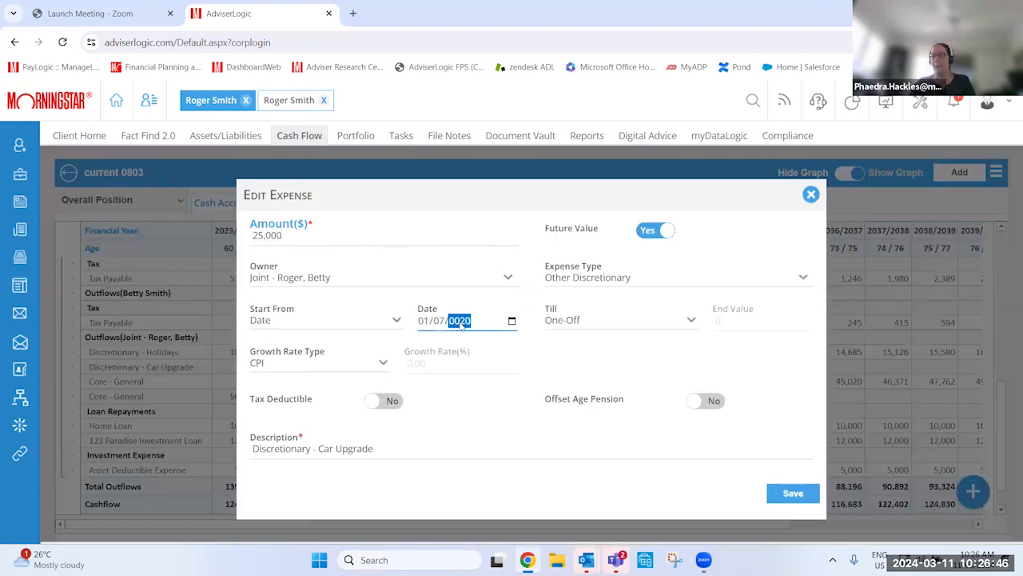
left_click(790, 494)
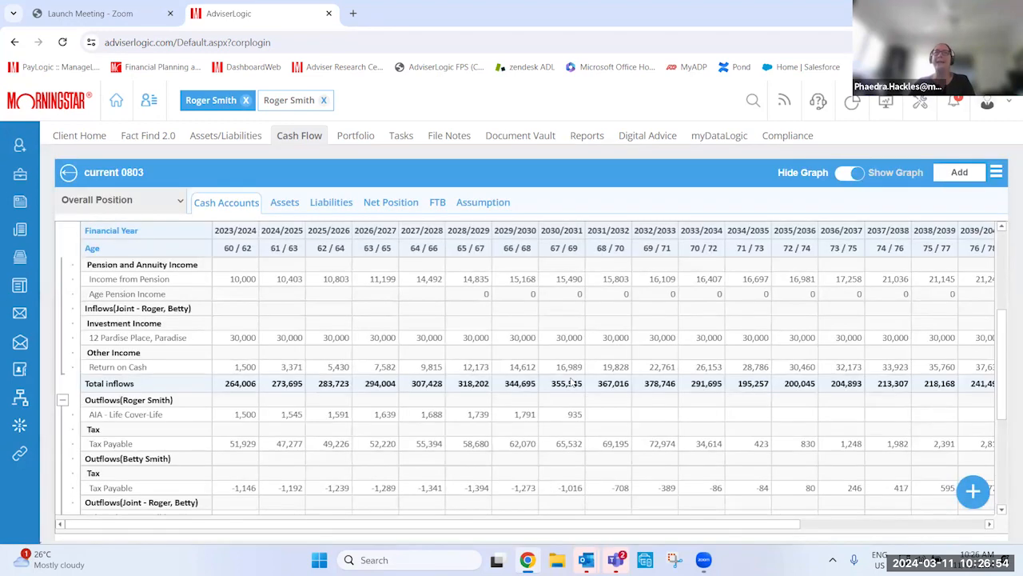
Inspect the scenario's edit, copy, export and lock options, and view the Assets, Liabilities and Net Position with graphs shown
scroll(571, 383, "up", 3)
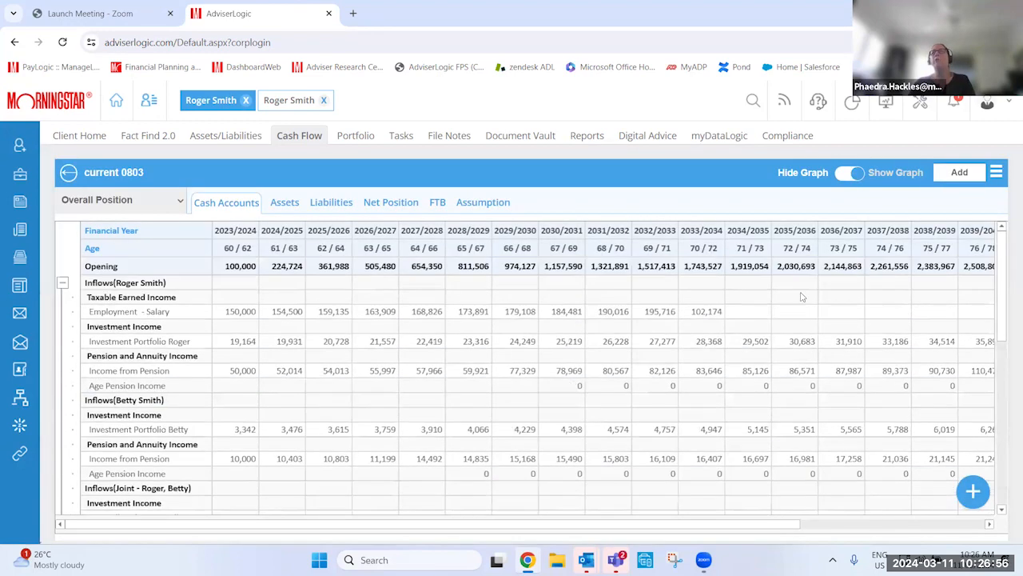
left_click(996, 172)
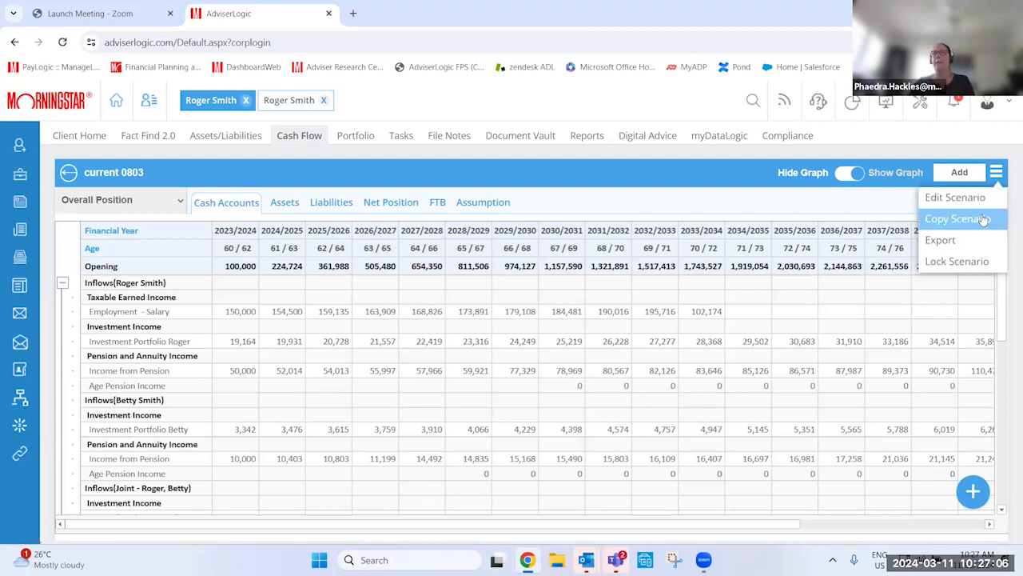
left_click(850, 173)
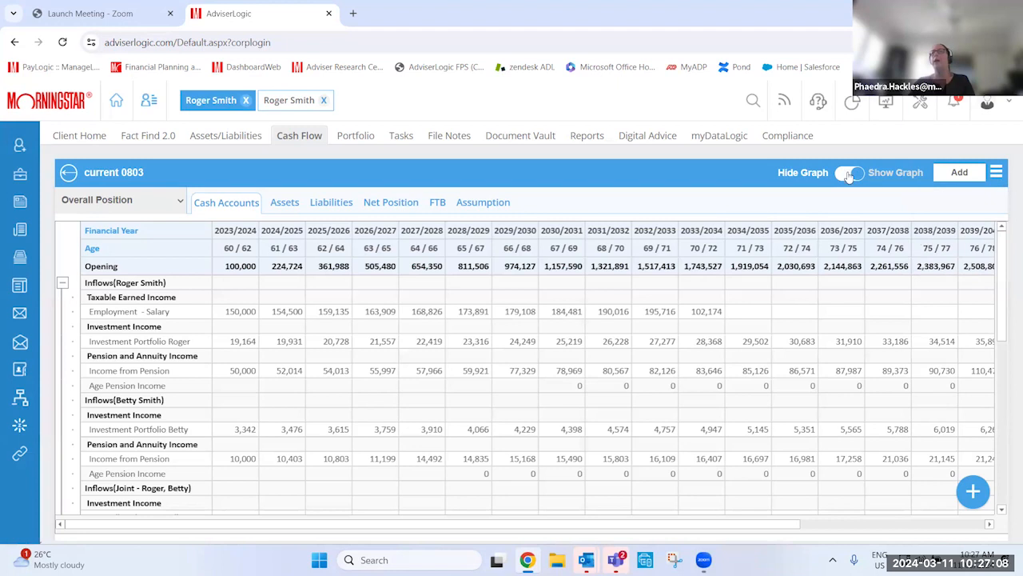
left_click(289, 205)
left_click(329, 206)
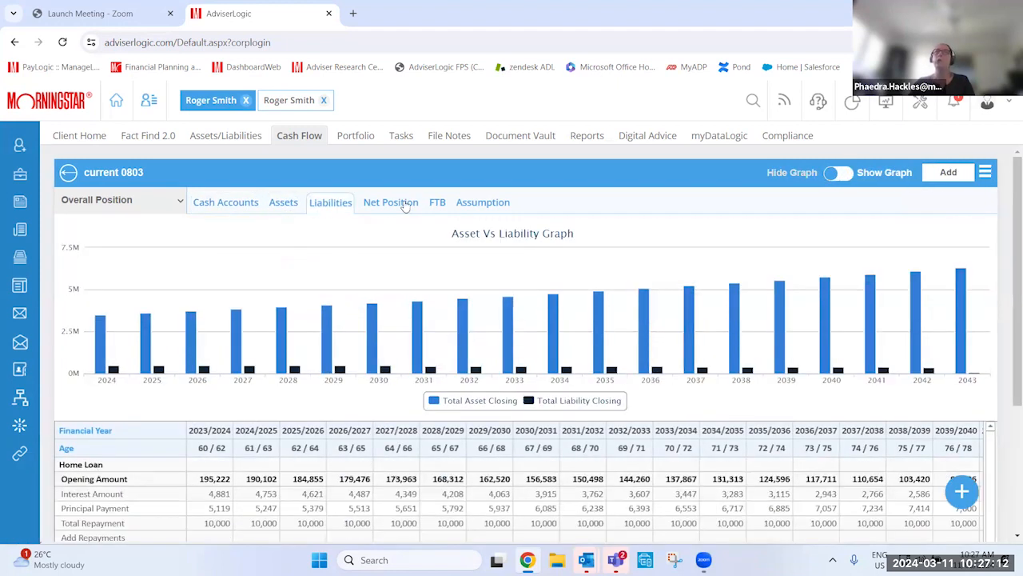
left_click(403, 204)
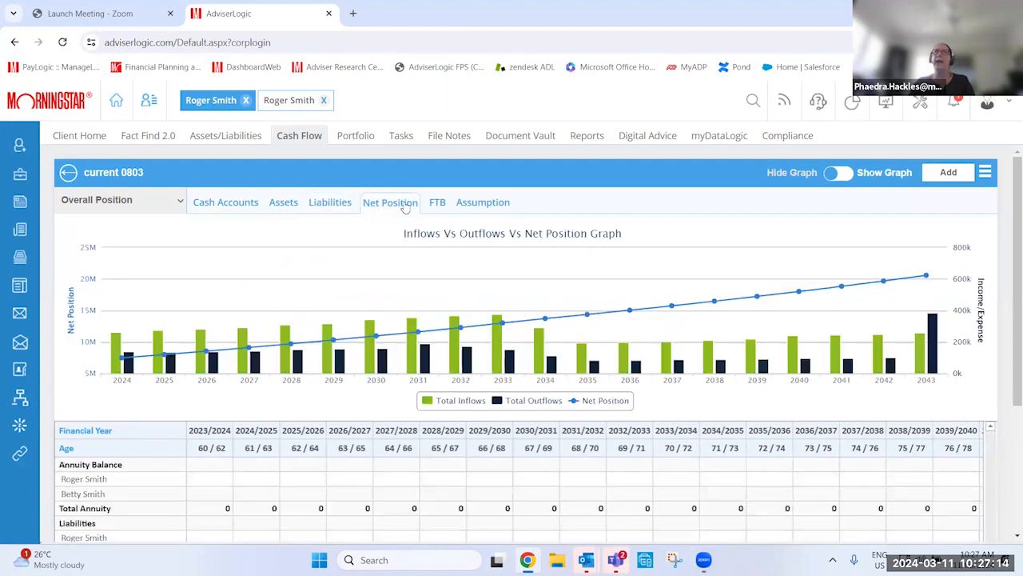
Try the graph display switch on Net Position and inspect the item types that can be added to the scenario
left_click(841, 176)
left_click(845, 177)
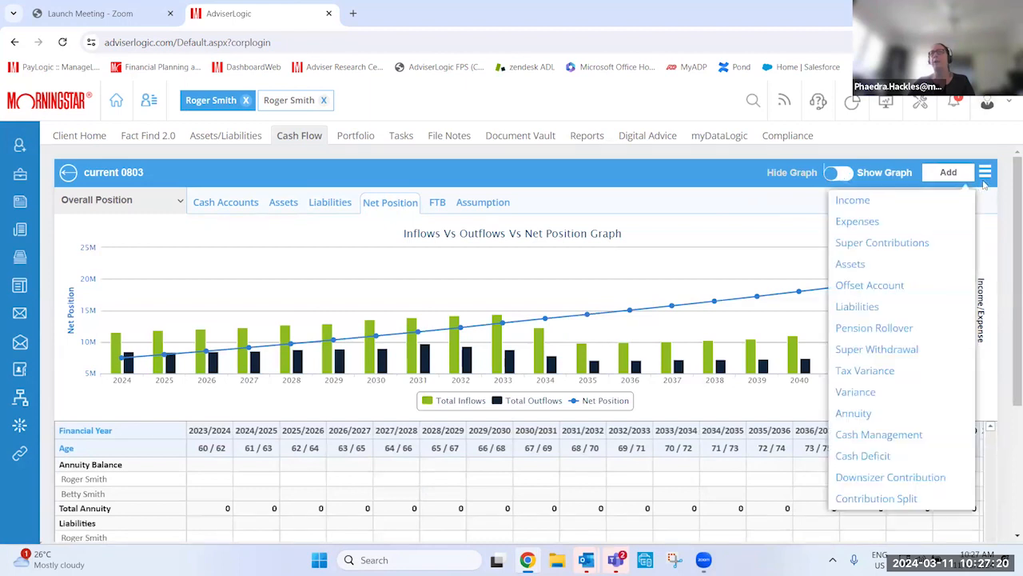
mouse_move(985, 172)
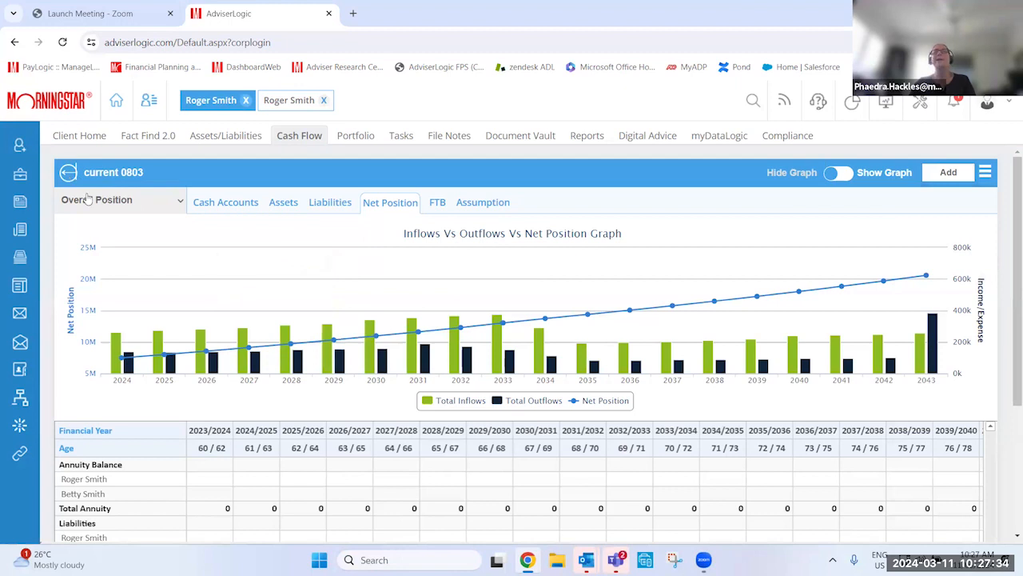
Compare three cash flow scenarios: current 80324, the second current 2622024, and current dated 19/01/24
mouse_move(646, 280)
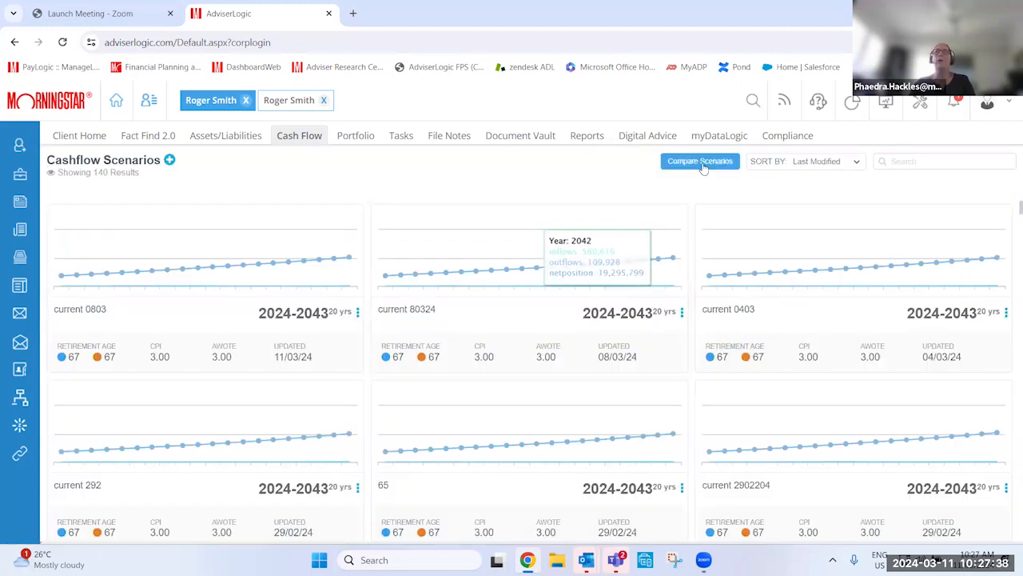
left_click(703, 165)
left_click(677, 215)
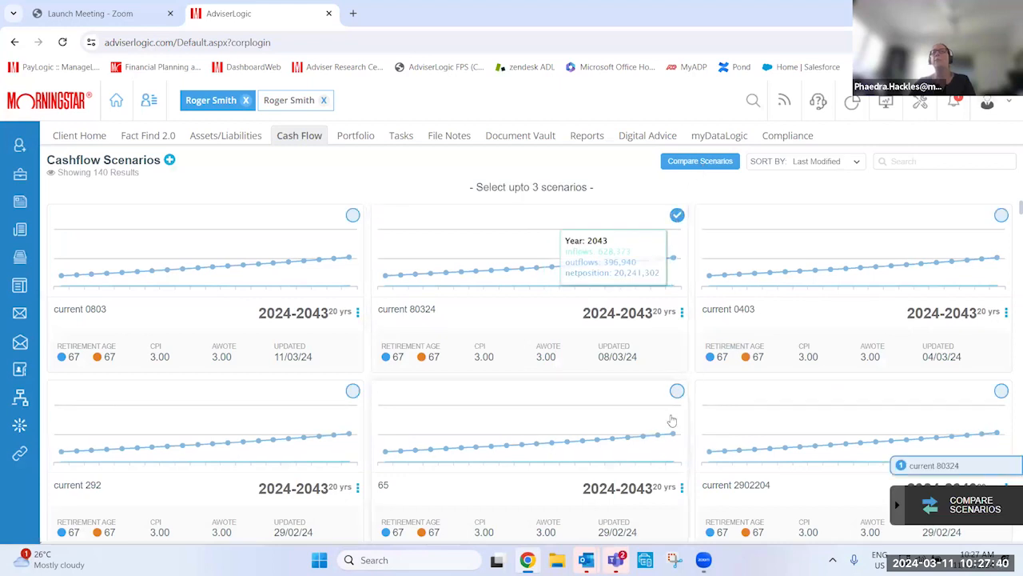
scroll(672, 421, "down", 2)
left_click(677, 301)
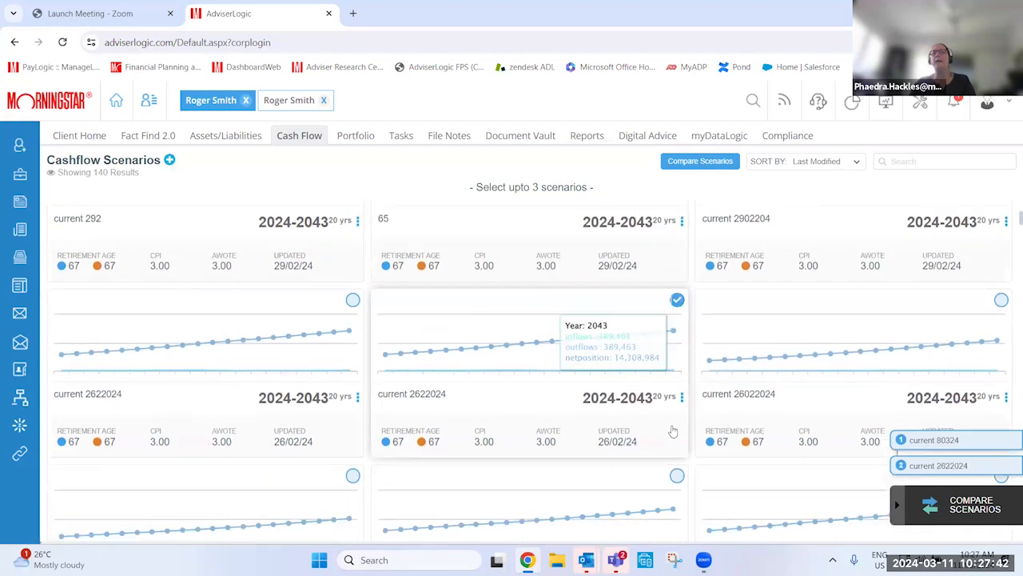
scroll(673, 430, "down", 2)
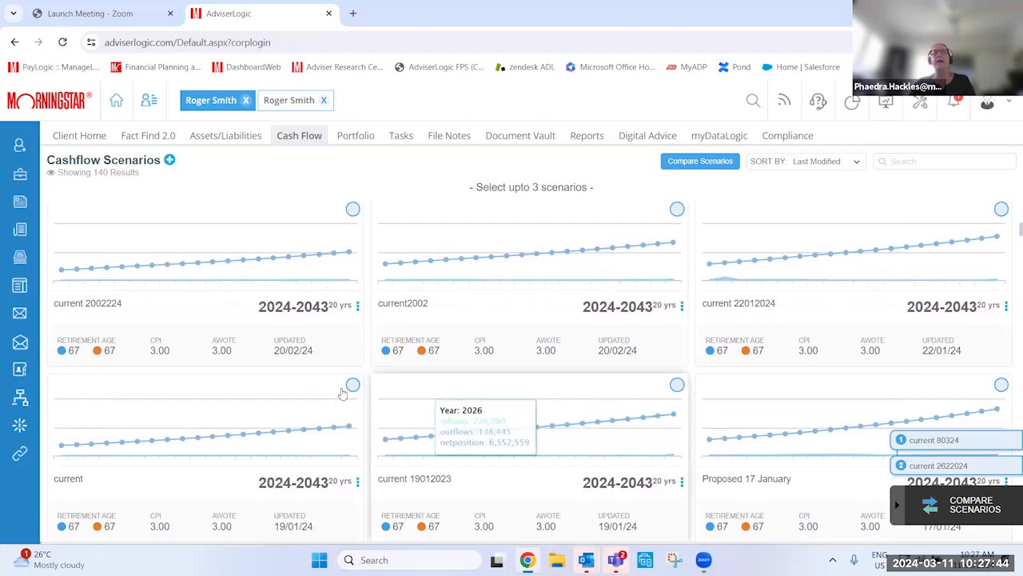
left_click(352, 385)
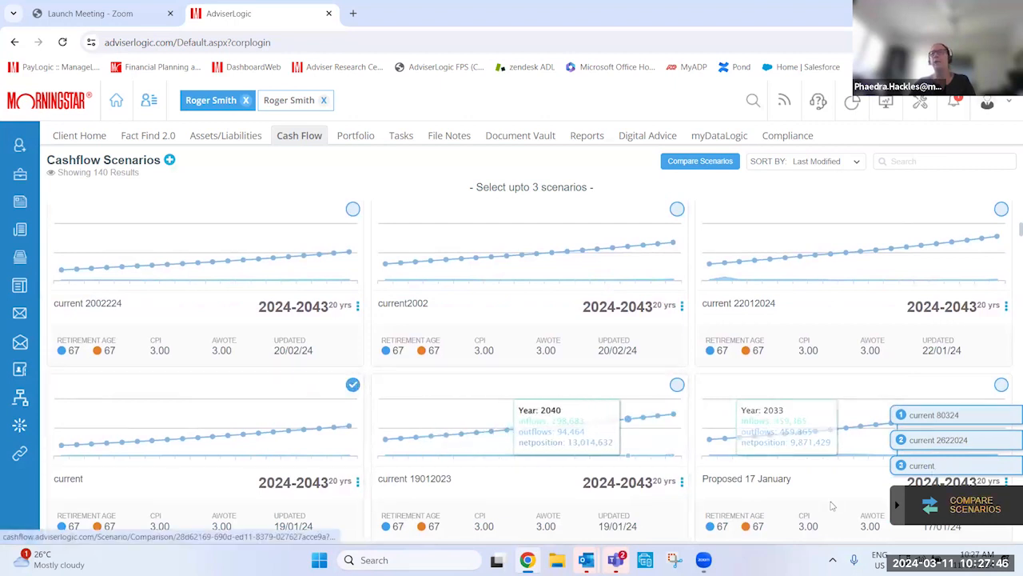
left_click(660, 419)
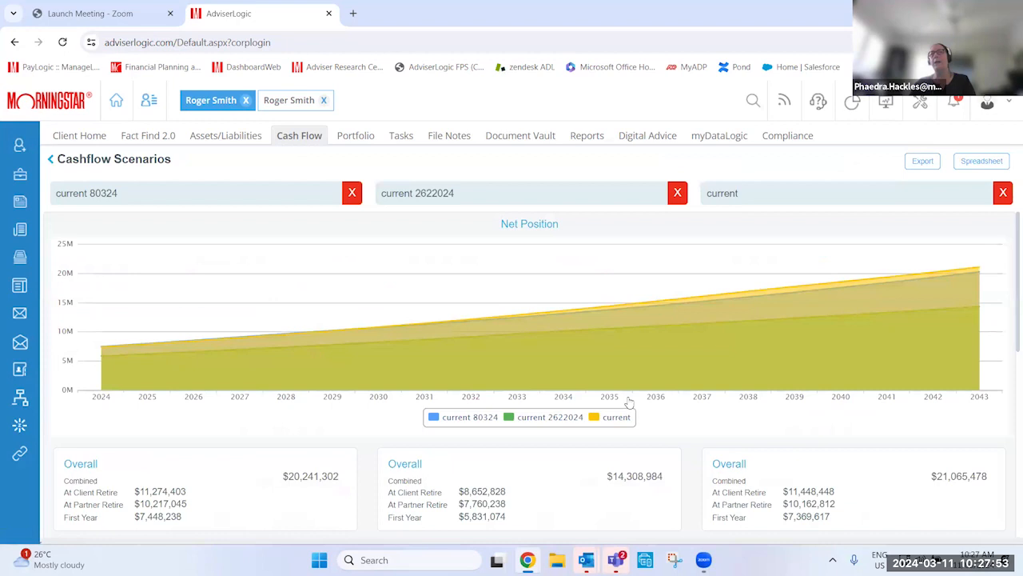
Hide the current 2622024 and current series in the Net Position comparison graph, and show both again
left_click(550, 416)
left_click(609, 417)
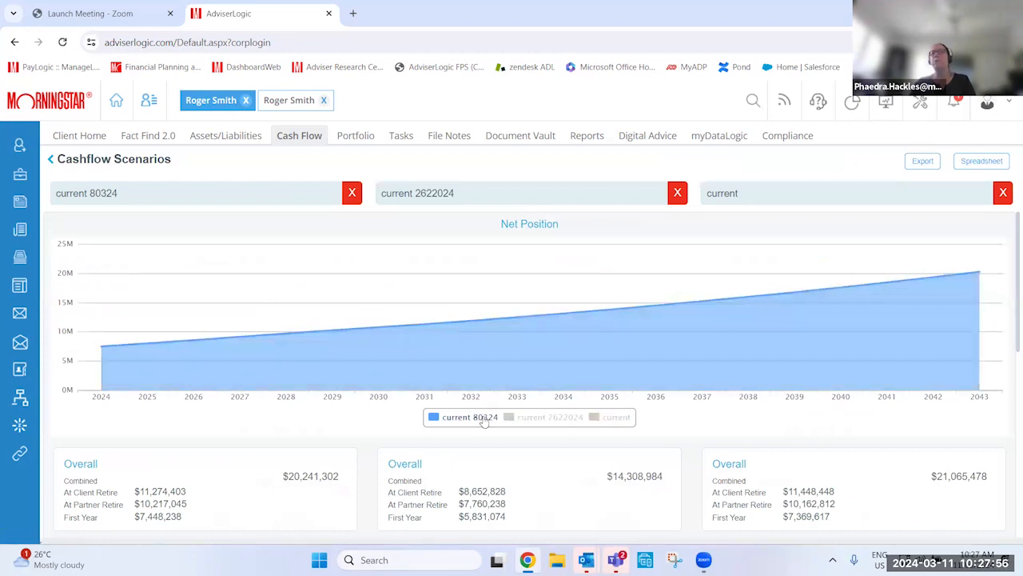
left_click(527, 419)
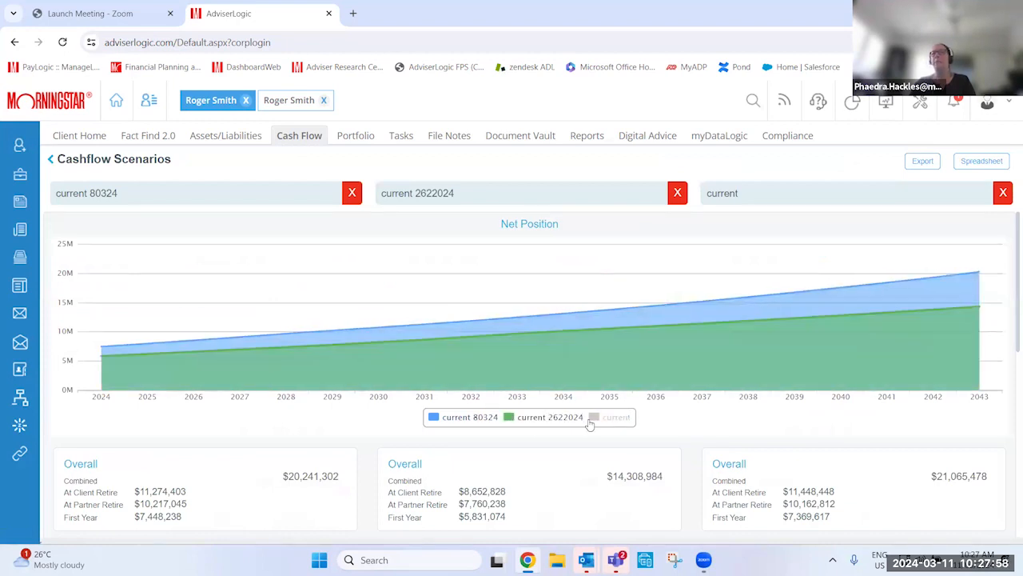
left_click(605, 421)
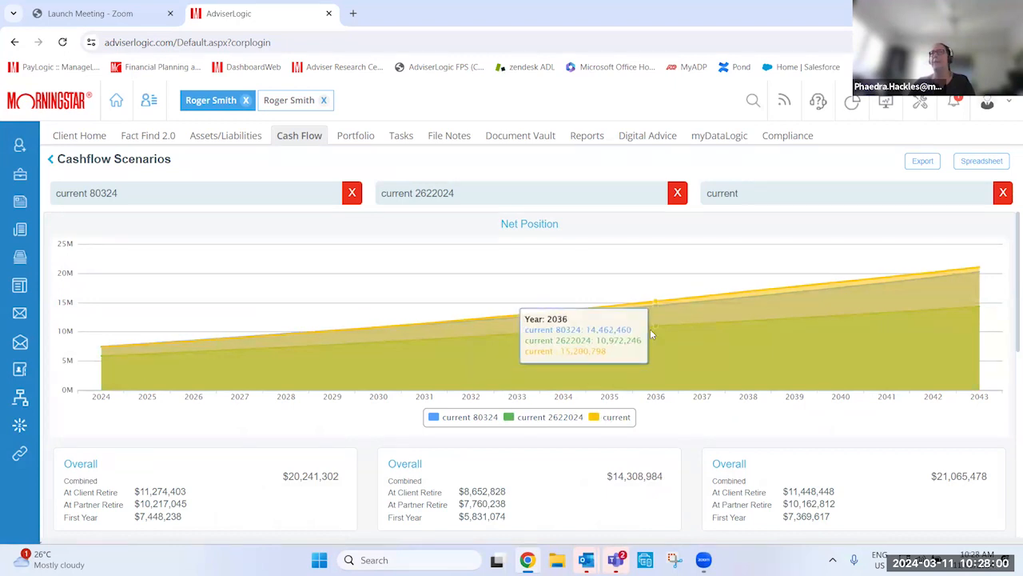
Examine the comparison's Superannuation, pension, Loans and Family Home details by expanding their graphs
scroll(650, 334, "down", 3)
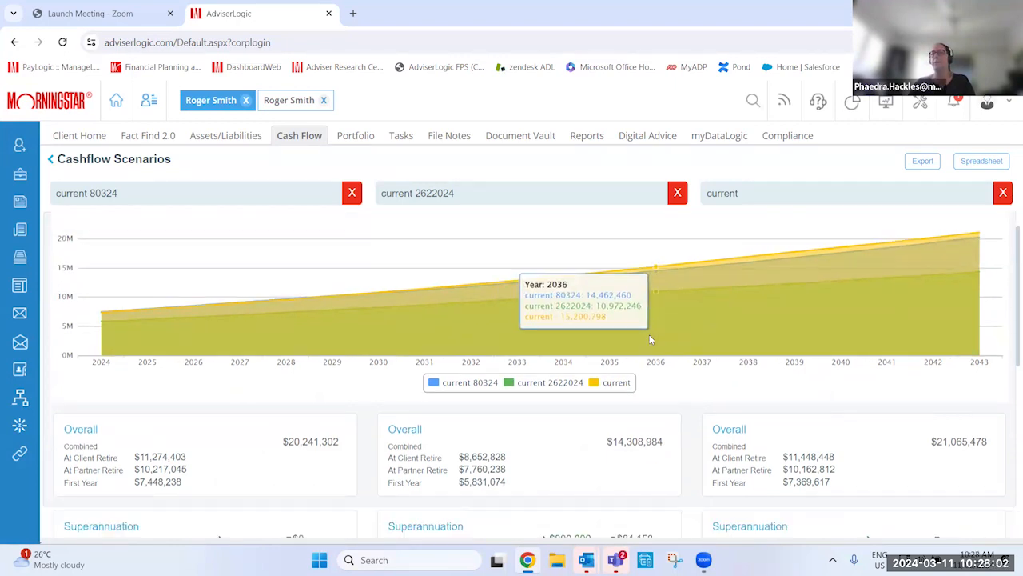
left_click(590, 389)
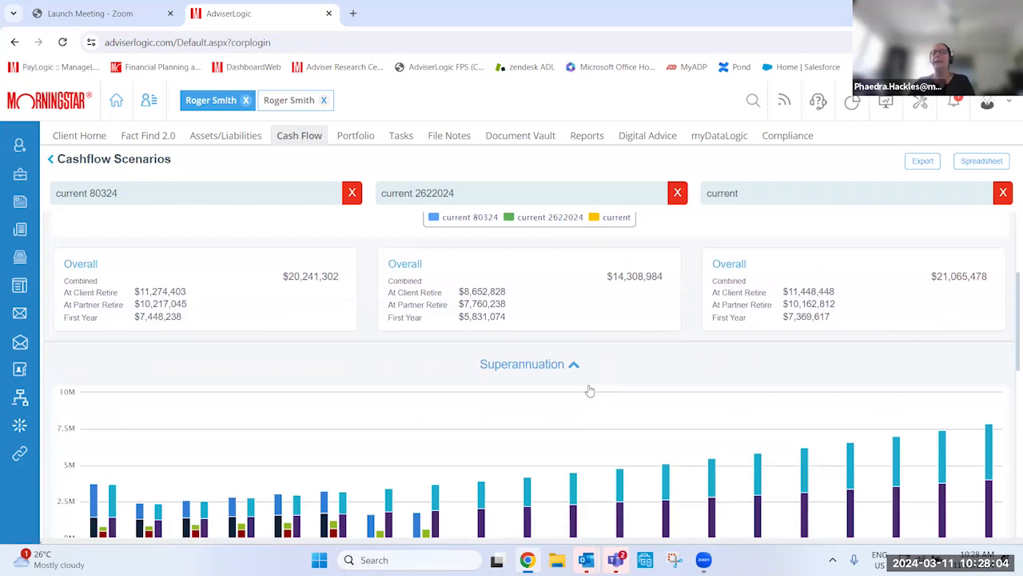
scroll(590, 390, "down", 1)
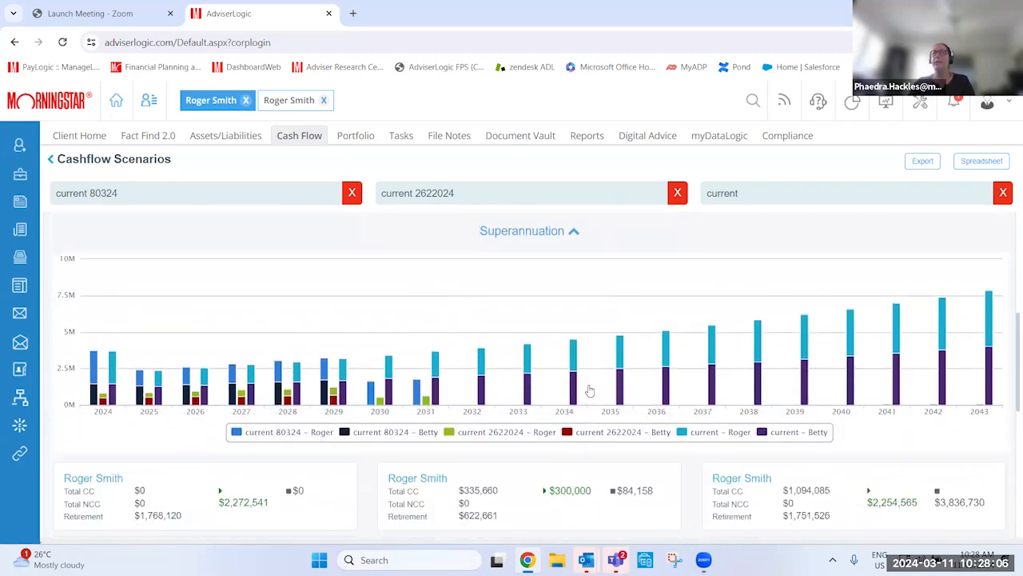
scroll(589, 390, "down", 3)
left_click(550, 445)
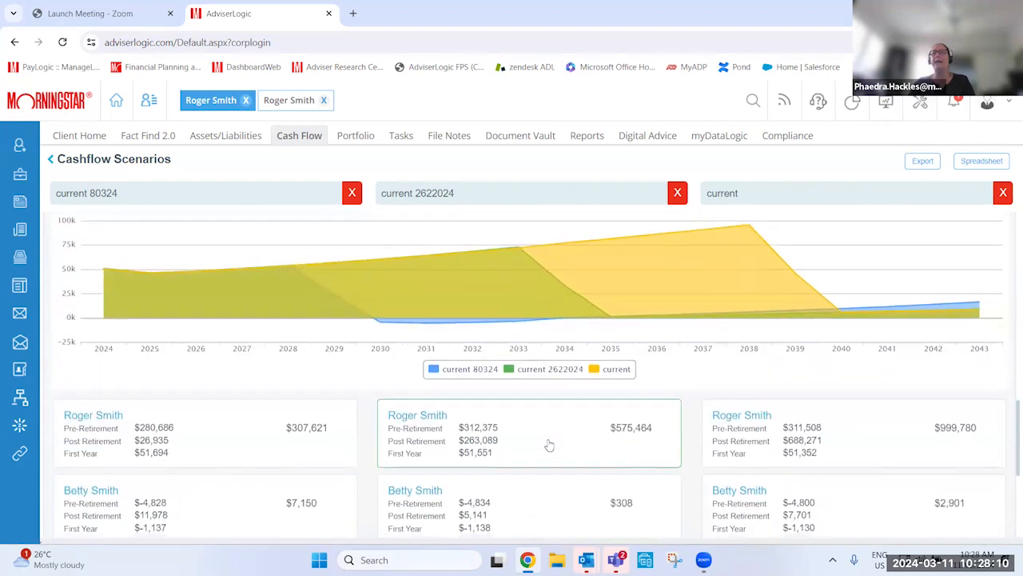
scroll(549, 445, "down", 2)
left_click(549, 445)
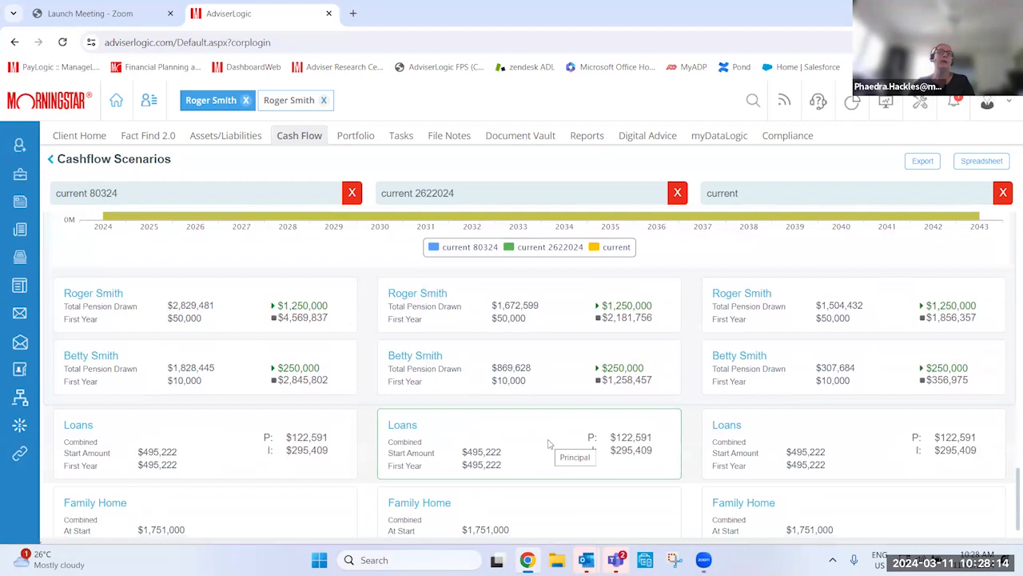
left_click(548, 444)
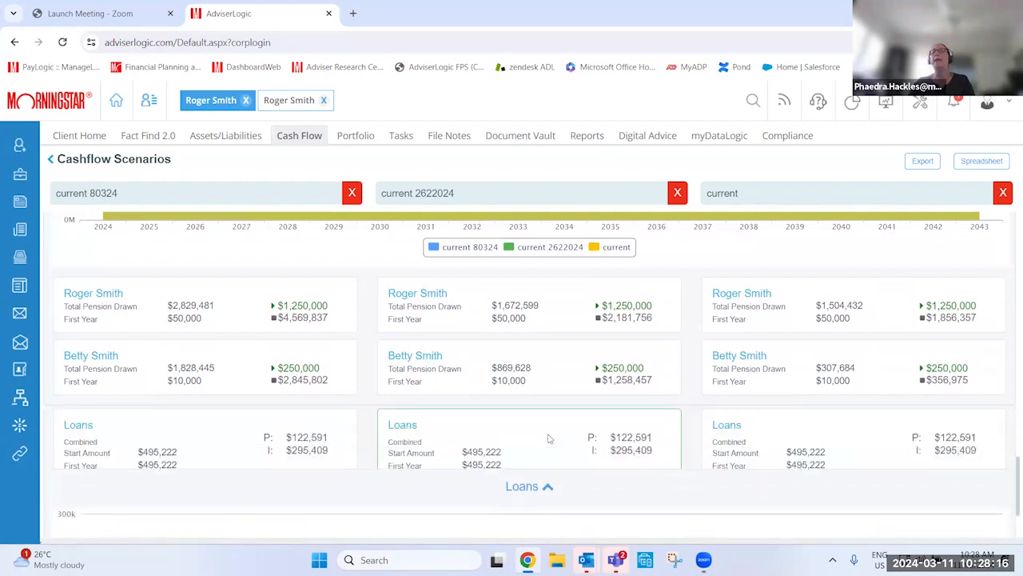
scroll(547, 524, "down", 1)
left_click(549, 495)
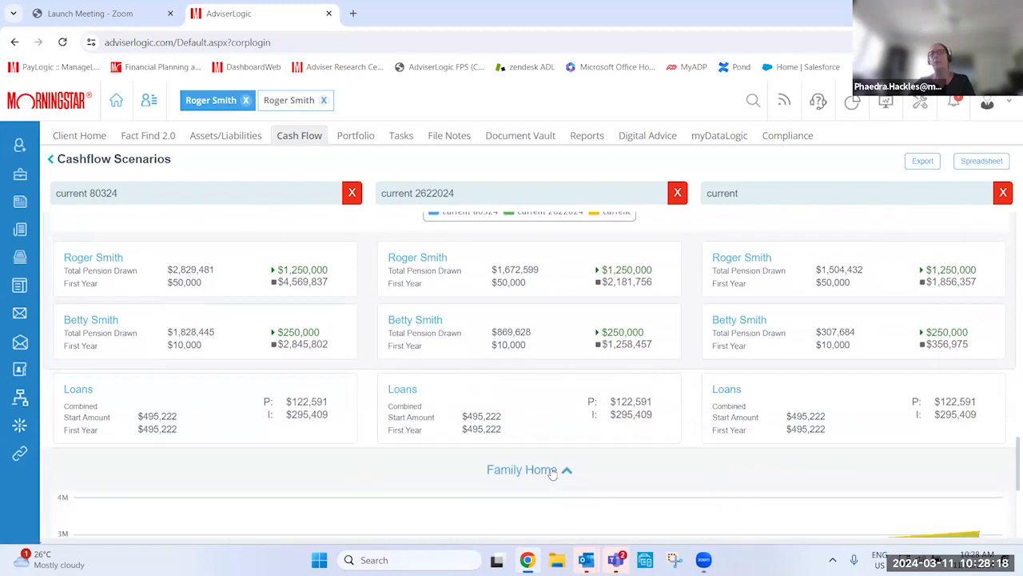
Check the comparison's export formats and display the compared scenarios as a spreadsheet
left_click(930, 164)
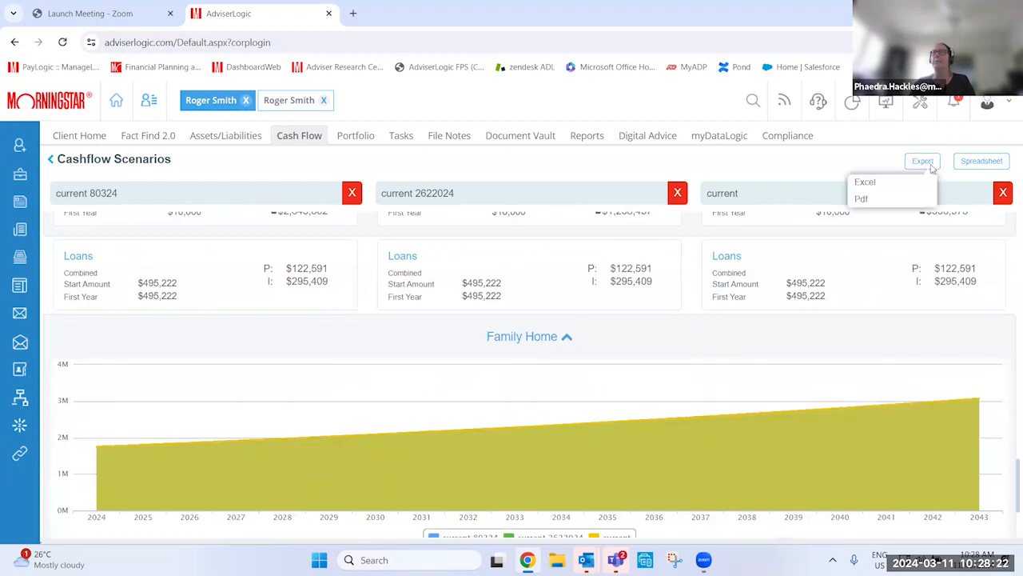
left_click(974, 165)
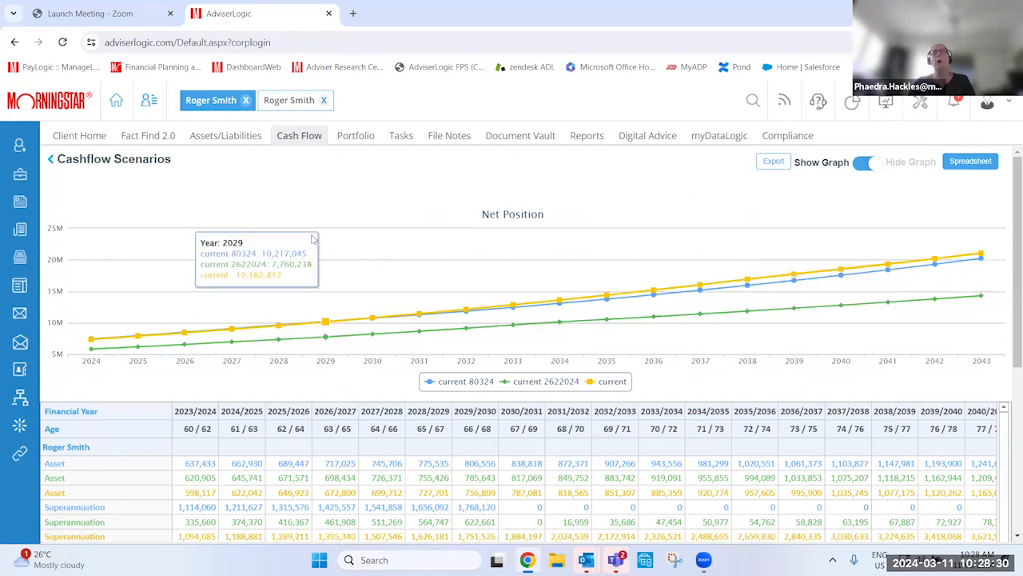
Compare the Superannuation, test1 and test instances of the Engagement Calculator's Superannuation & Retirement tool
mouse_move(296, 140)
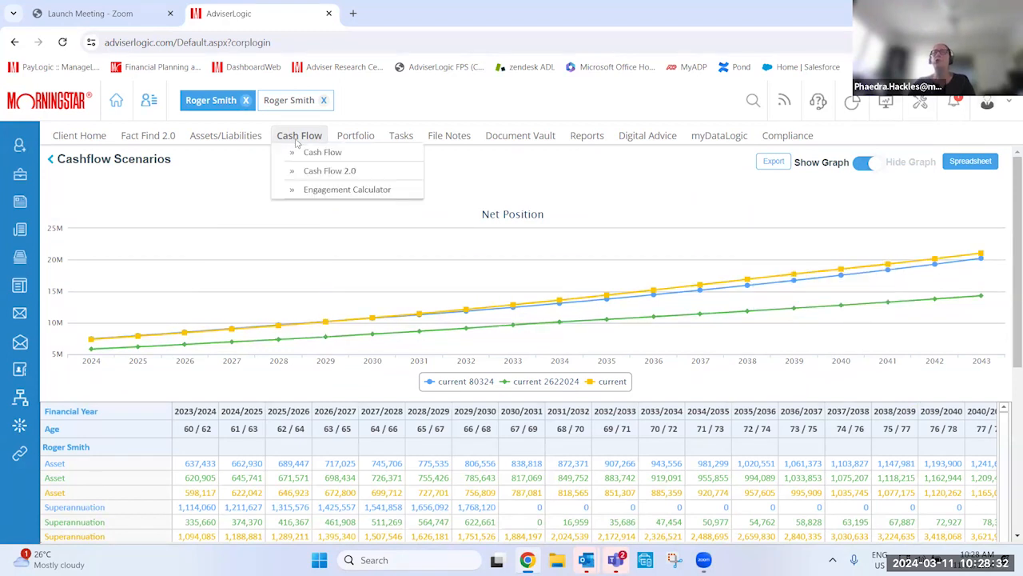
left_click(351, 196)
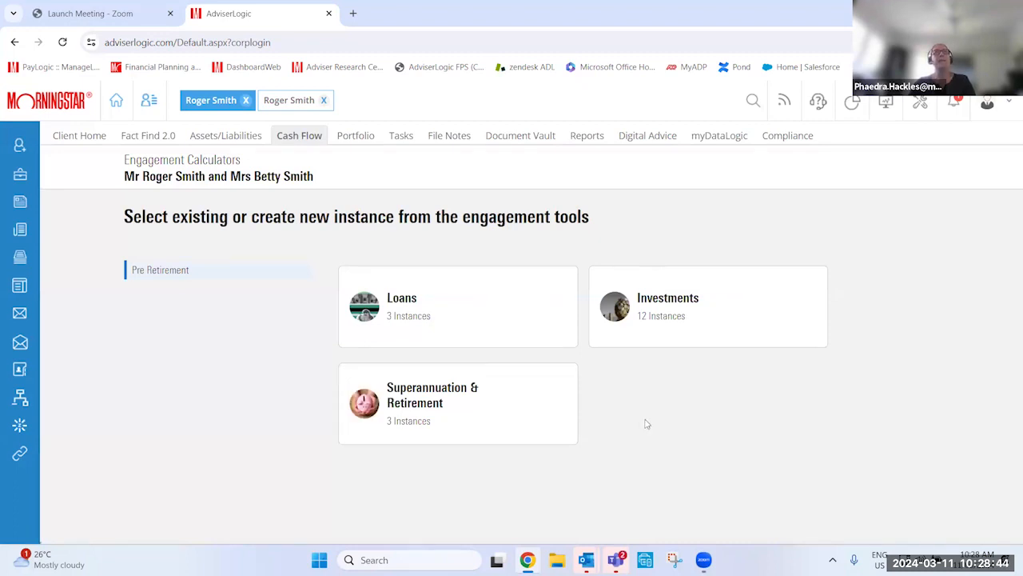
mouse_move(484, 422)
left_click(534, 416)
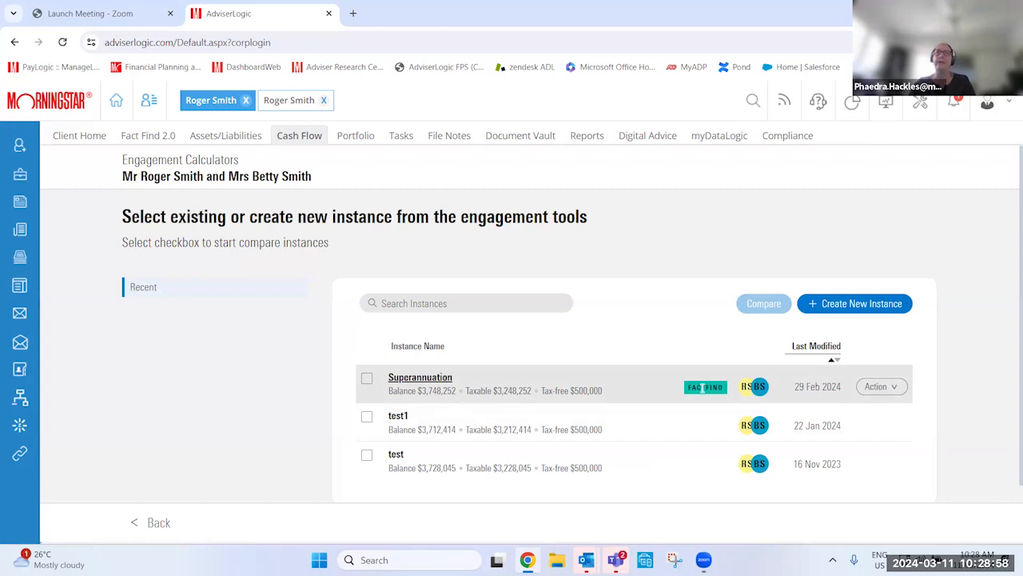
left_click(366, 377)
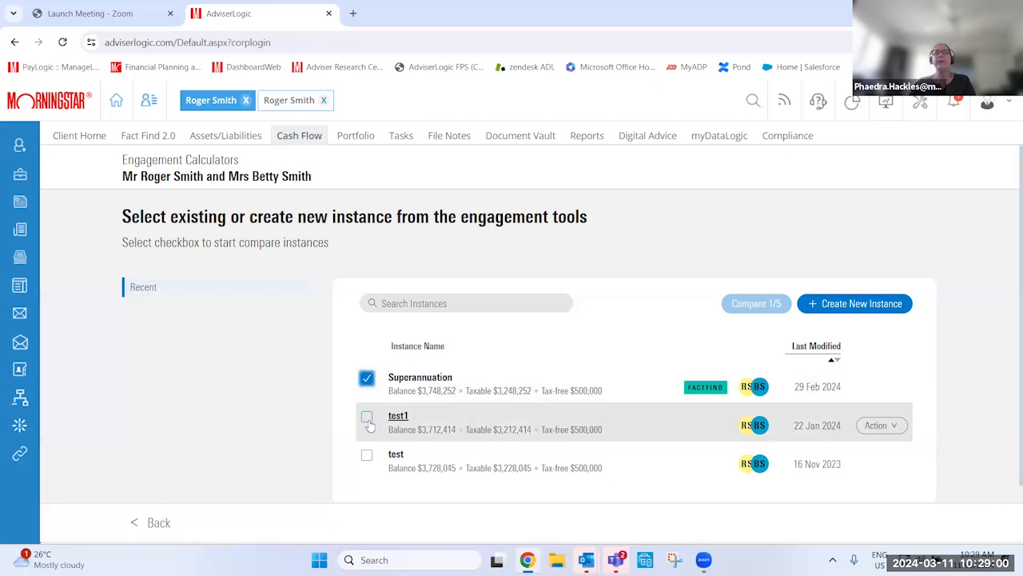
left_click(367, 417)
left_click(367, 455)
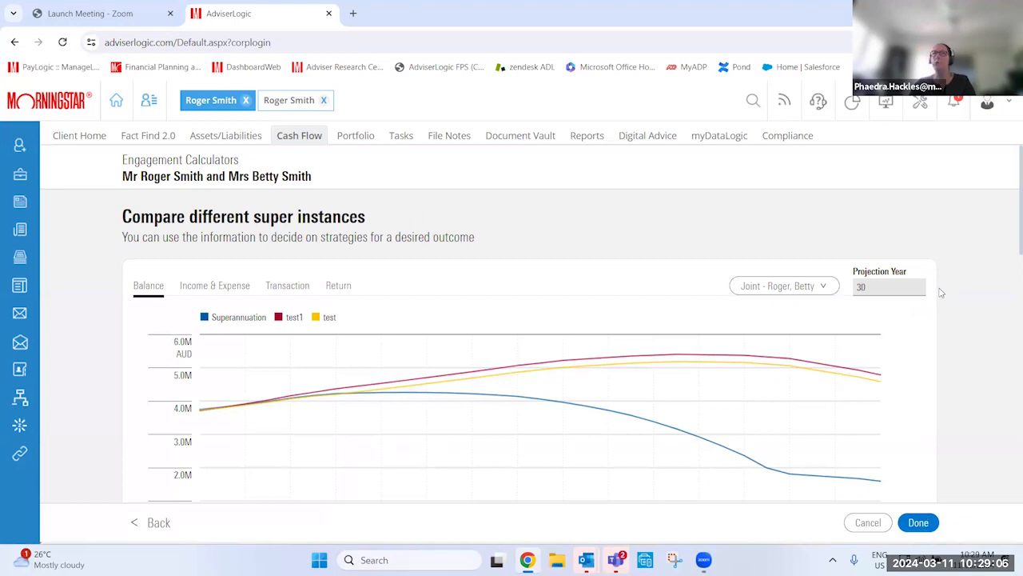
Examine the super comparison's Balance, owner choices, Income & Expense, Transaction and Return views, and return to the instance list
scroll(941, 292, "down", 1)
mouse_move(849, 327)
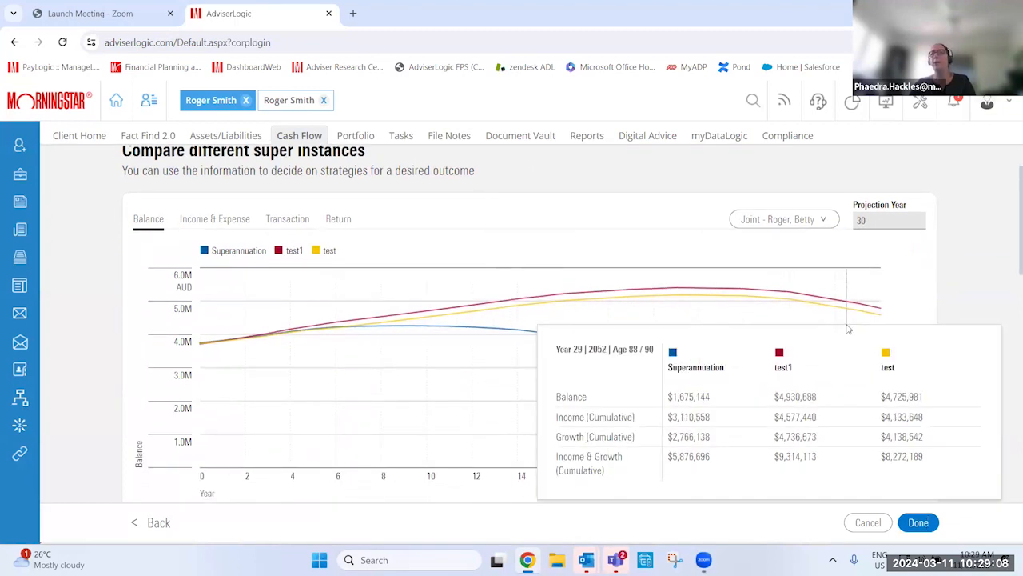
left_click(825, 227)
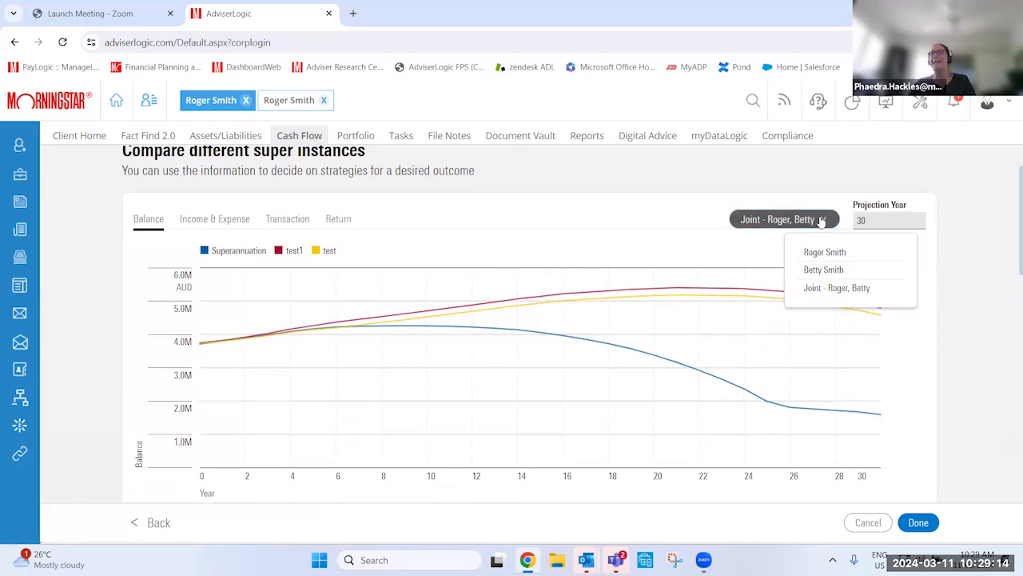
left_click(223, 221)
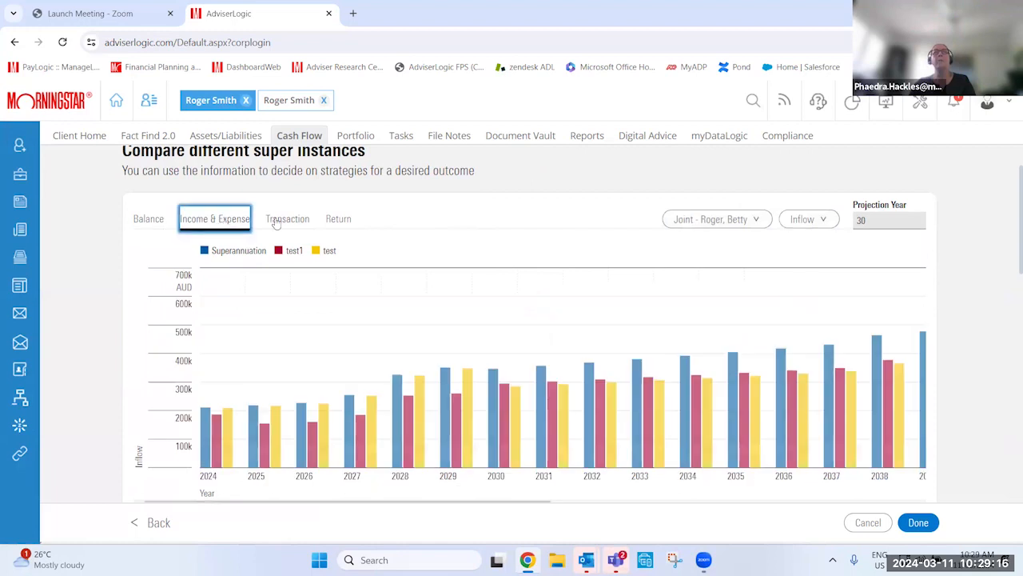
left_click(288, 219)
left_click(338, 221)
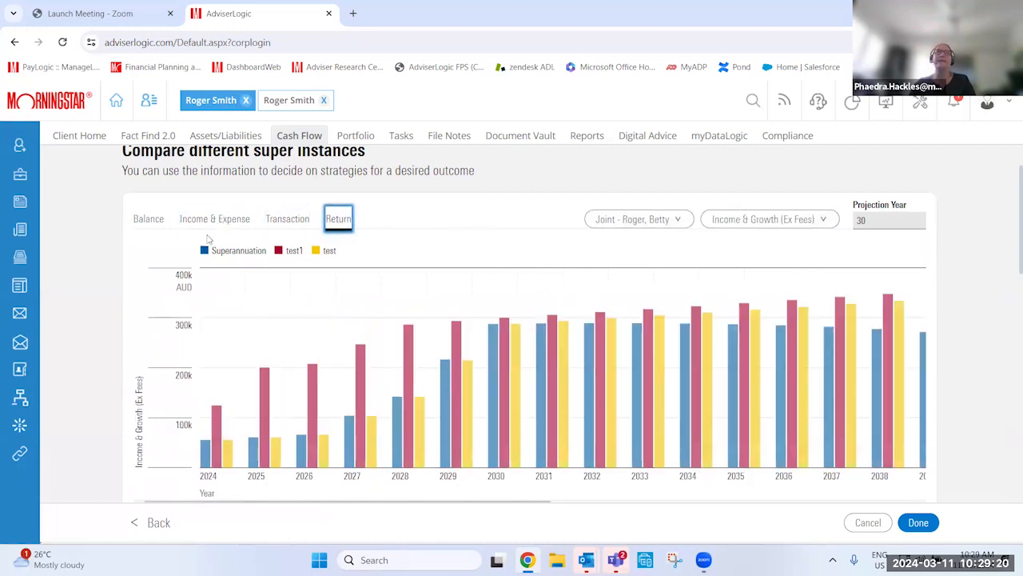
left_click(155, 224)
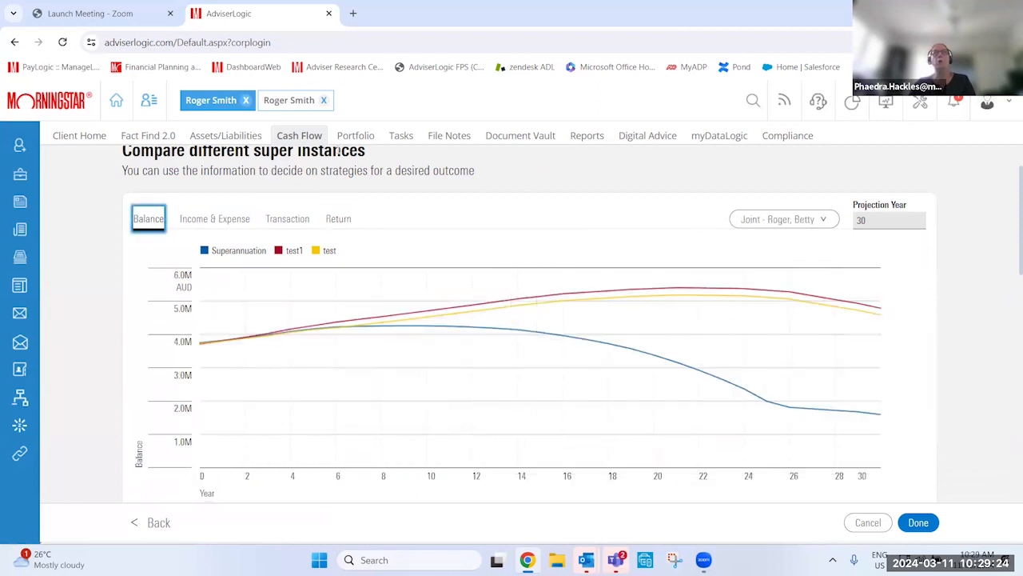
mouse_move(300, 148)
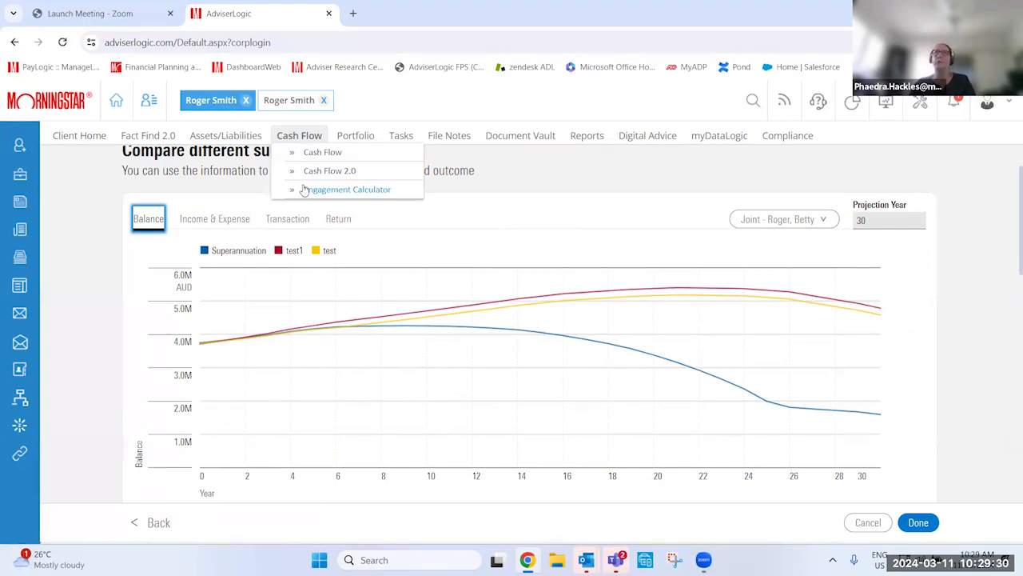
left_click(160, 522)
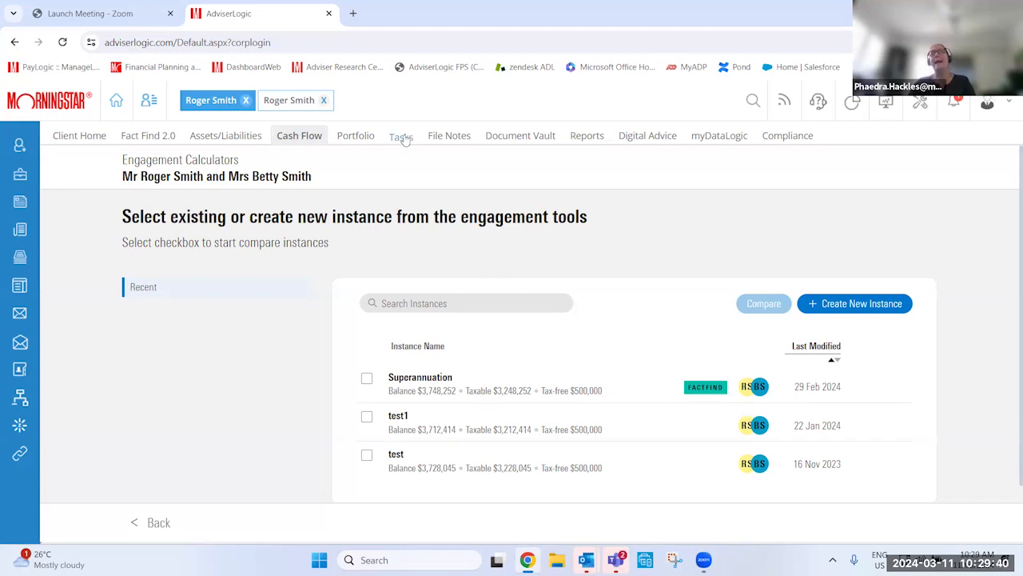
Select the 2024 advice document, the insurance quotes report and the 22 July 2022 Statement of Advice in the client's Document Vault
left_click(526, 139)
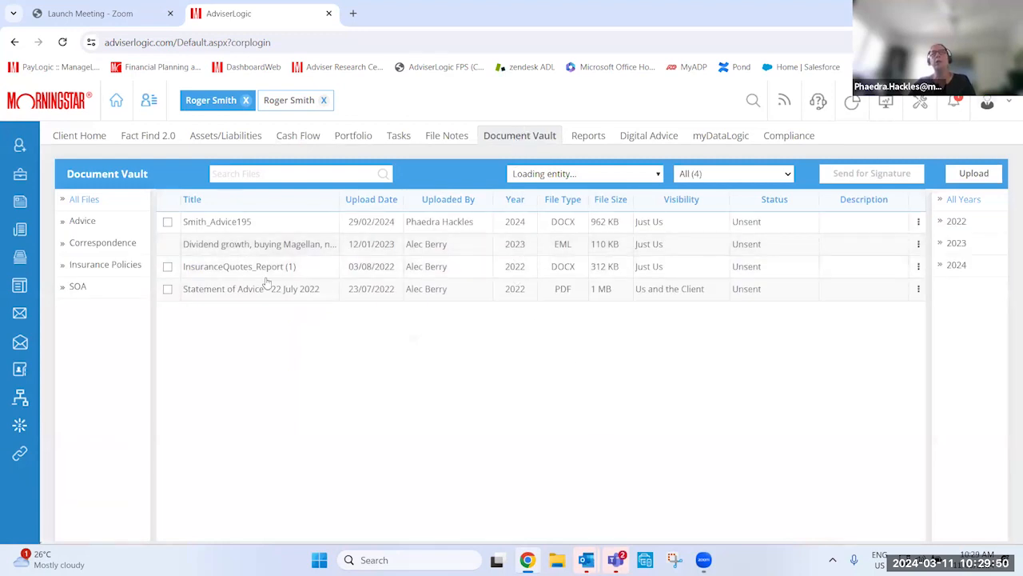
left_click(167, 222)
left_click(167, 266)
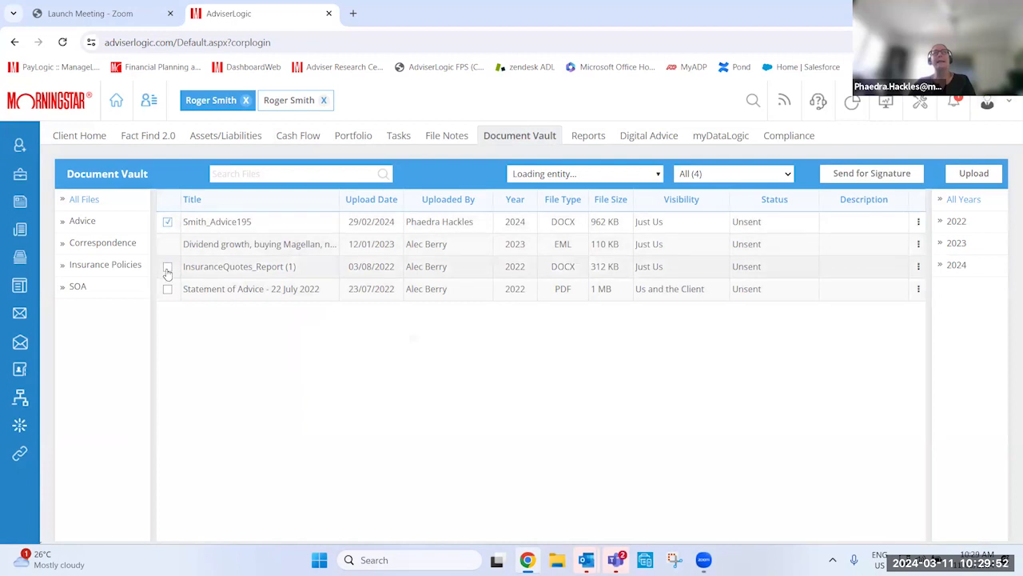
left_click(167, 289)
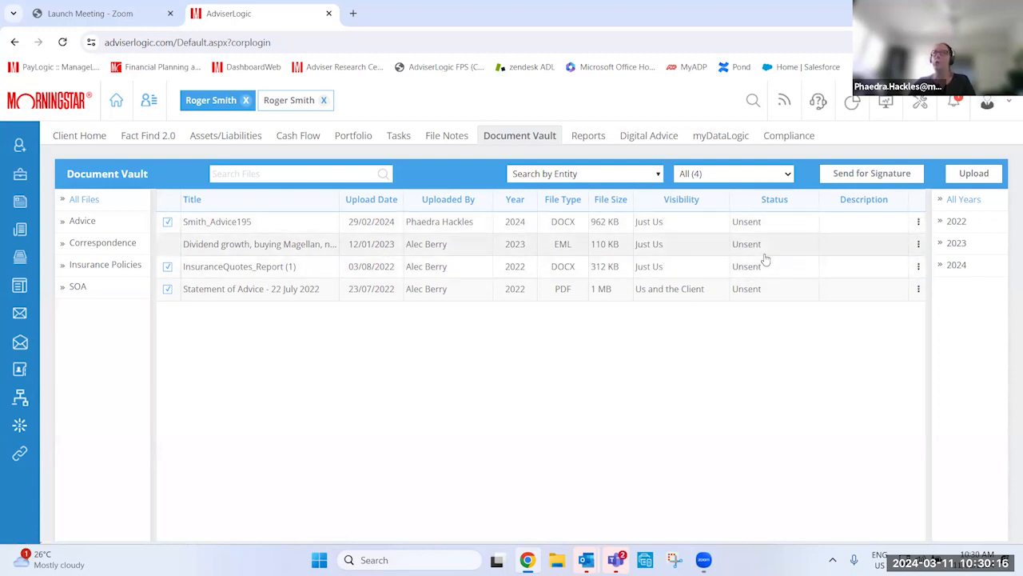
Review the visibility, category, subcategory and entity options in the insurance quotes report's document details, and close them without saving
left_click(240, 267)
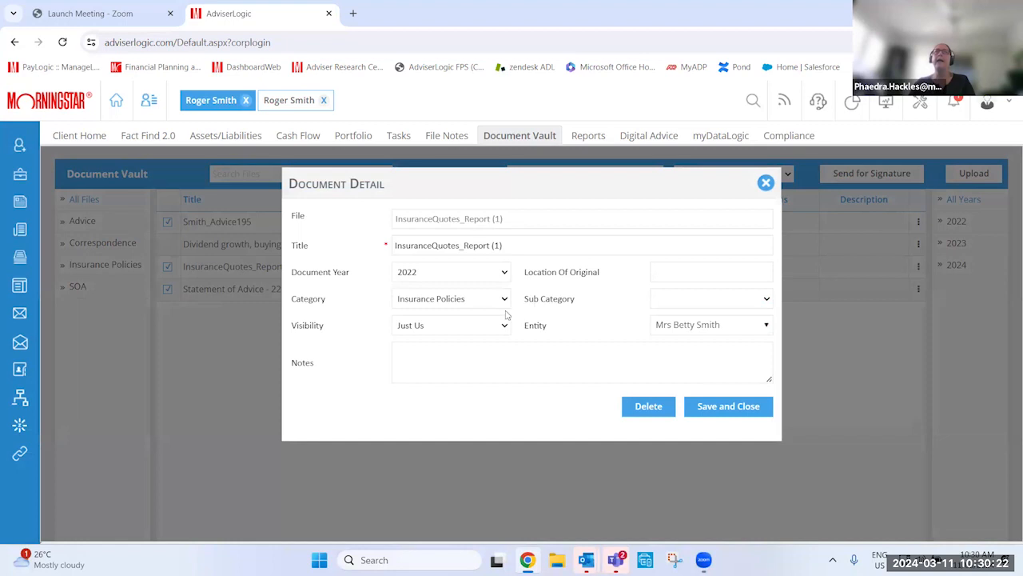
left_click(470, 326)
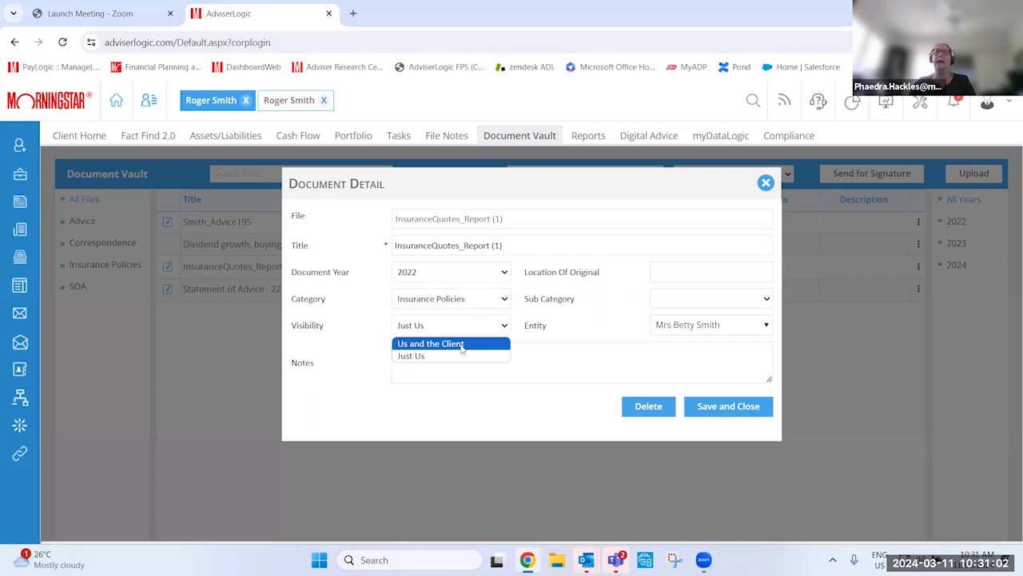
left_click(461, 298)
scroll(467, 283, "down", 3)
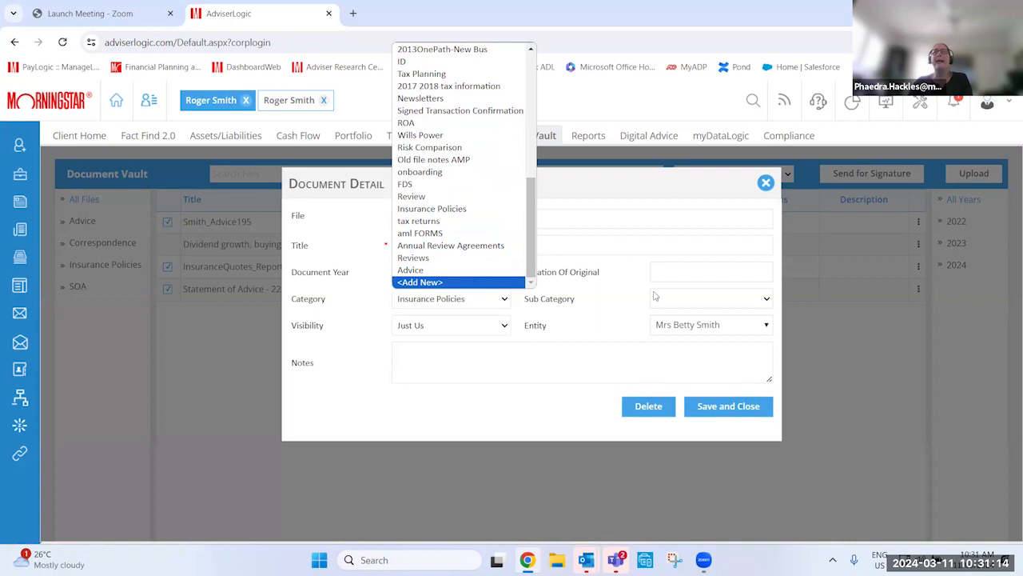
left_click(693, 299)
left_click(693, 299)
left_click(693, 299)
left_click(693, 325)
scroll(695, 366, "down", 3)
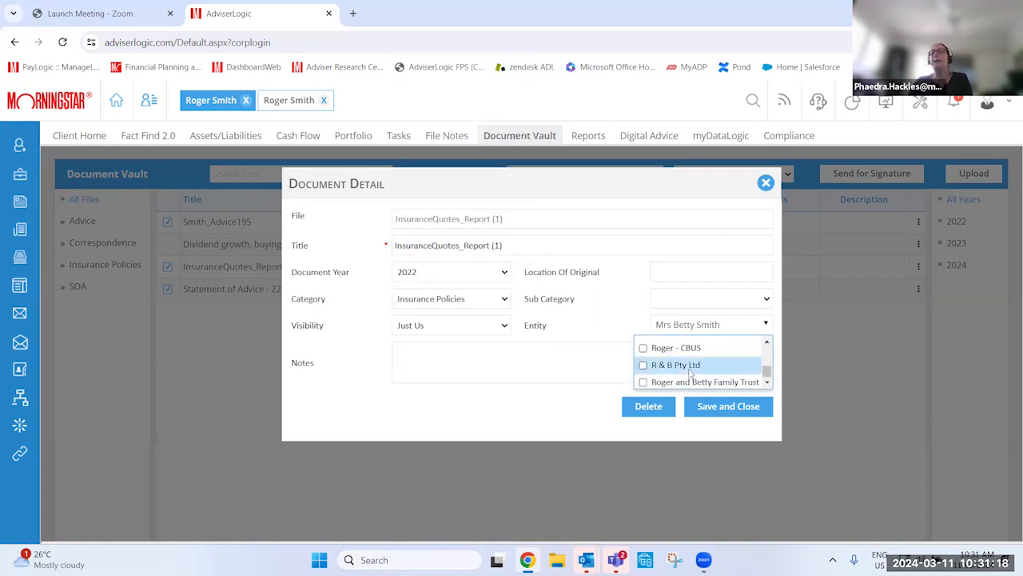
scroll(690, 374, "down", 1)
scroll(694, 367, "up", 2)
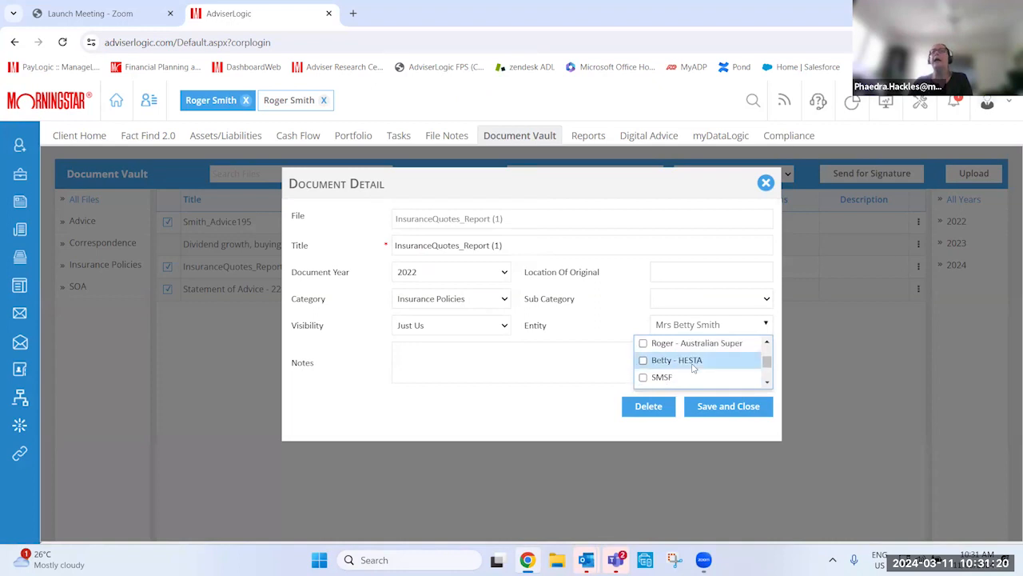
left_click(766, 183)
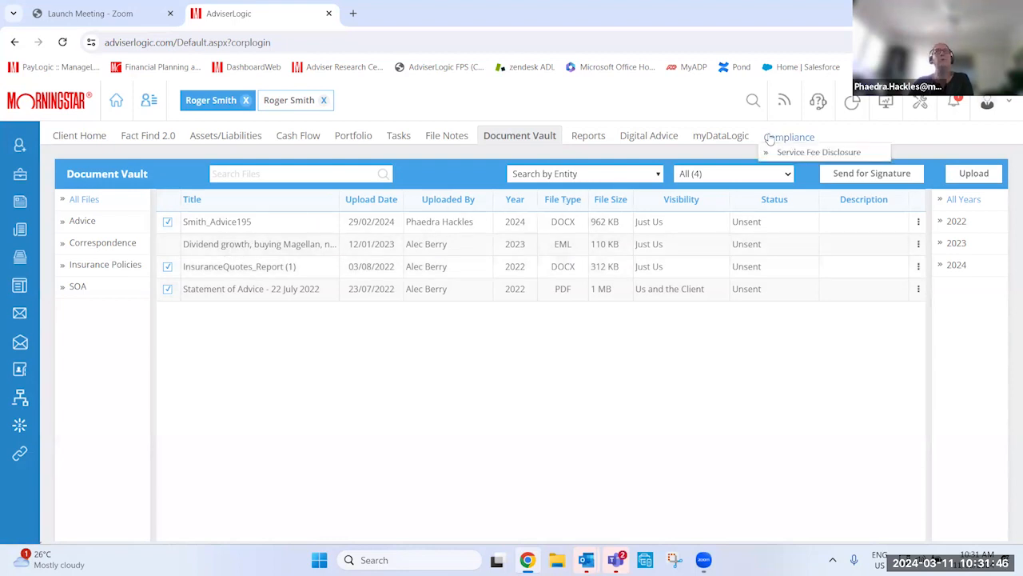
Start a quick file note with a comment that the client called, and link it to the client's record
mouse_move(752, 100)
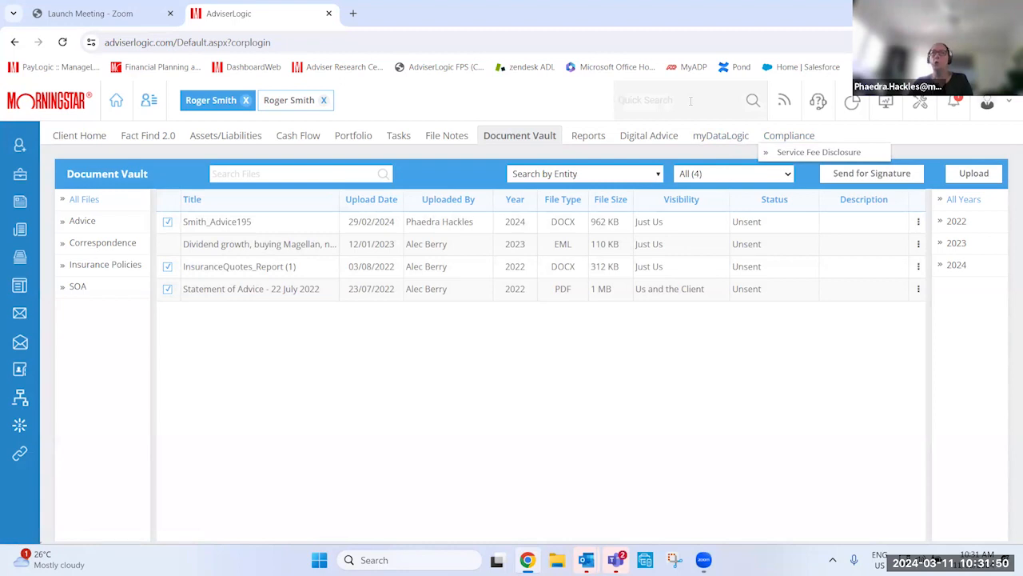
mouse_move(456, 143)
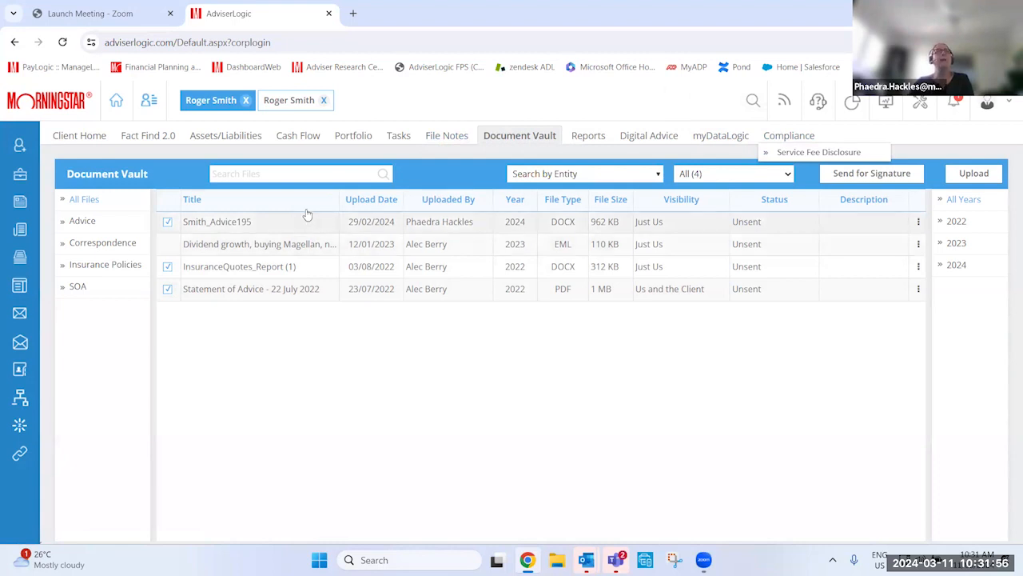
mouse_move(36, 209)
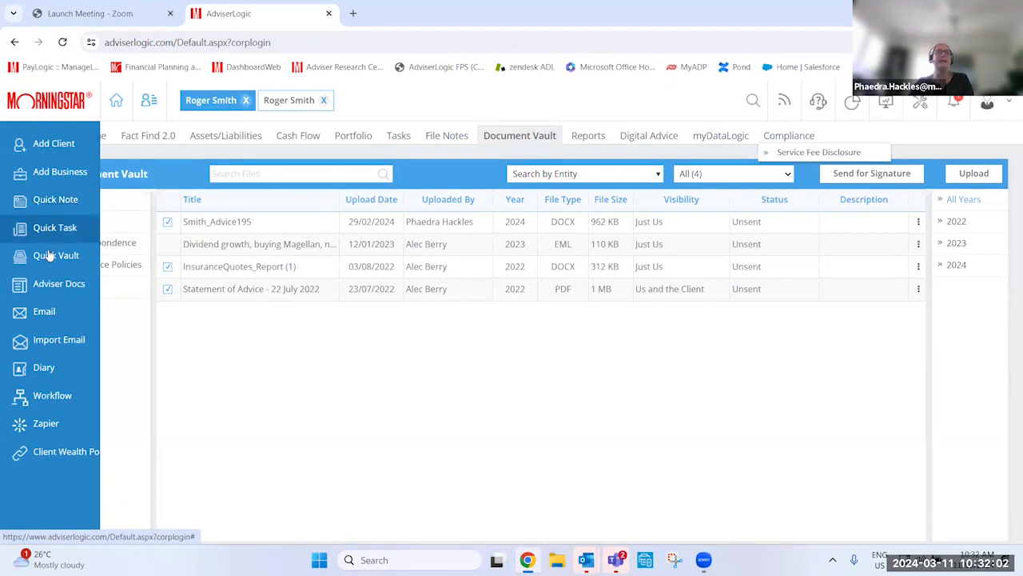
left_click(44, 200)
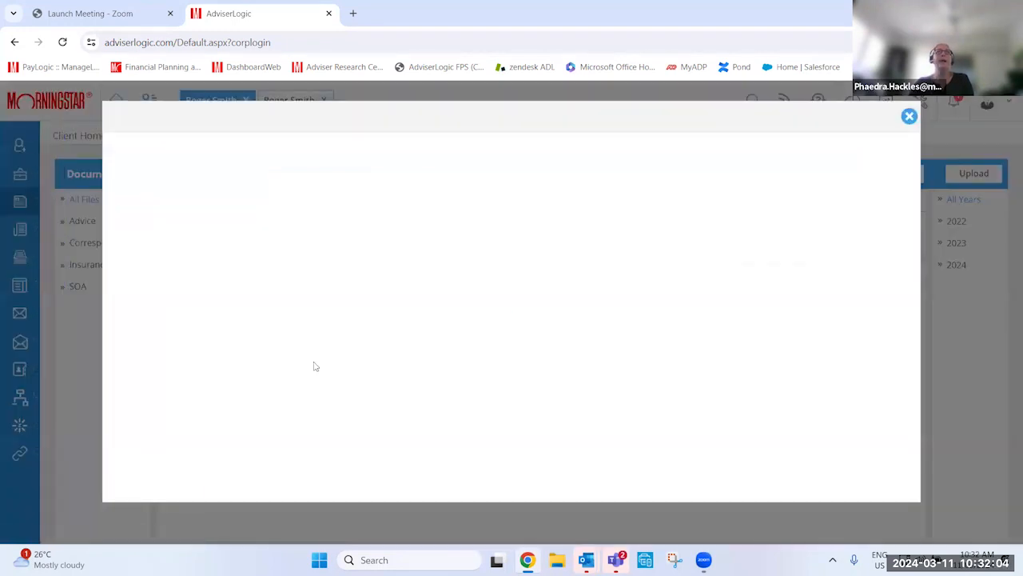
left_click(318, 354)
type("r")
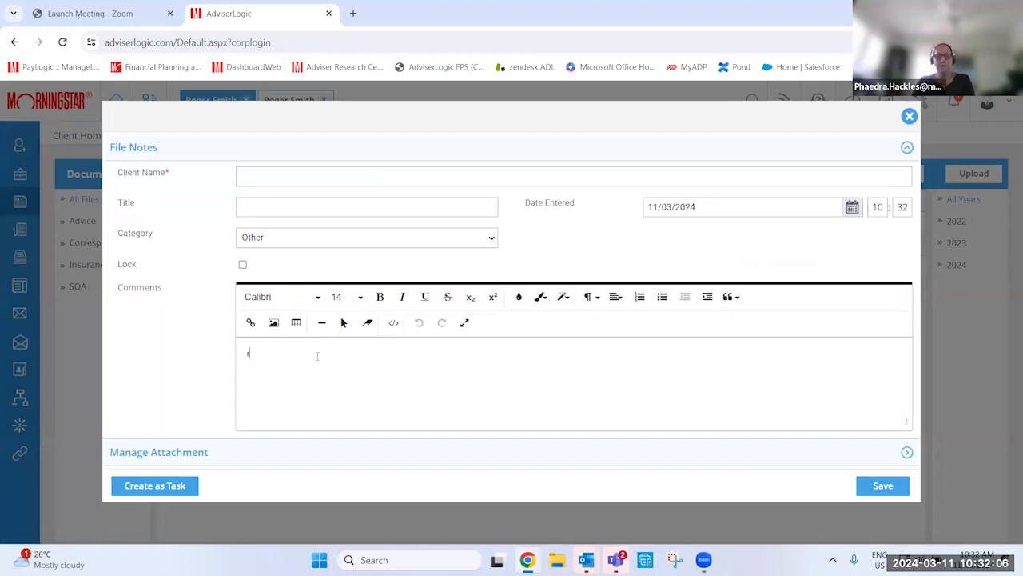
type("oger called")
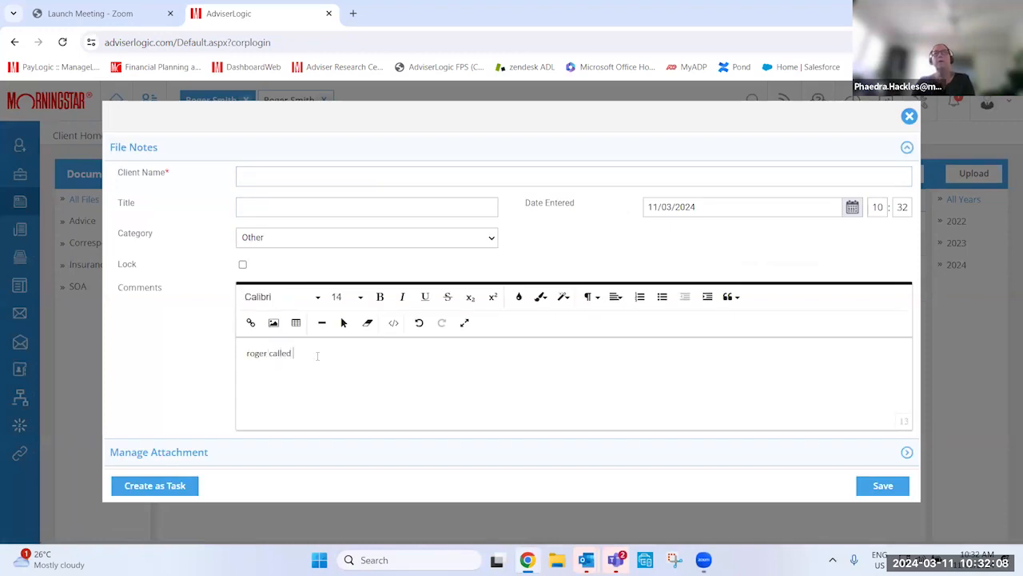
left_click(317, 180)
type("roger")
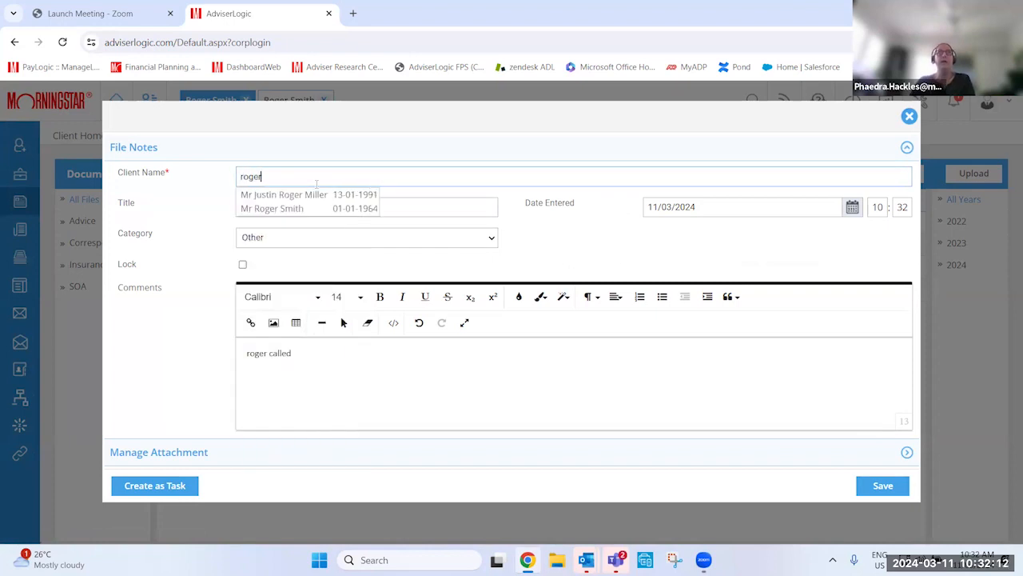
left_click(312, 208)
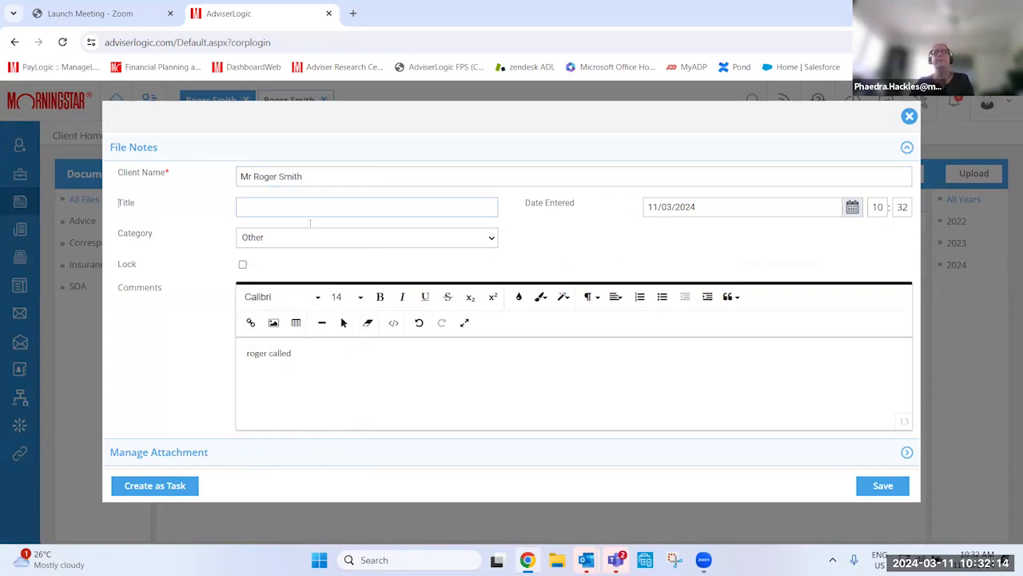
Set the file note's category to Telephone calls
left_click(293, 240)
scroll(312, 416, "down", 5)
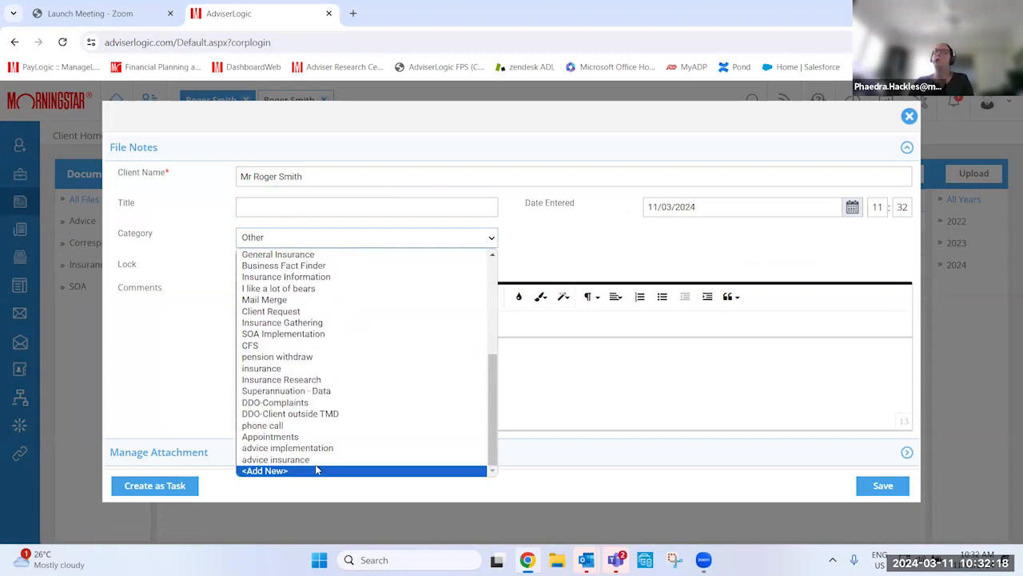
scroll(323, 430, "up", 5)
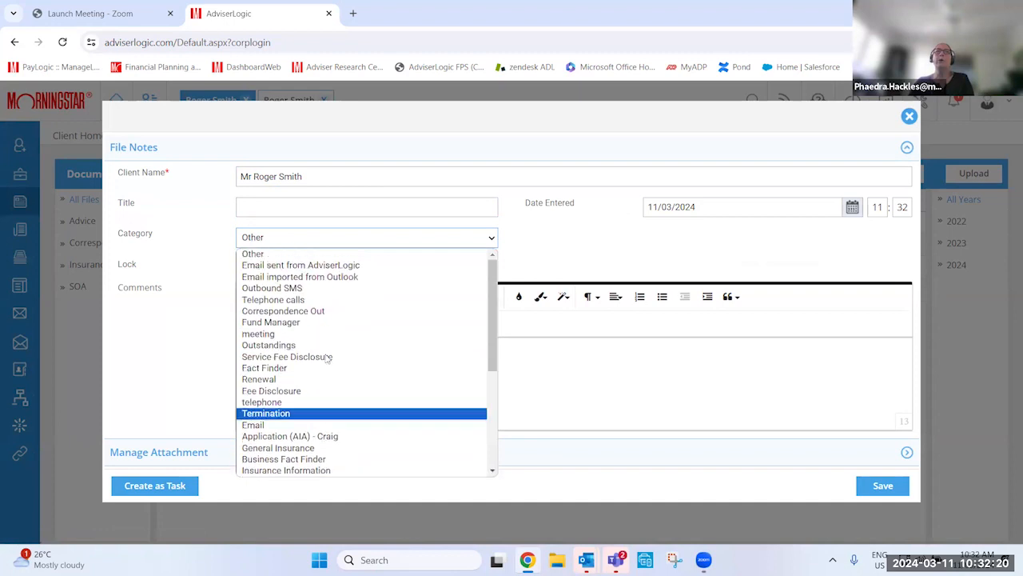
left_click(335, 303)
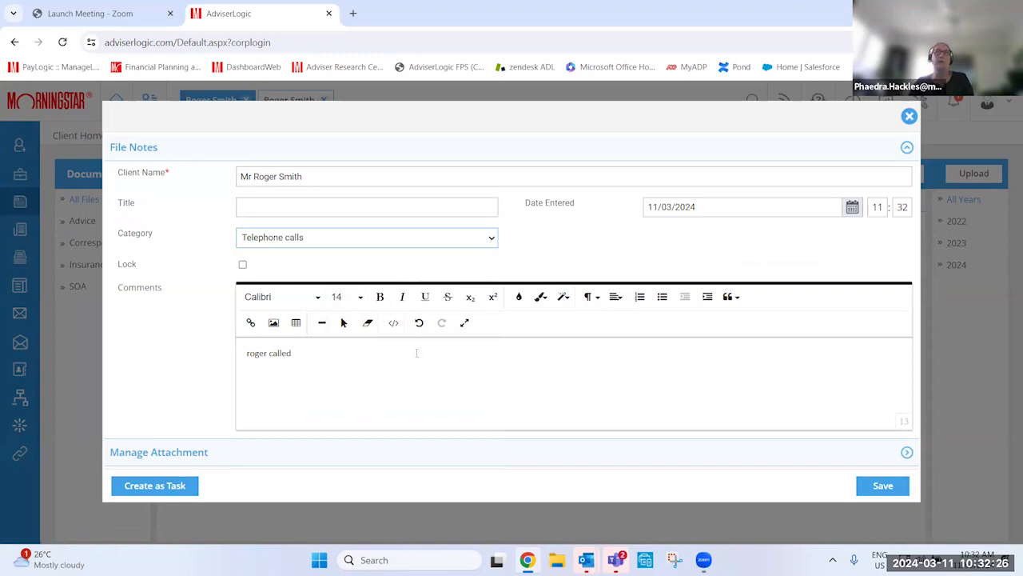
Create a task named "send" from the file note and assign it to the logged-in adviser
left_click(178, 485)
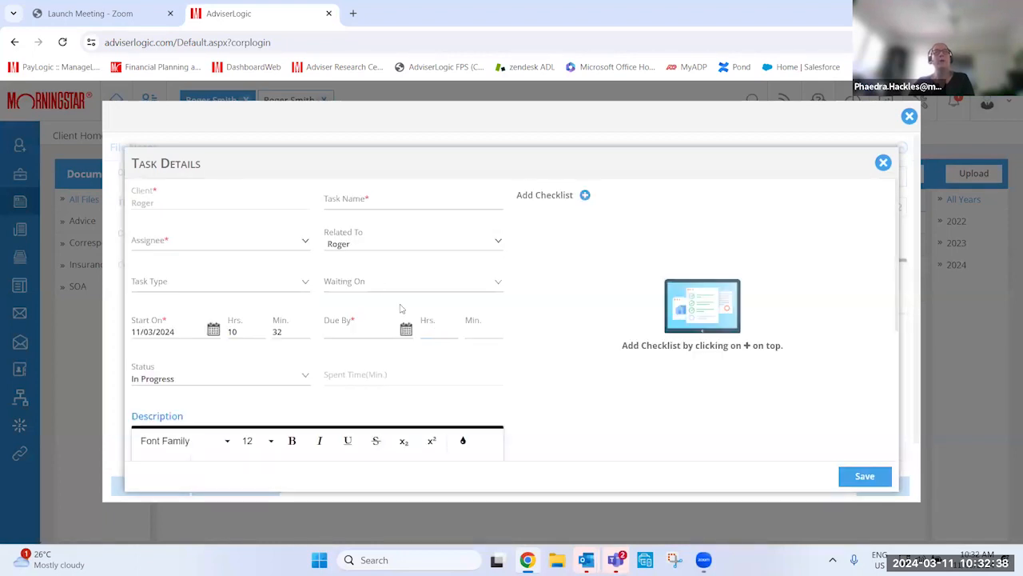
left_click(373, 195)
type("send")
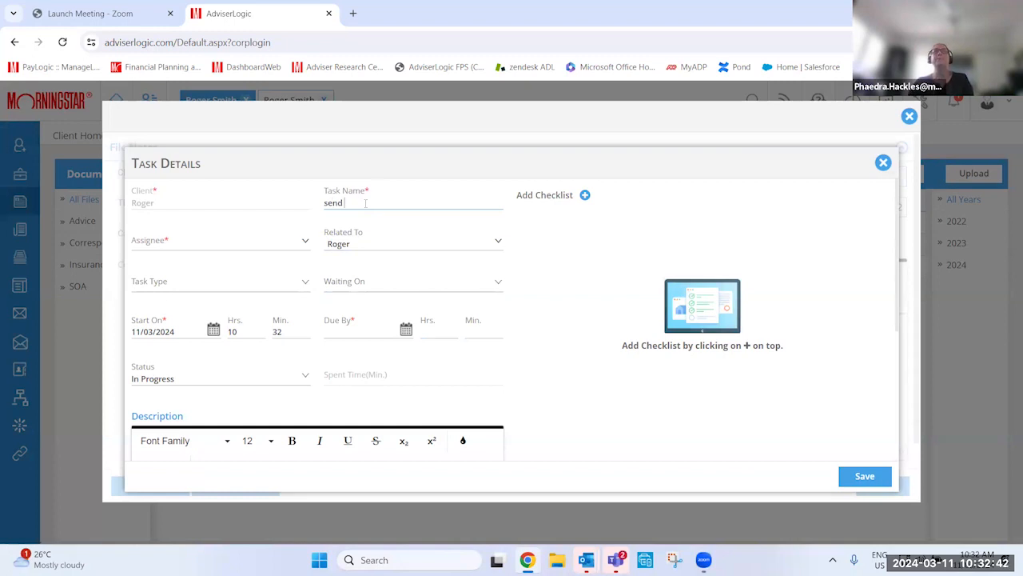
left_click(274, 246)
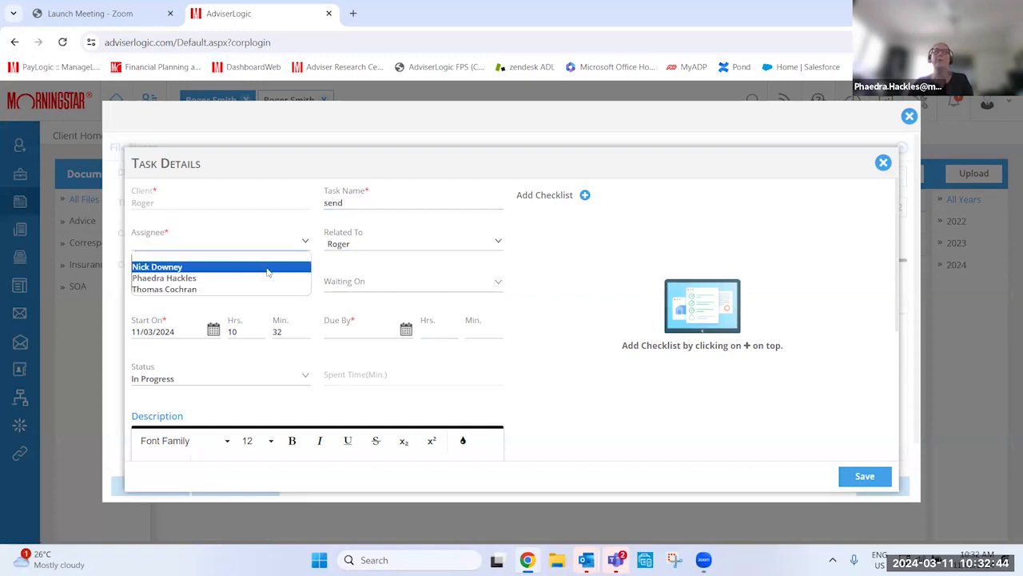
left_click(268, 270)
left_click(285, 247)
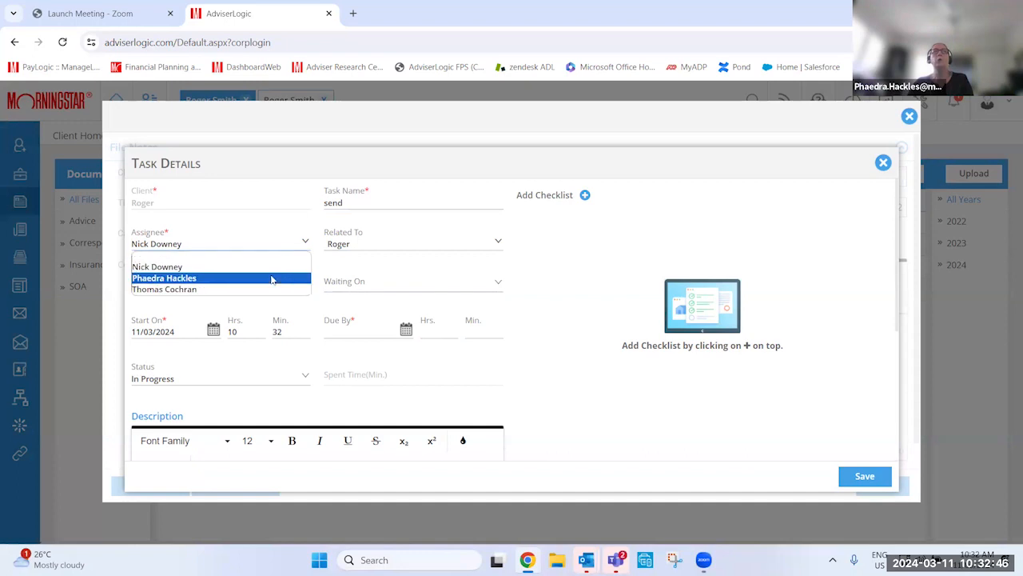
left_click(271, 278)
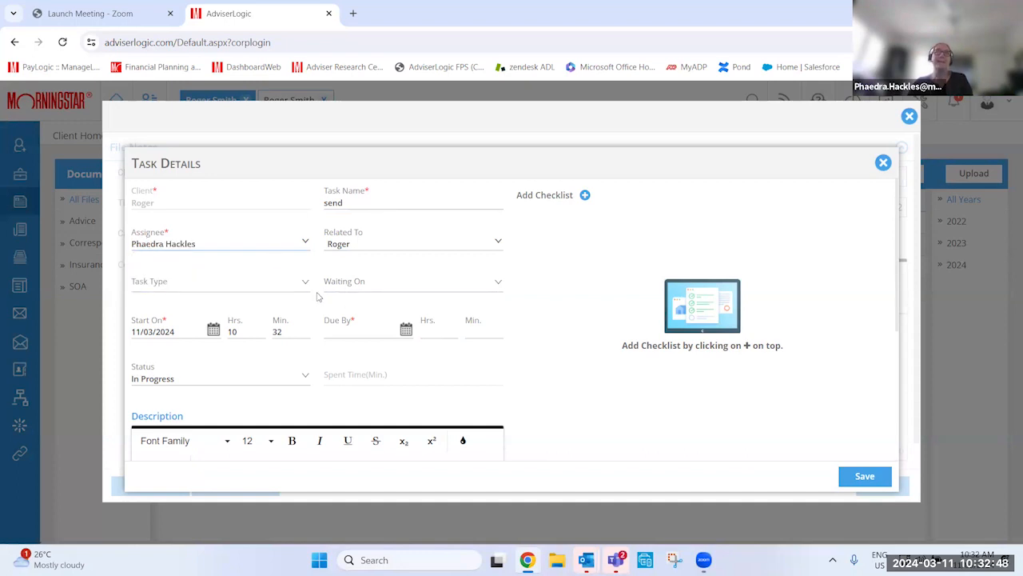
Set the task's due date to 28/03/2024 and add two checklist items, 1 and 2
left_click(410, 331)
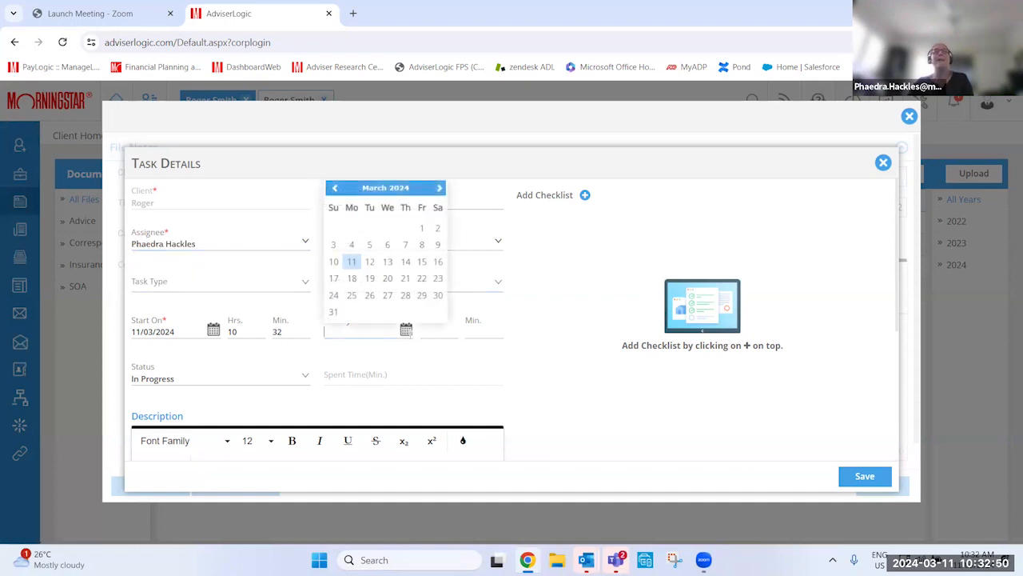
left_click(407, 293)
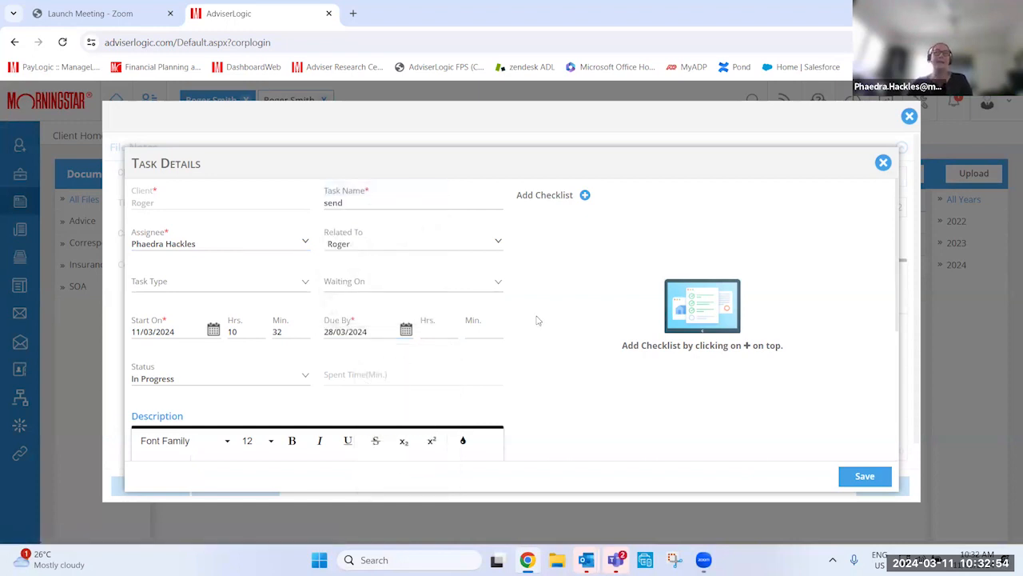
left_click(585, 196)
left_click(585, 195)
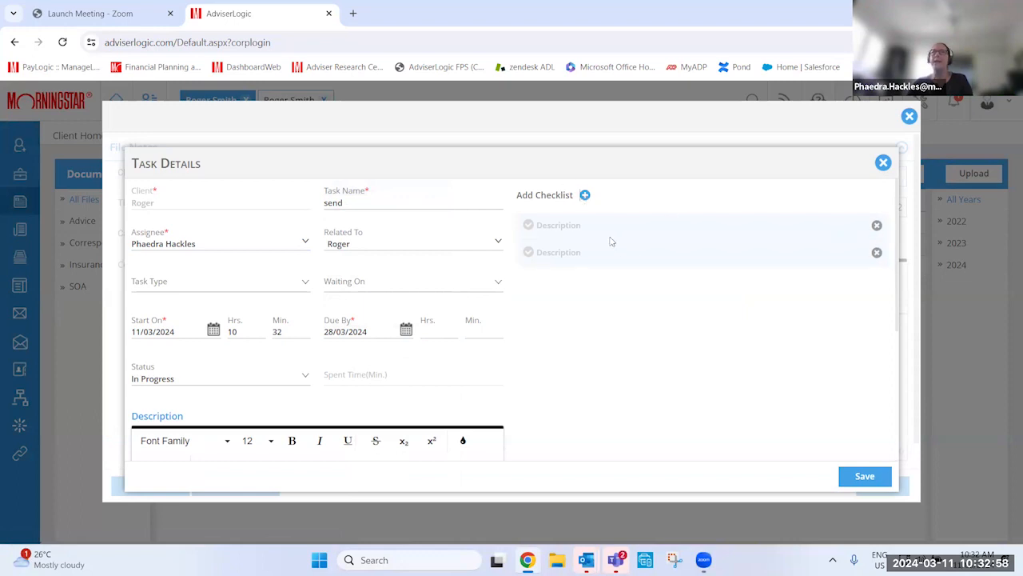
type("1")
type("2")
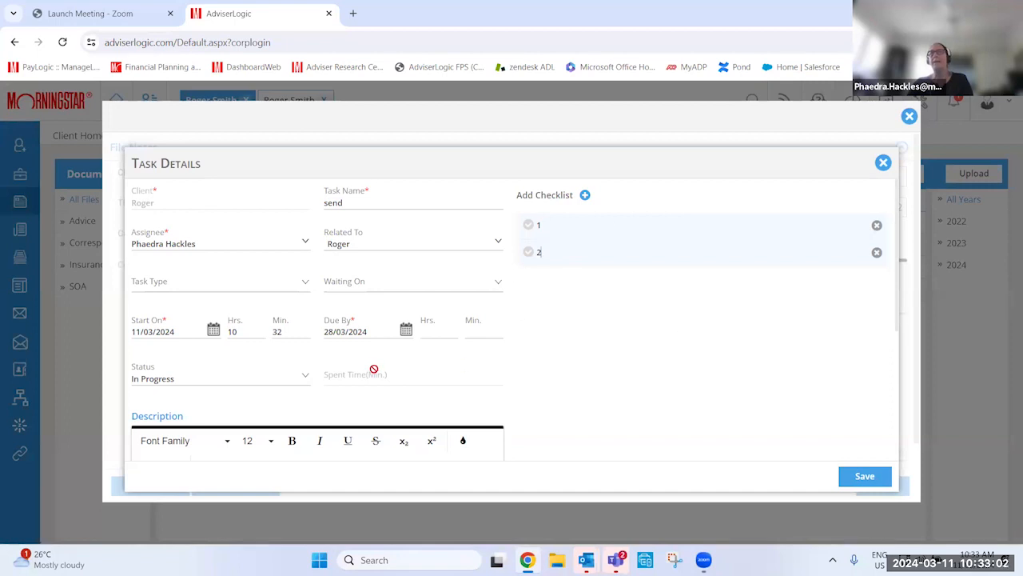
Check the task's description, save the task and close the file note
scroll(361, 367, "down", 1)
scroll(361, 367, "down", 4)
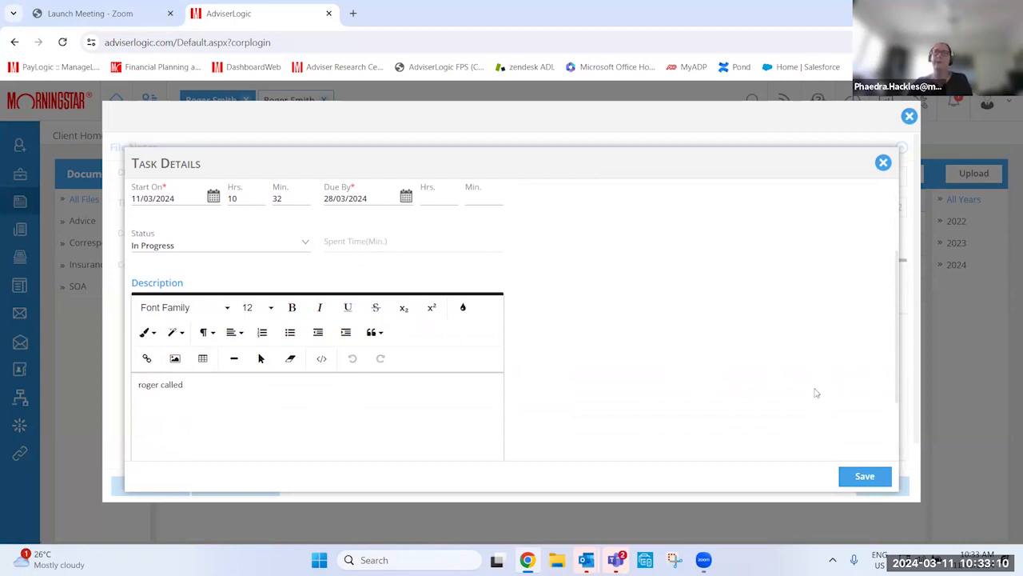
left_click(864, 477)
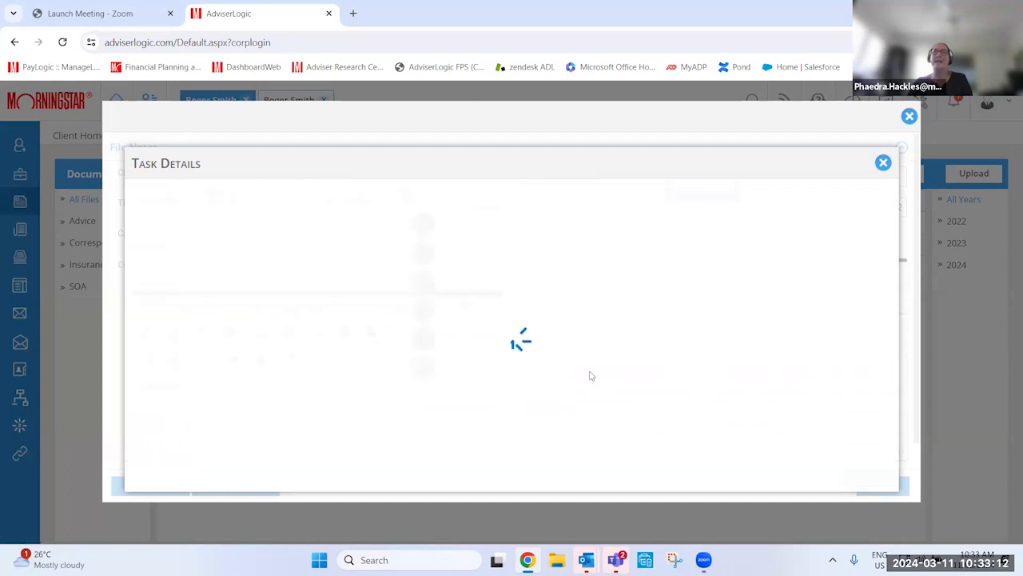
left_click(909, 117)
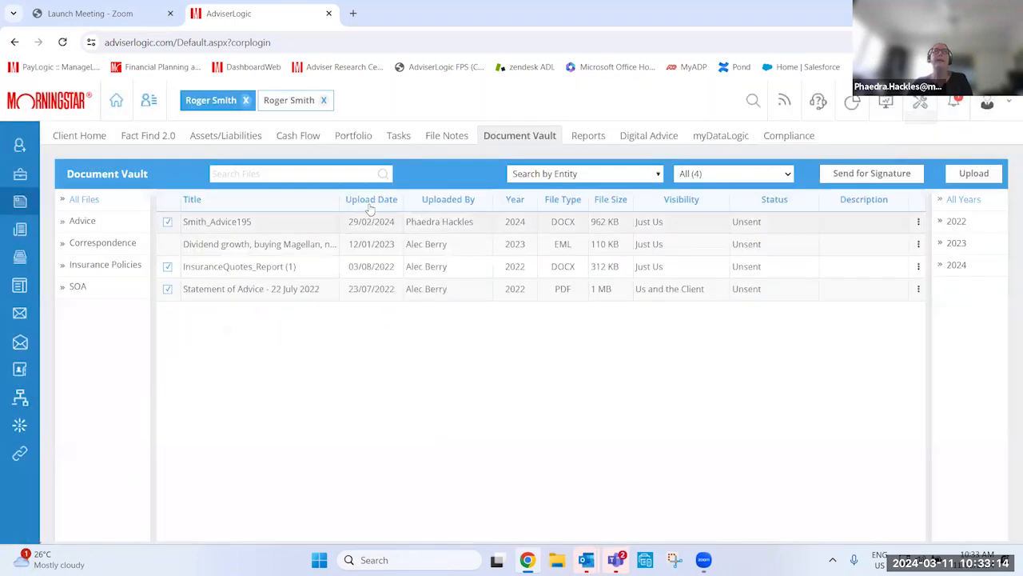
Look for the new task on the adviser home page and the new note in the client's File Notes
left_click(116, 100)
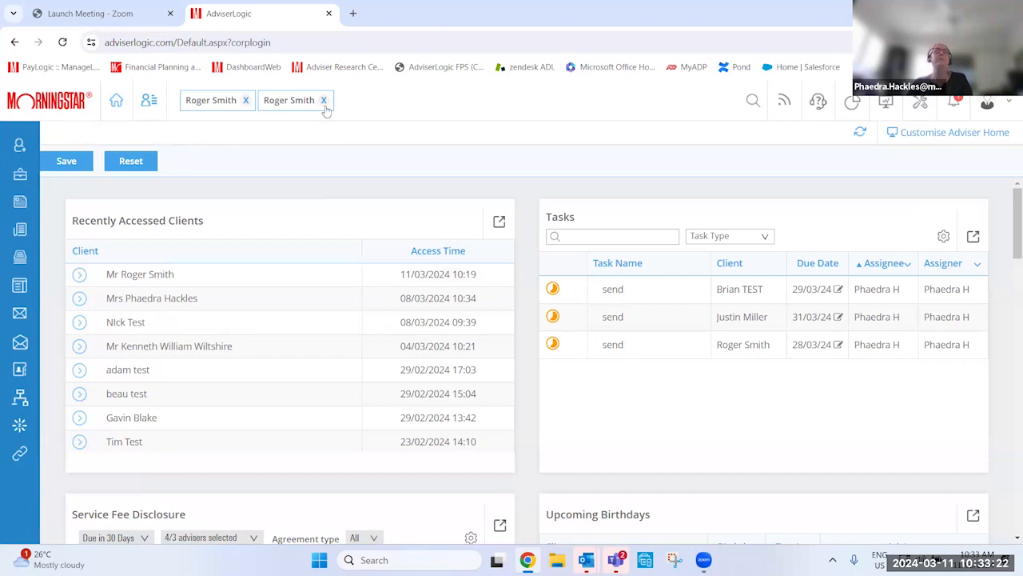
left_click(297, 104)
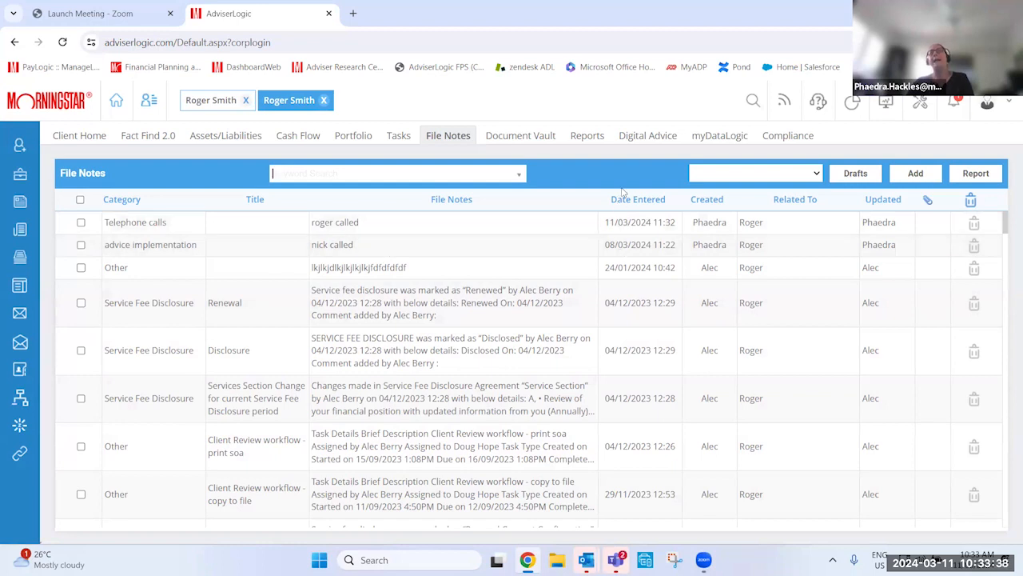
Open the Super Fees comparison from the client's Digital Advice tools
mouse_move(647, 142)
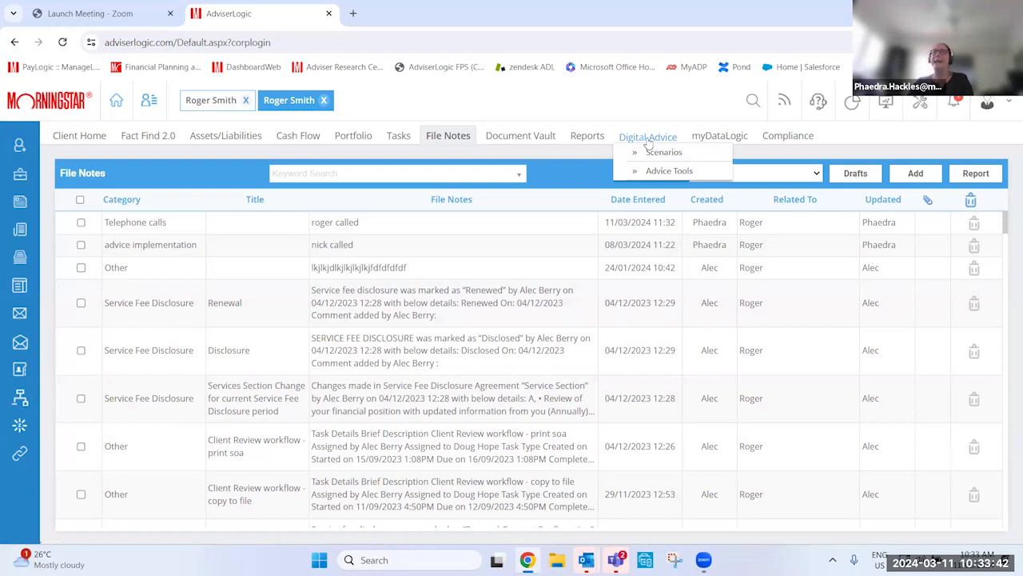
left_click(648, 142)
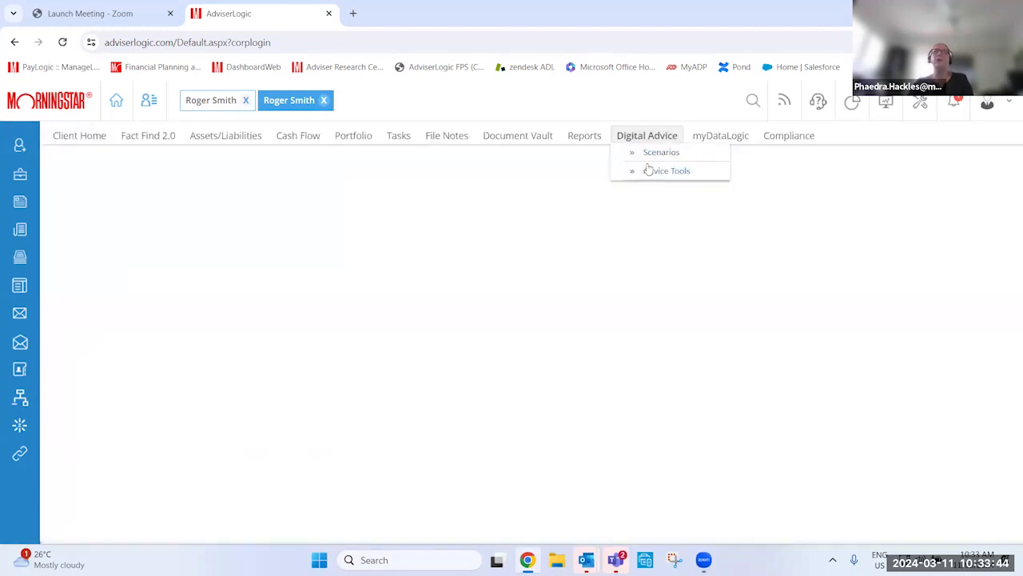
left_click(672, 171)
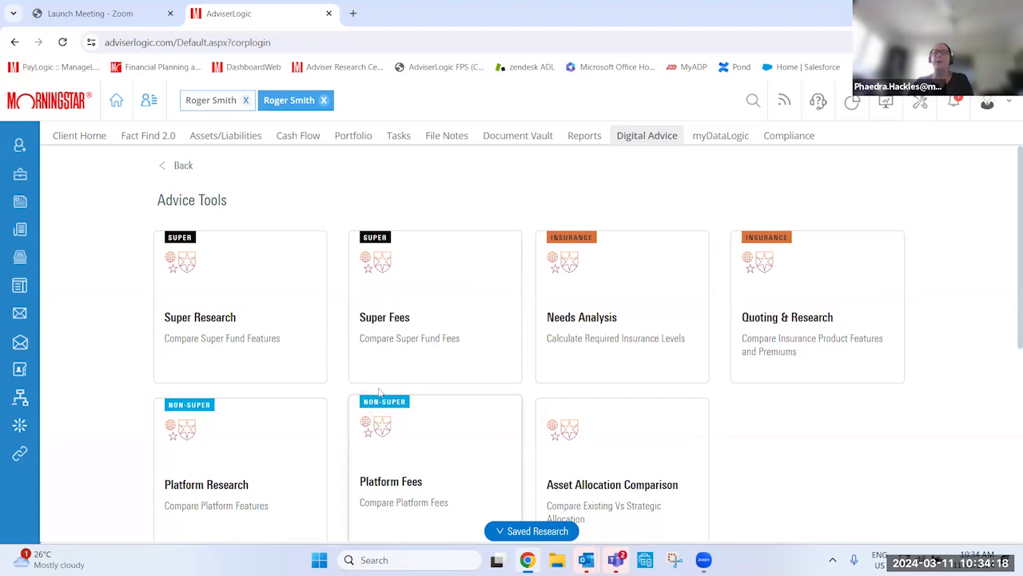
left_click(418, 335)
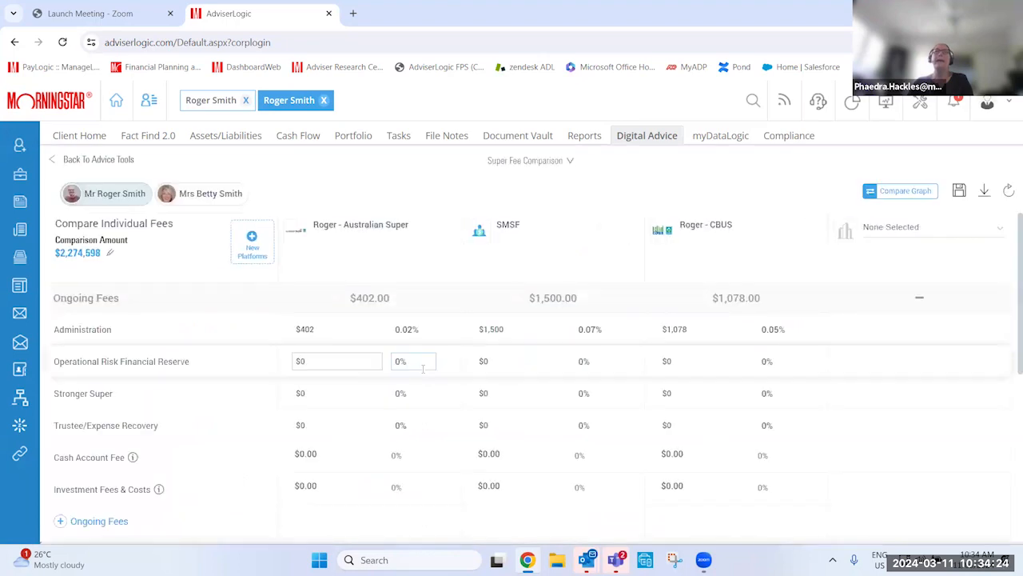
Examine the Super Fee Comparison's funds, additional platform choices and editable comparison amount, leaving the amount as it is
left_click(148, 136)
mouse_move(739, 258)
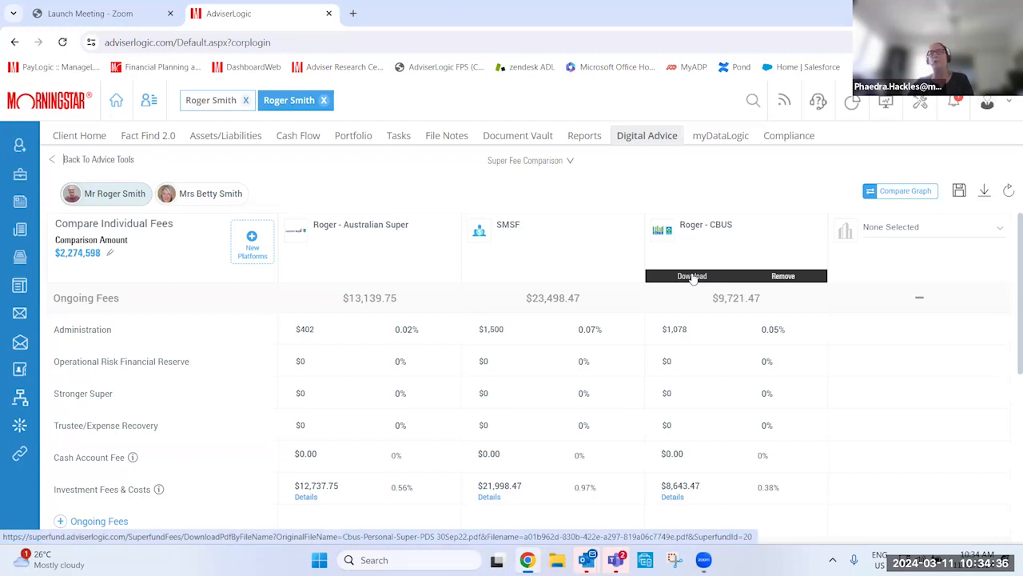
left_click(894, 232)
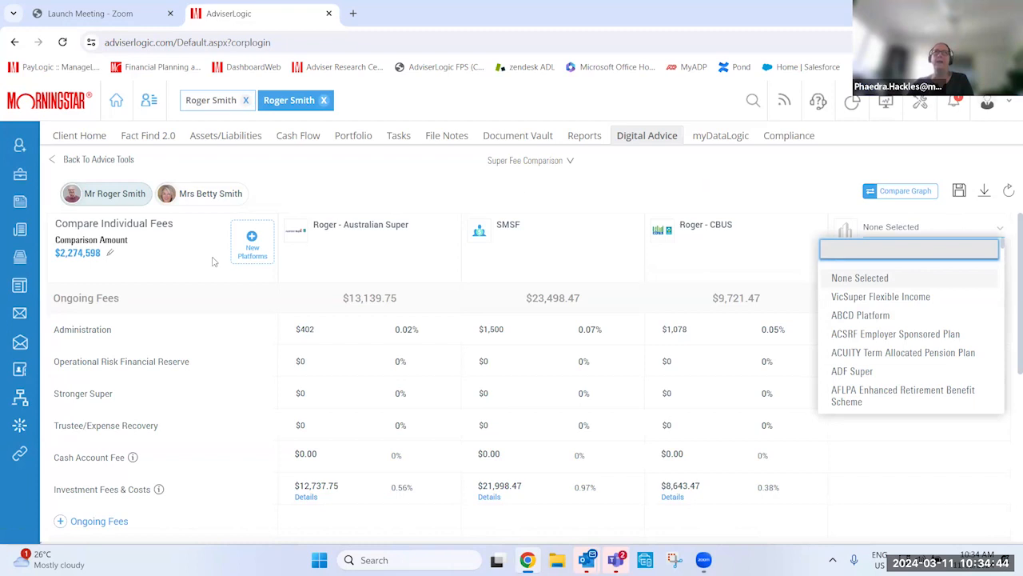
left_click(111, 255)
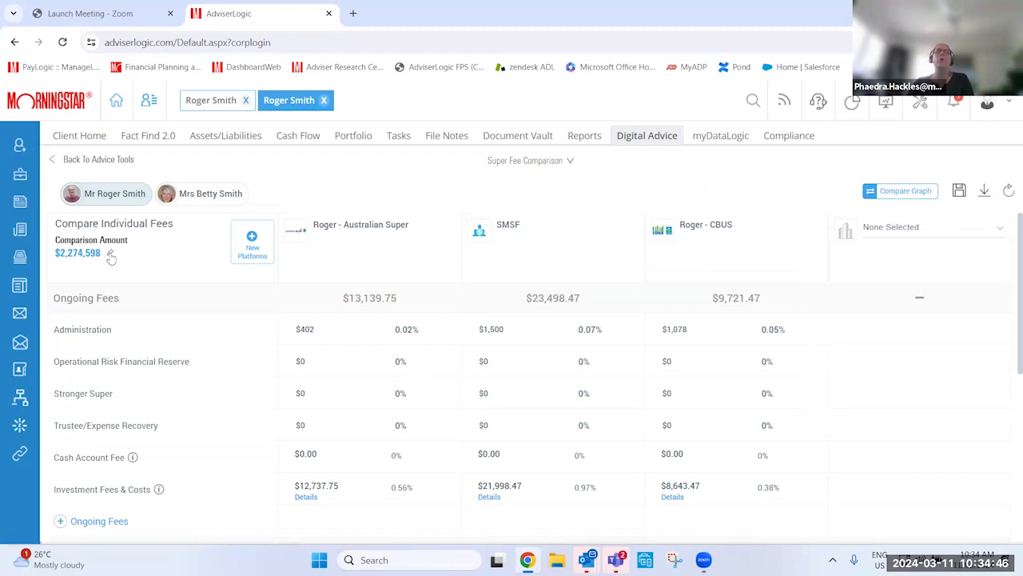
left_click(111, 255)
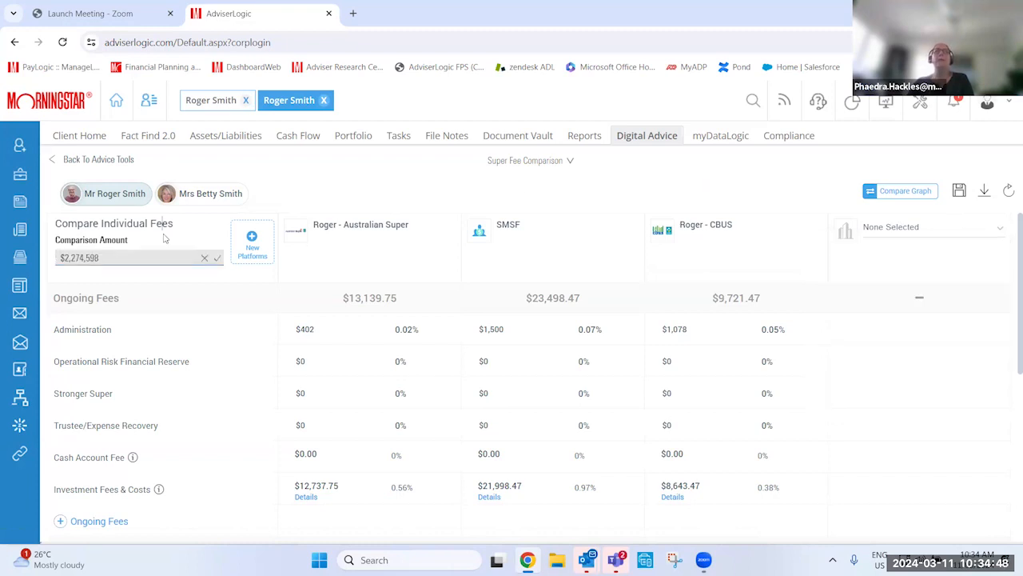
left_click(217, 258)
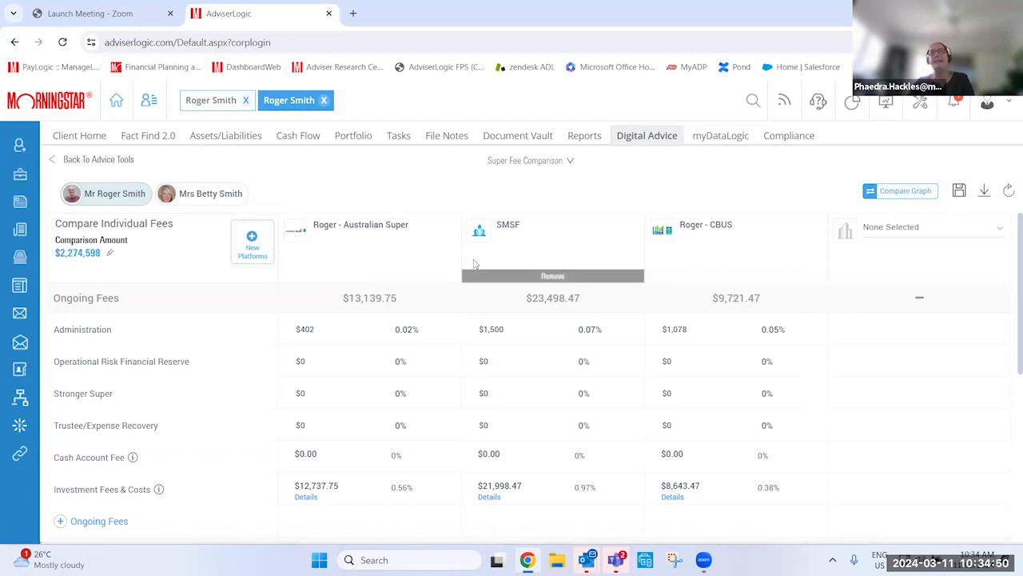
Start a new advice scenario from Digital Advice Scenarios as joint advice of type SoA and proceed to its scope
mouse_move(647, 139)
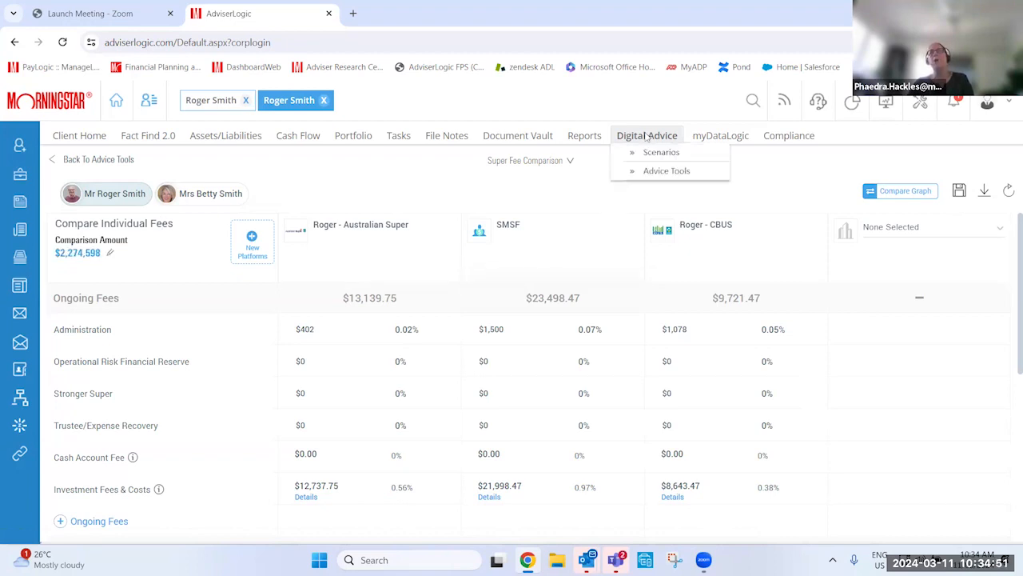
left_click(676, 171)
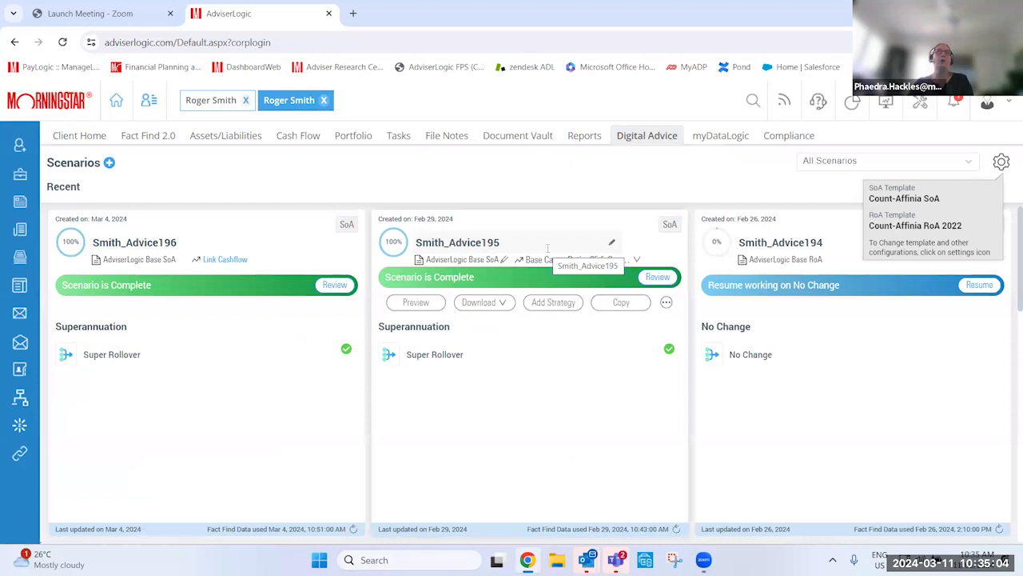
left_click(109, 163)
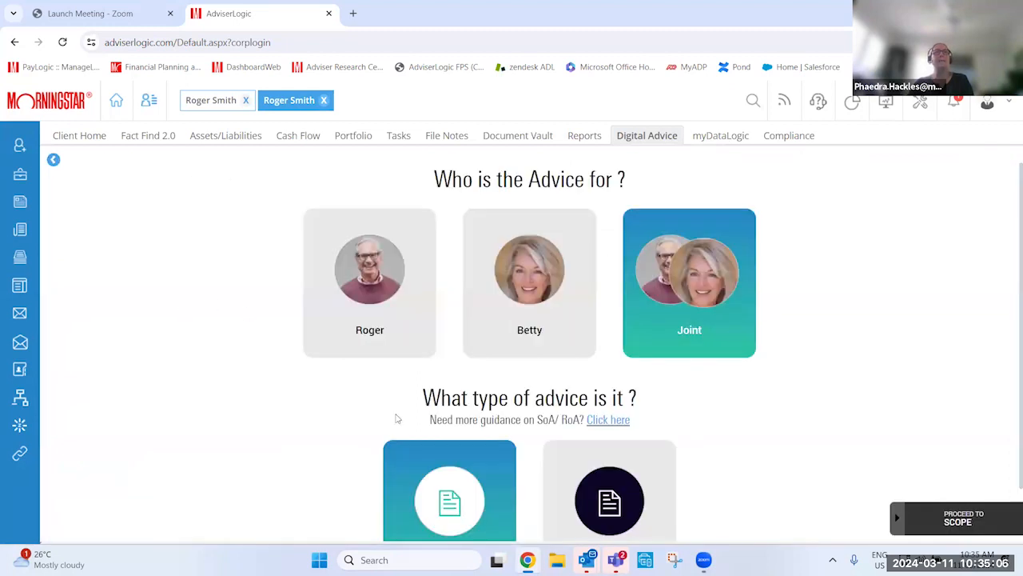
scroll(536, 395, "down", 1)
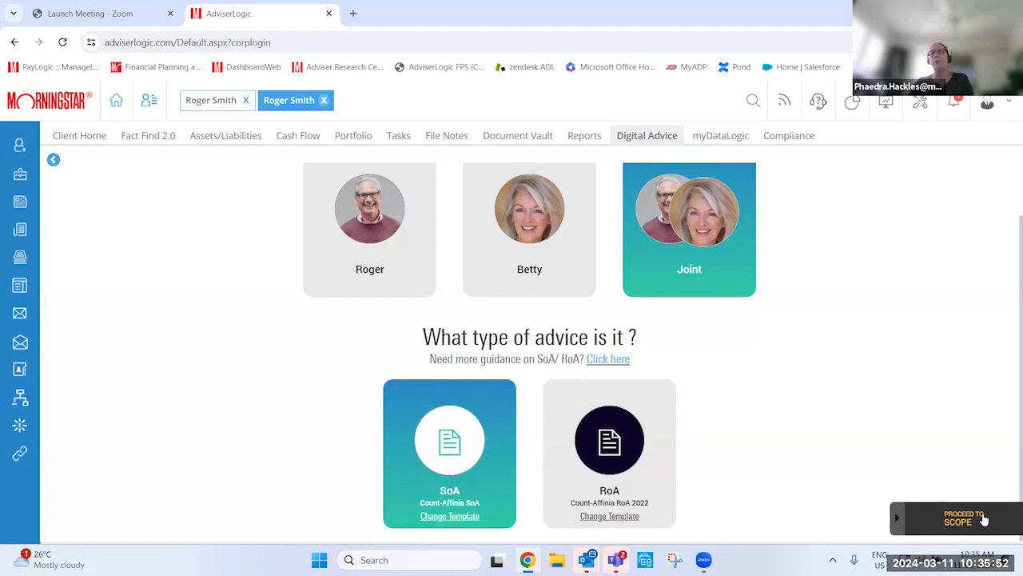
left_click(962, 519)
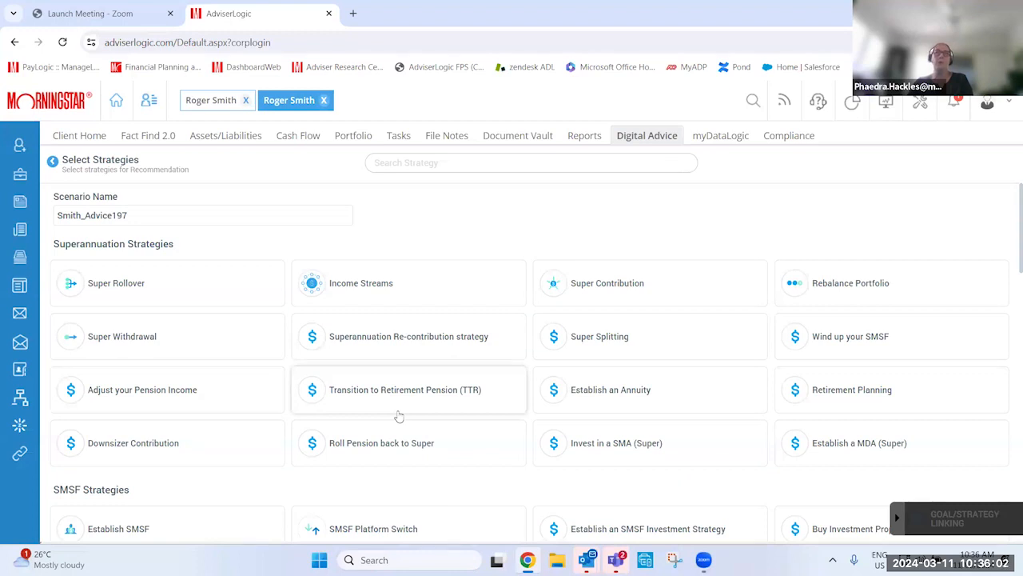
left_click(563, 396)
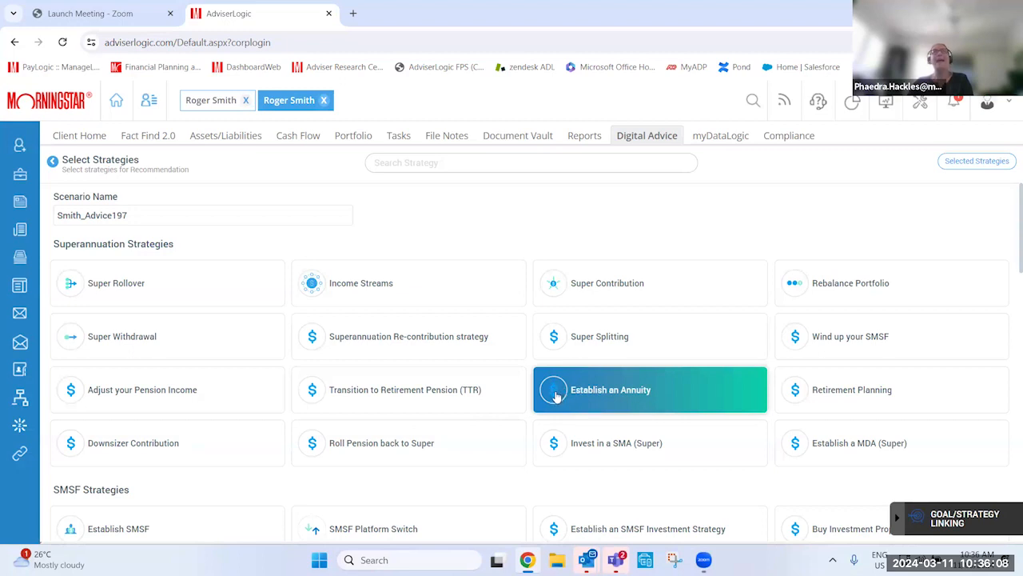
left_click(563, 440)
left_click(563, 440)
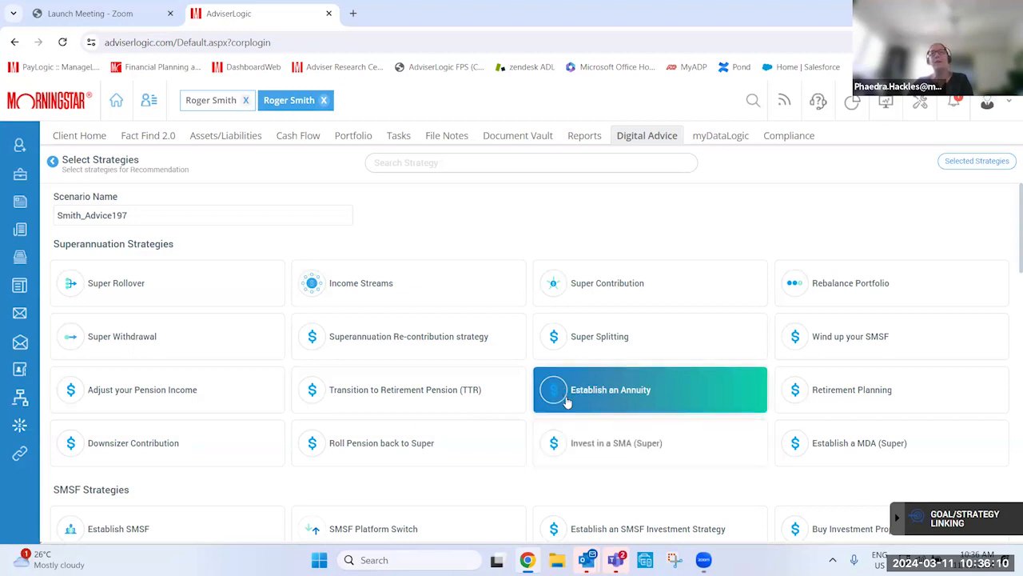
left_click(566, 400)
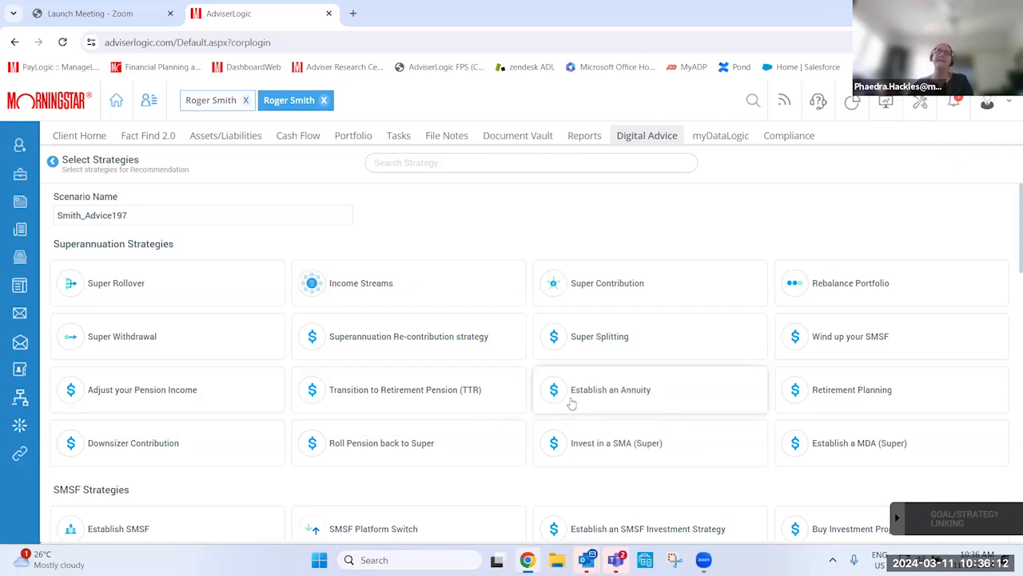
scroll(587, 375, "down", 2)
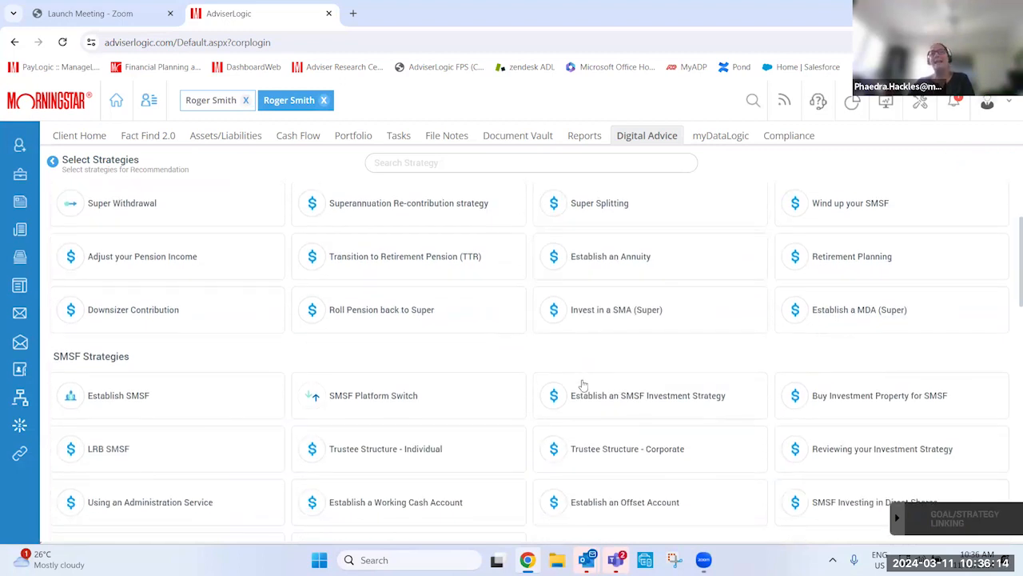
scroll(582, 387, "up", 2)
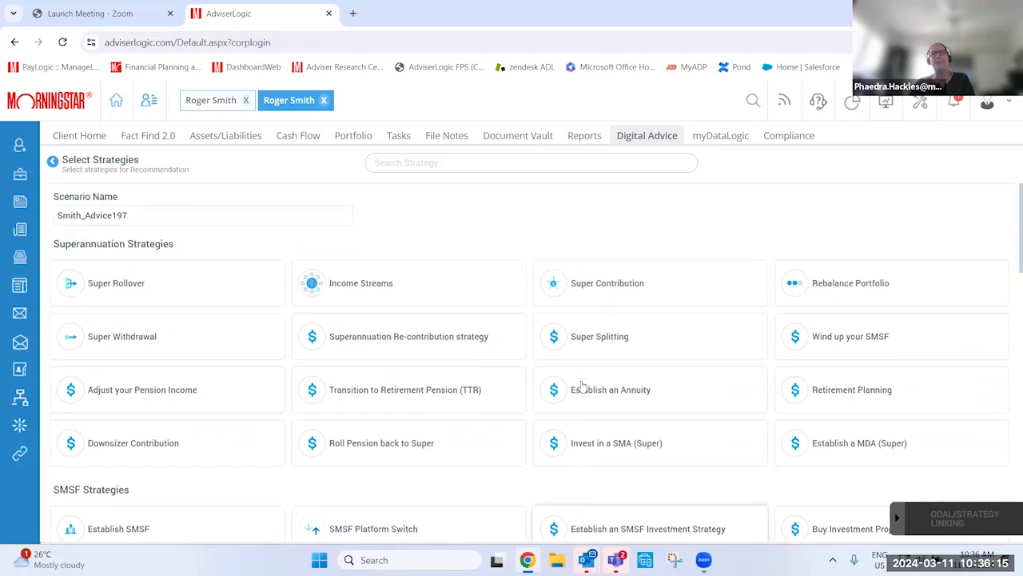
Select the Super Rollover strategy for the new scenario
left_click(193, 298)
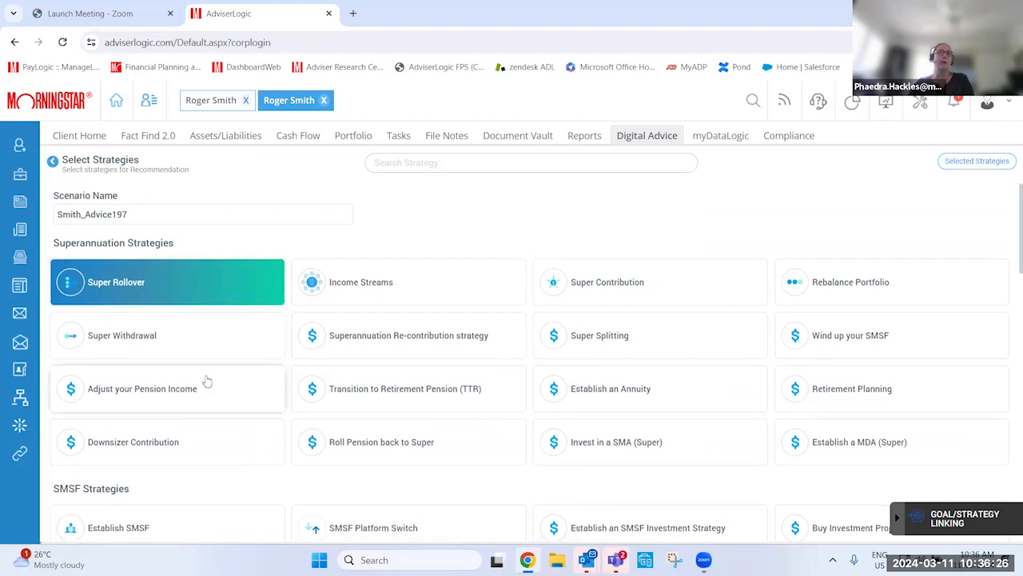
scroll(184, 352, "down", 3)
left_click(166, 326)
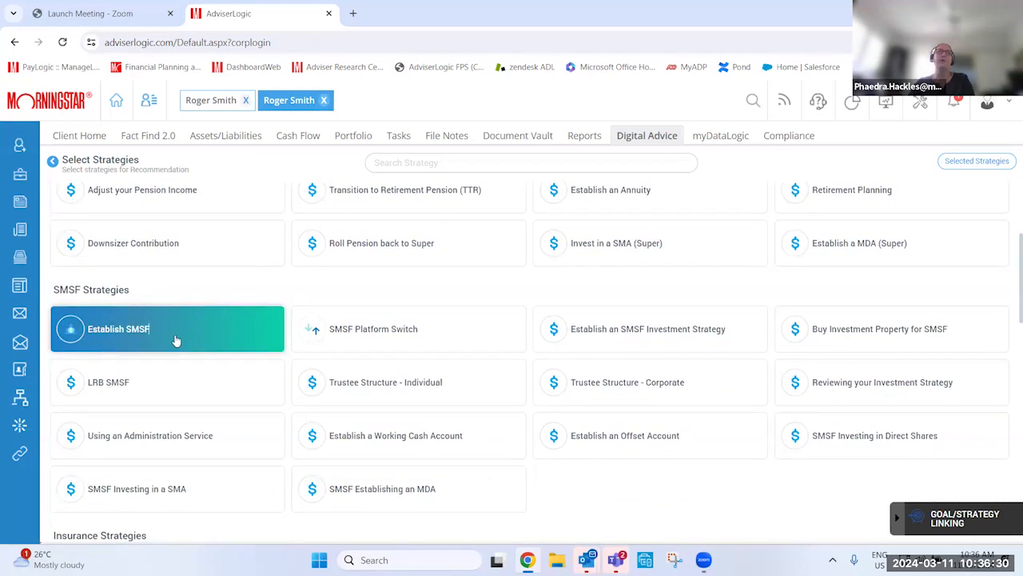
left_click(177, 341)
scroll(185, 389, "down", 3)
left_click(182, 386)
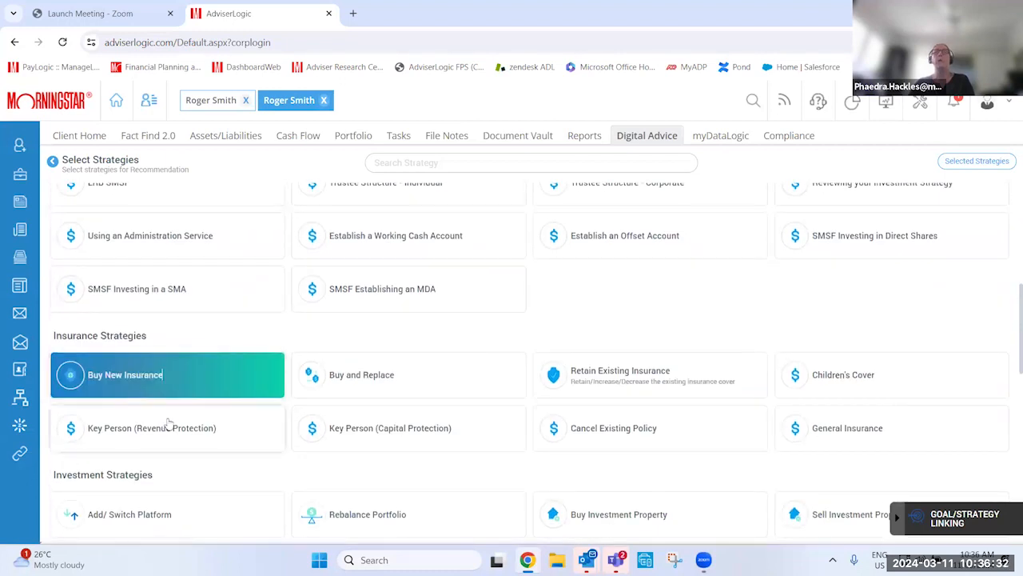
left_click(182, 385)
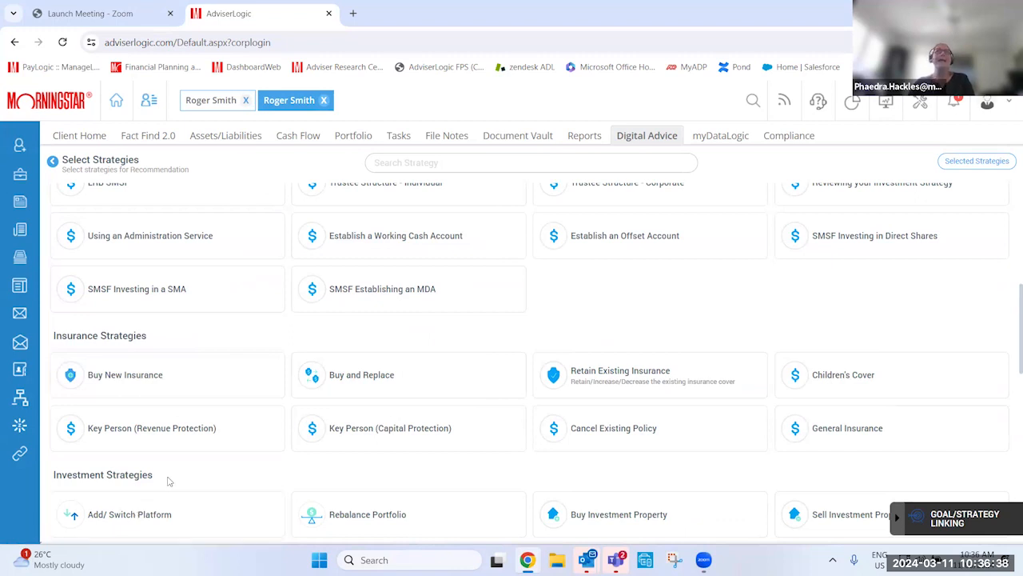
scroll(169, 480, "up", 5)
scroll(168, 481, "up", 1)
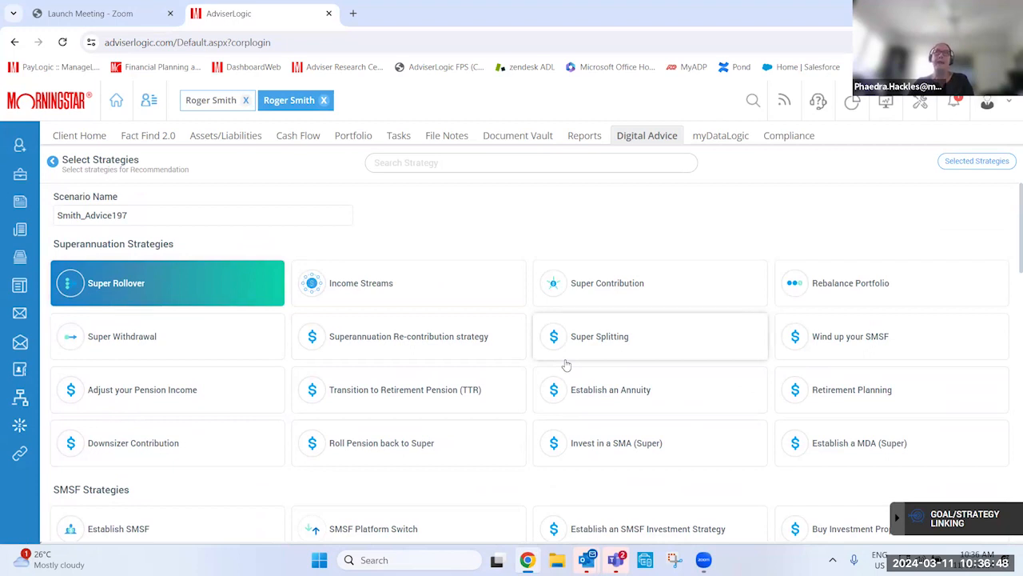
Link the Super Rollover strategy to both the retirement lifestyle costs goal and the holidays goal, and proceed to the rollover
left_click(902, 530)
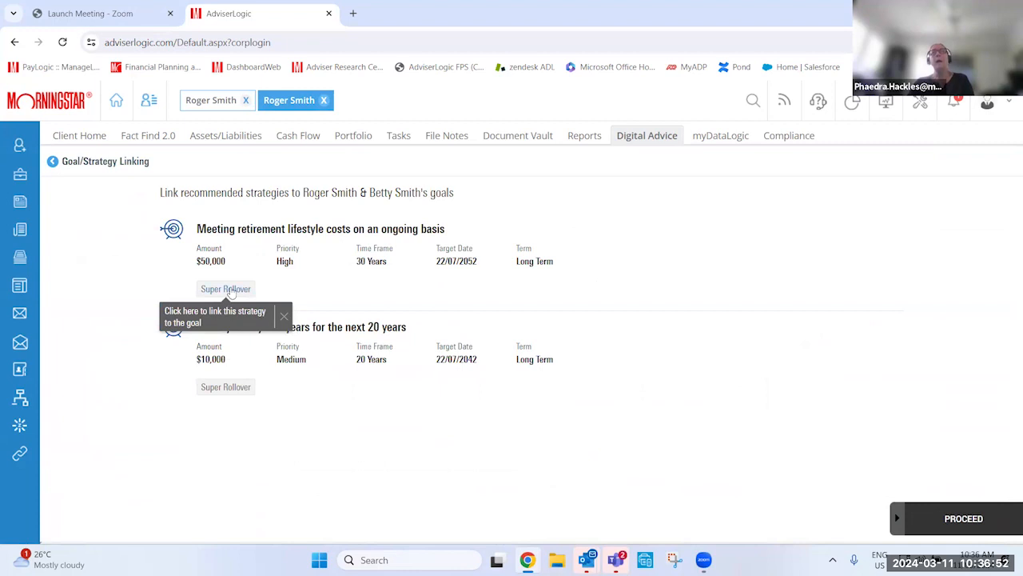
left_click(229, 290)
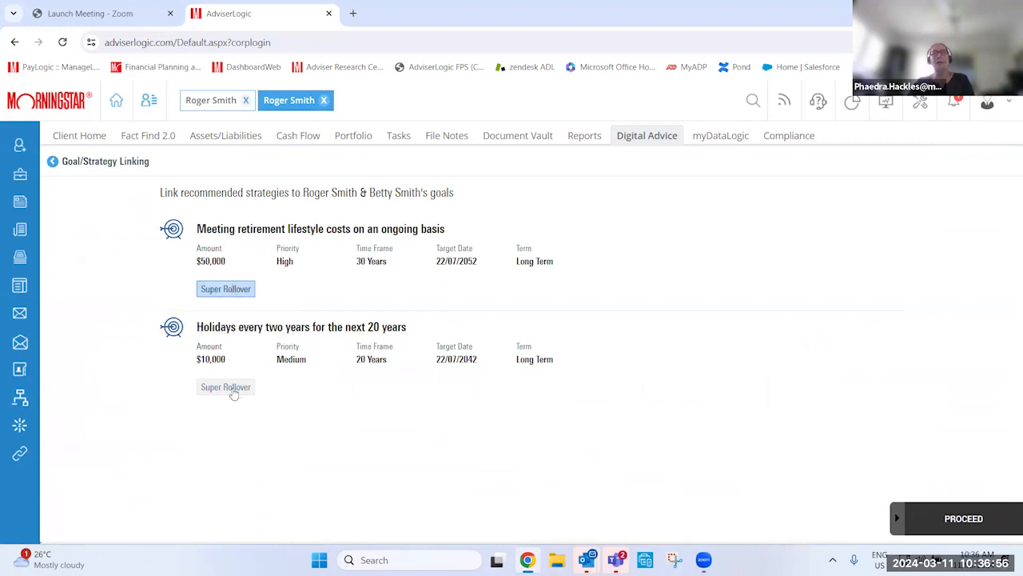
left_click(233, 392)
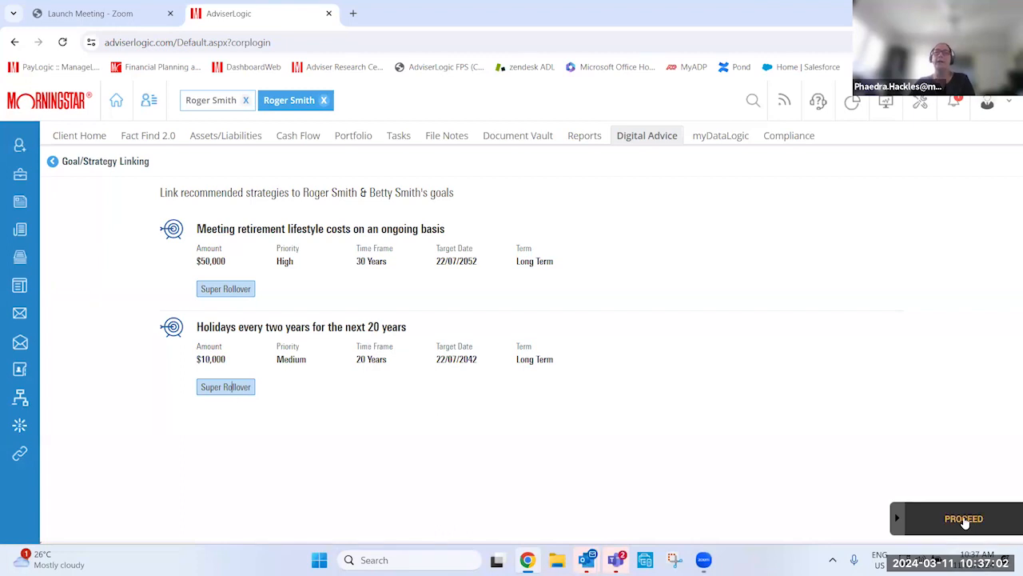
left_click(963, 518)
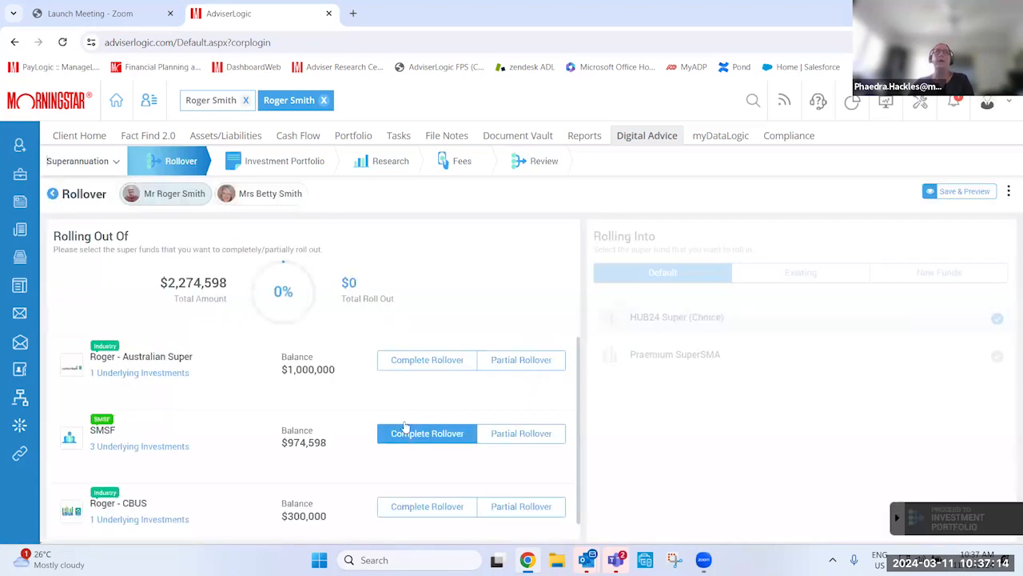
Set a complete rollover out of the first client's Australian Super, SMSF and CBUS funds
left_click(420, 360)
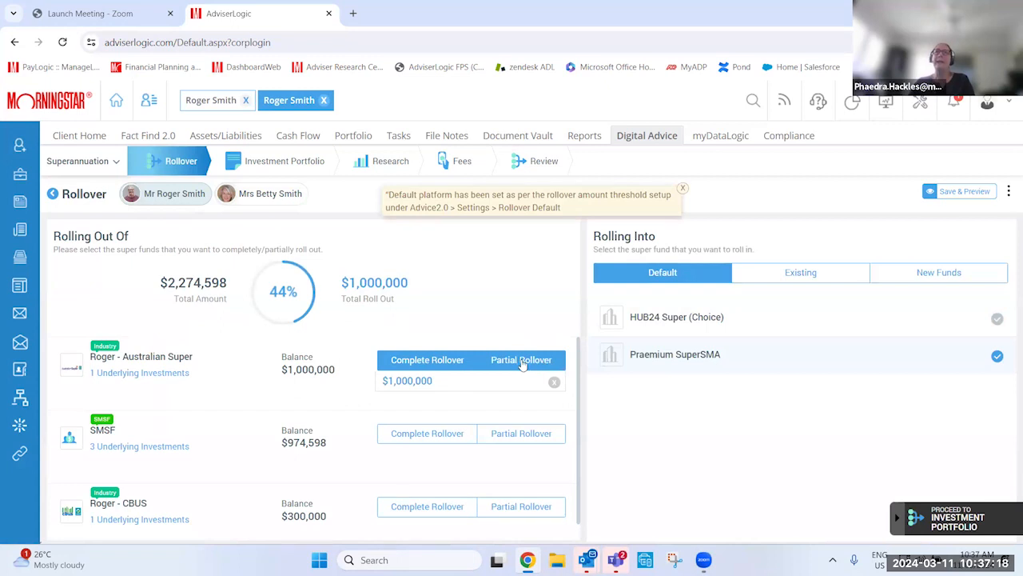
left_click(432, 436)
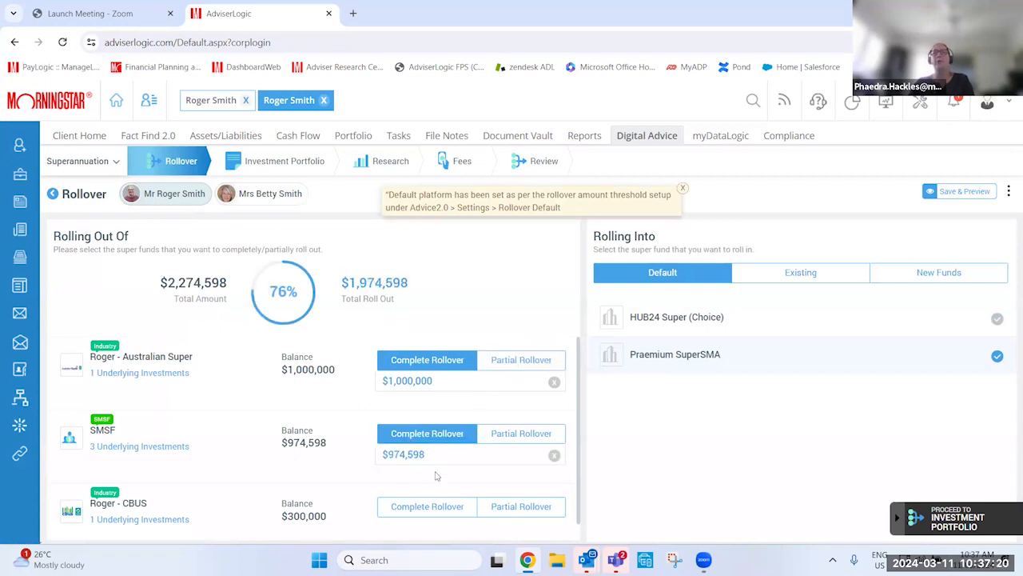
left_click(436, 508)
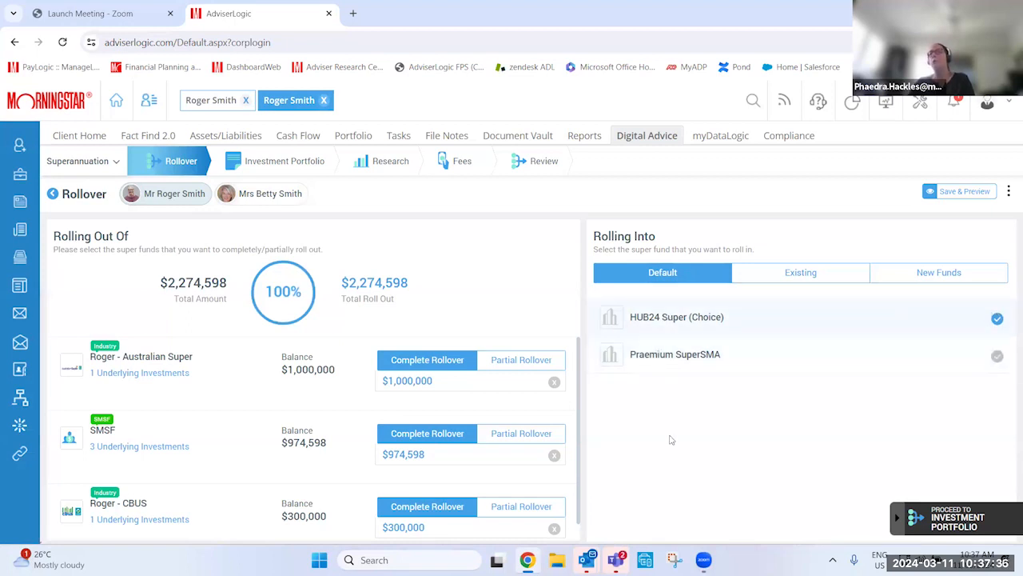
Search the new rollover destination funds for "netw" and return to the default funds
left_click(921, 281)
left_click(680, 302)
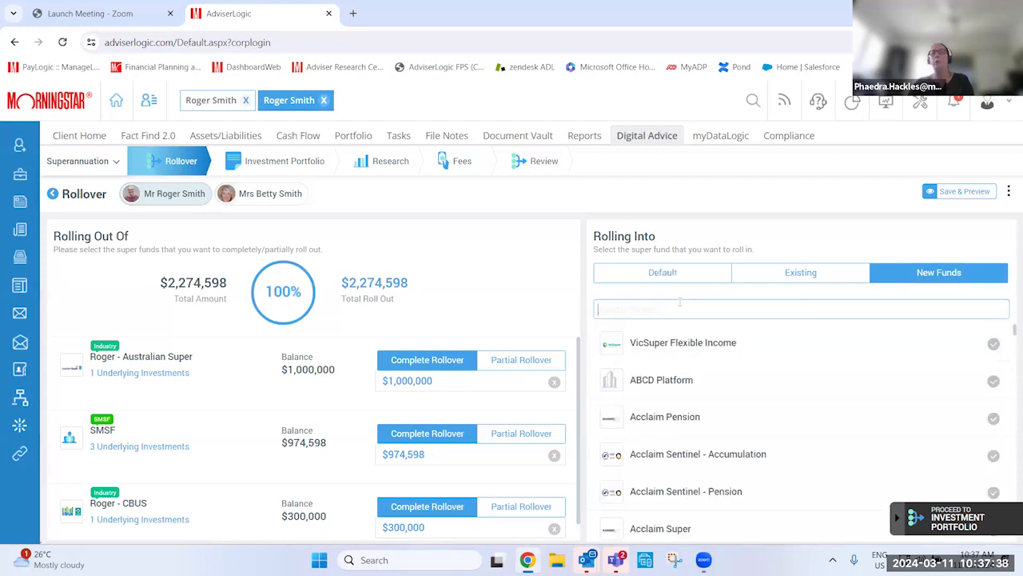
type("netw")
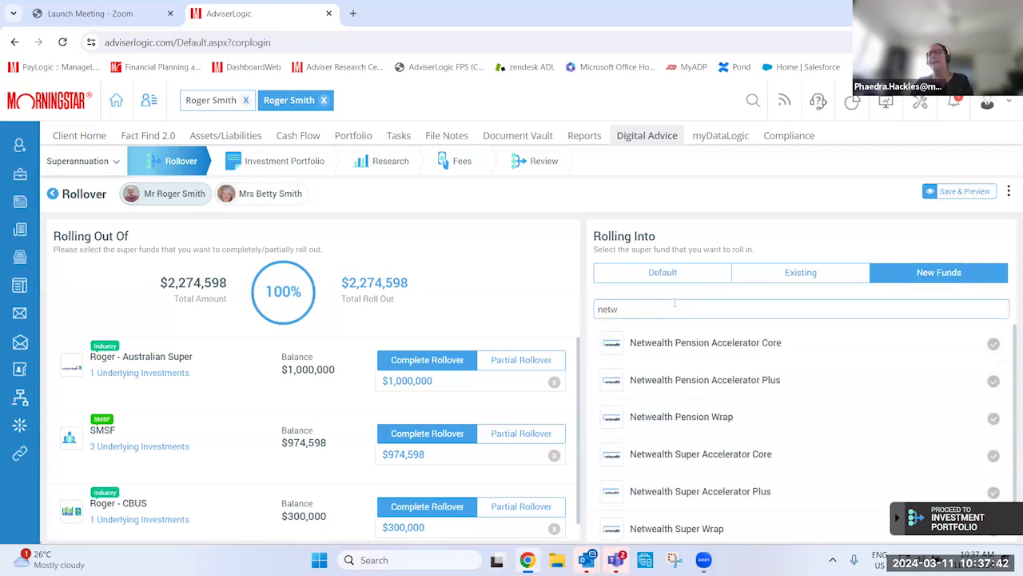
left_click(684, 277)
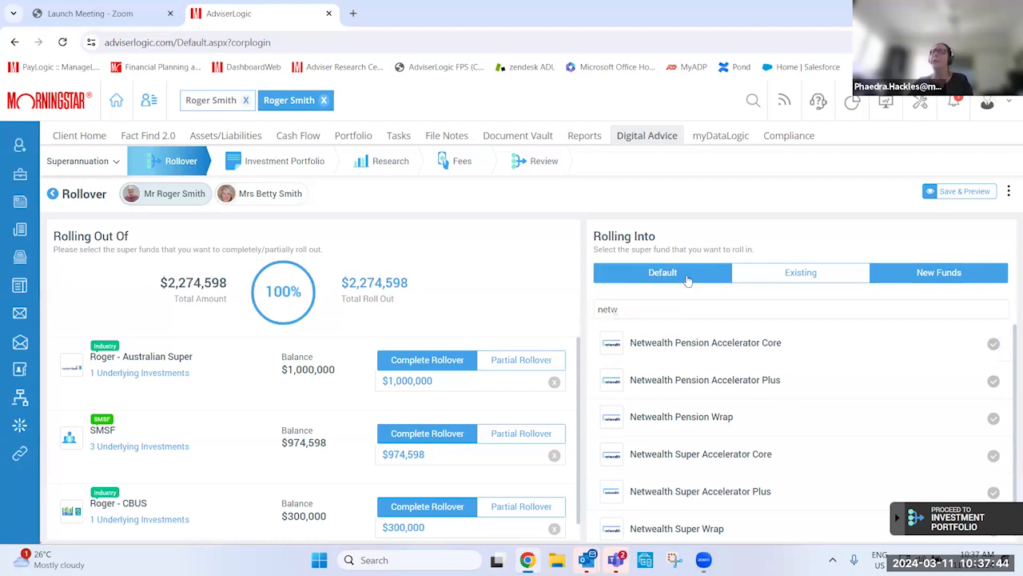
Proceed to the investment portfolio, apply the camerons portfolio model to HUB24 Super (Choice) and save it
left_click(960, 524)
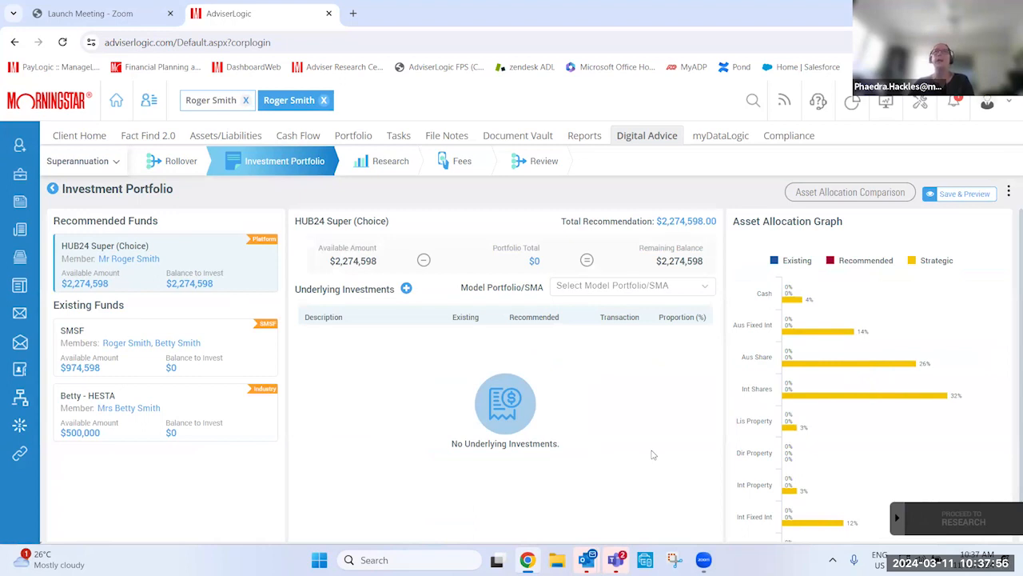
left_click(682, 296)
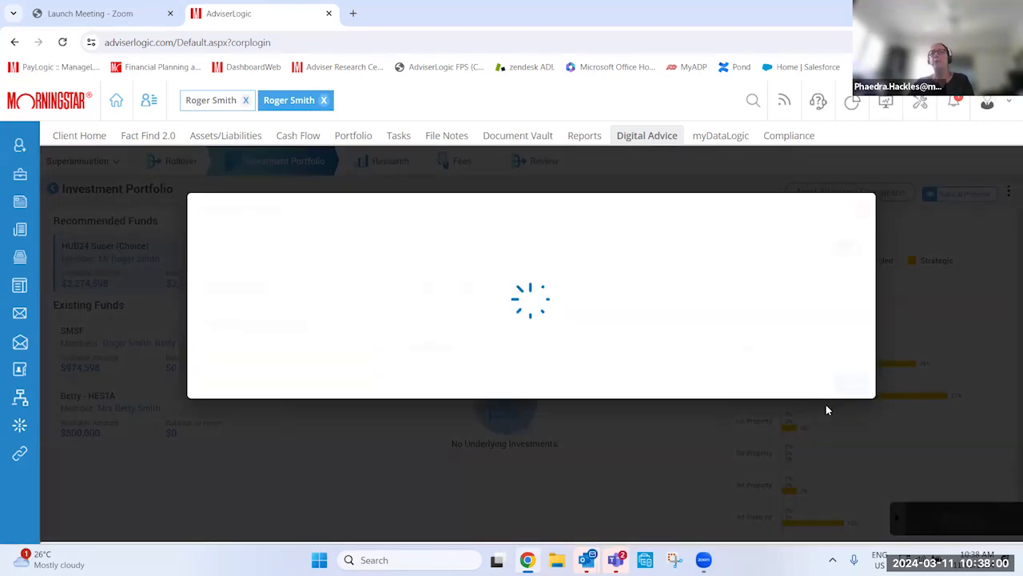
left_click(841, 516)
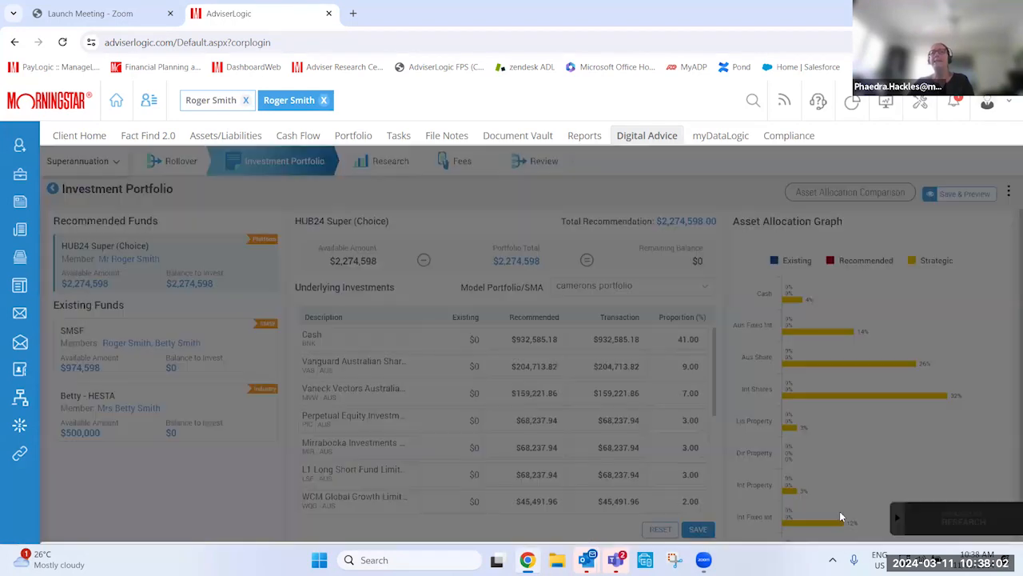
left_click(698, 530)
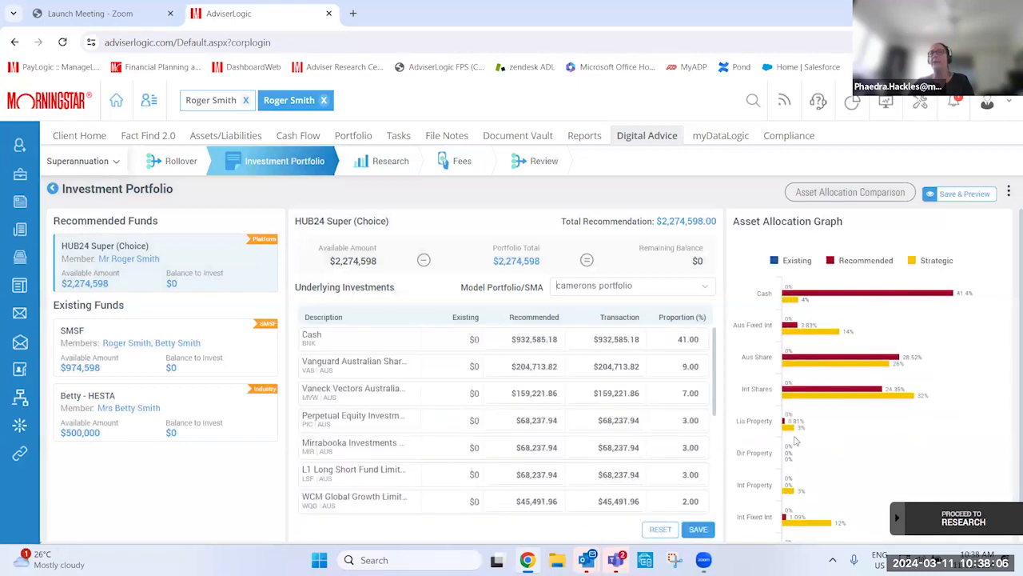
left_click(659, 339)
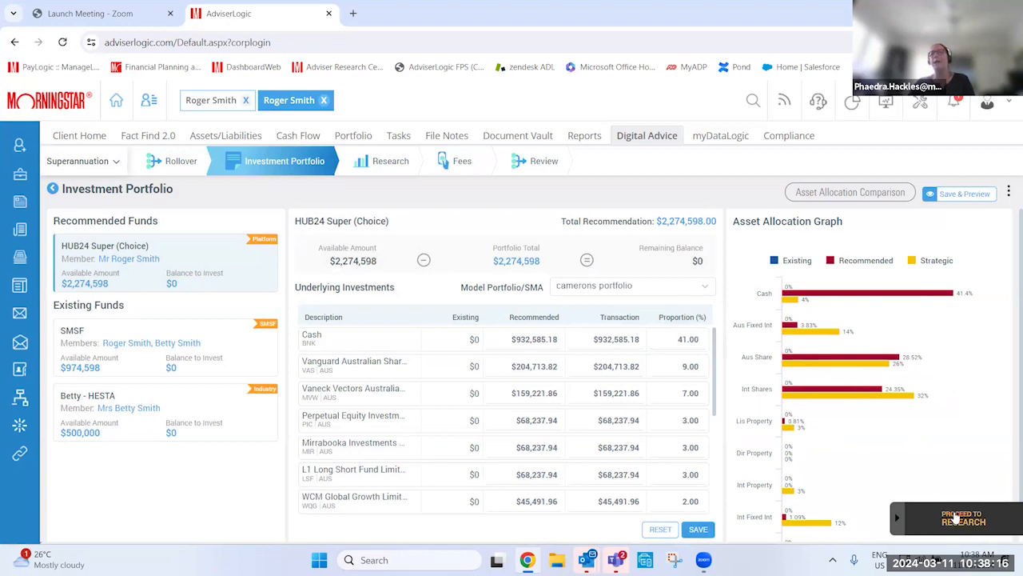
Proceed through the research to the fees and compare all superfunds individually for the first client
left_click(957, 518)
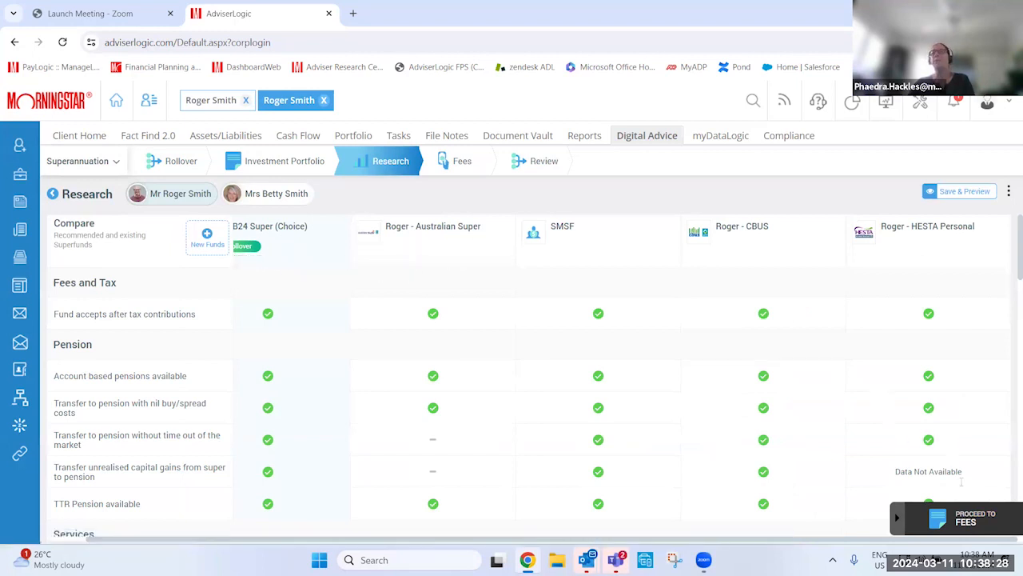
left_click(975, 520)
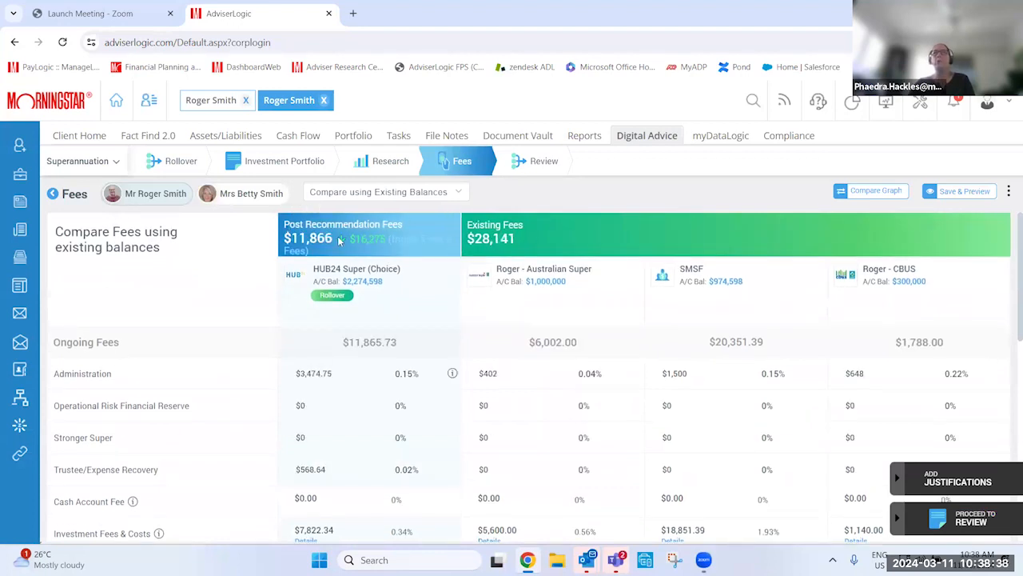
left_click(376, 192)
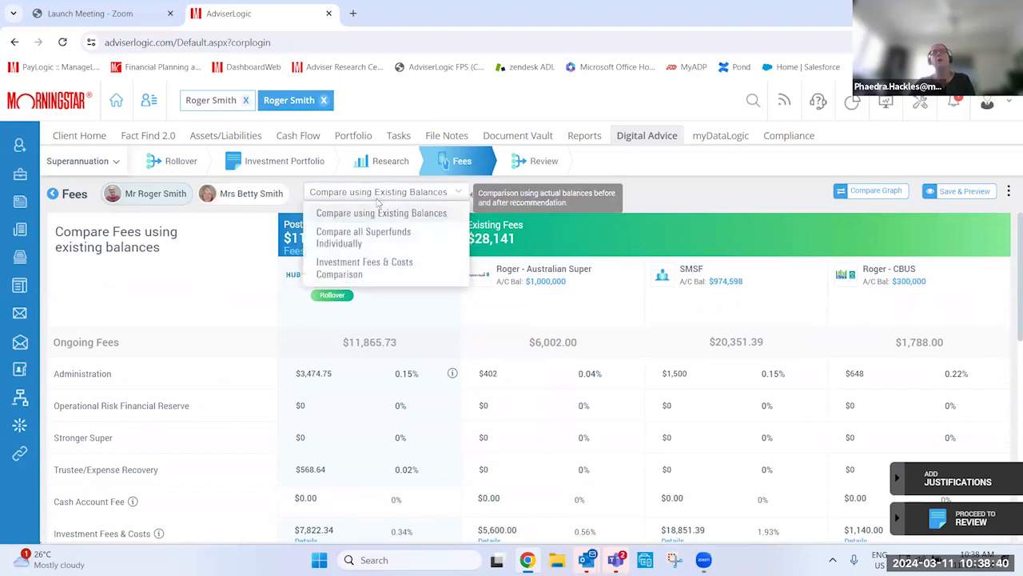
left_click(361, 234)
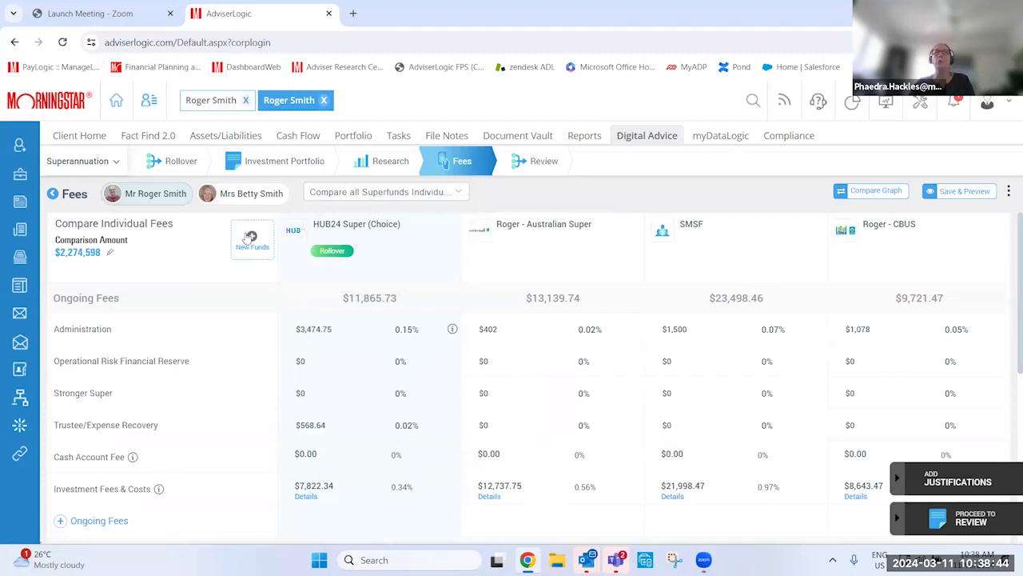
Add a new fund column to the individual fee comparison and view its list of available funds without selecting one
left_click(250, 239)
left_click(928, 228)
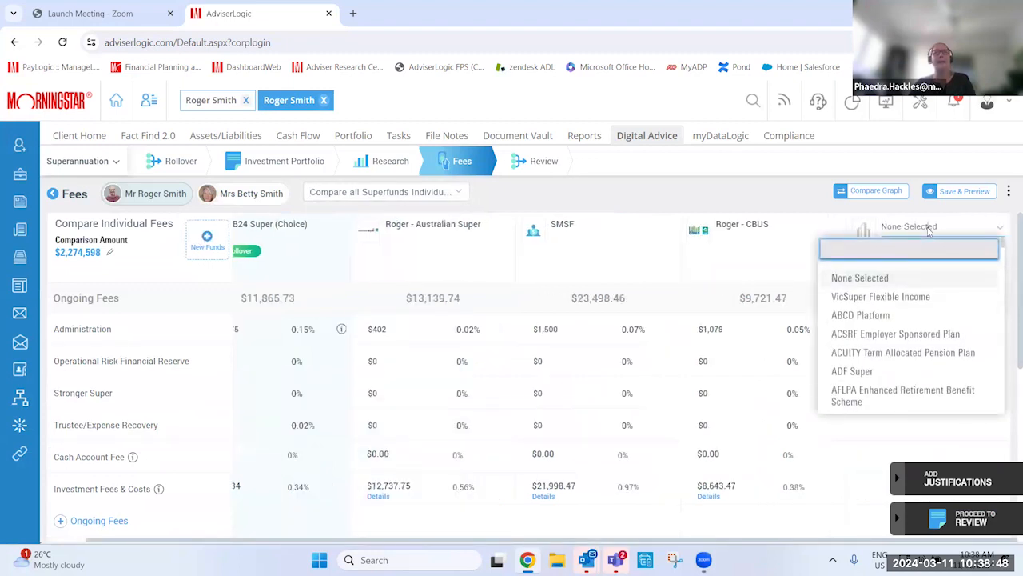
left_click(929, 230)
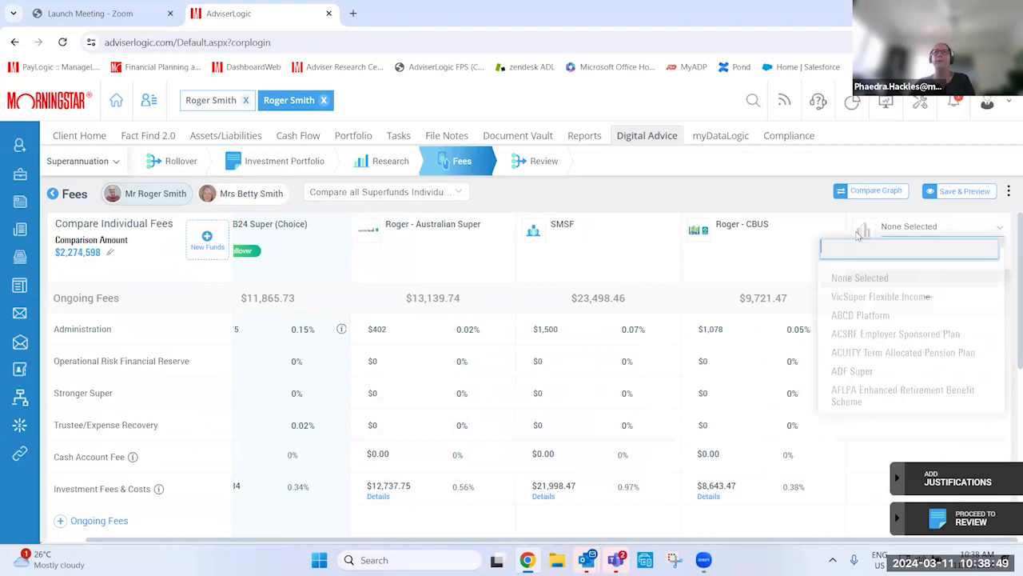
Save and preview the SoA, change the Super Comparison heading to "Superannuation - test" and save the edit
left_click(958, 192)
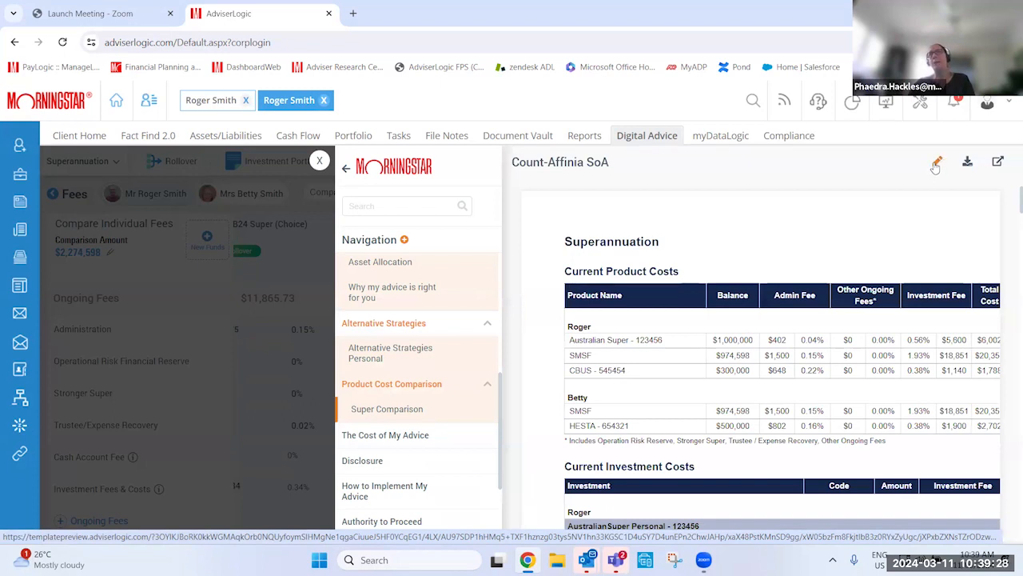
left_click(938, 164)
left_click(689, 293)
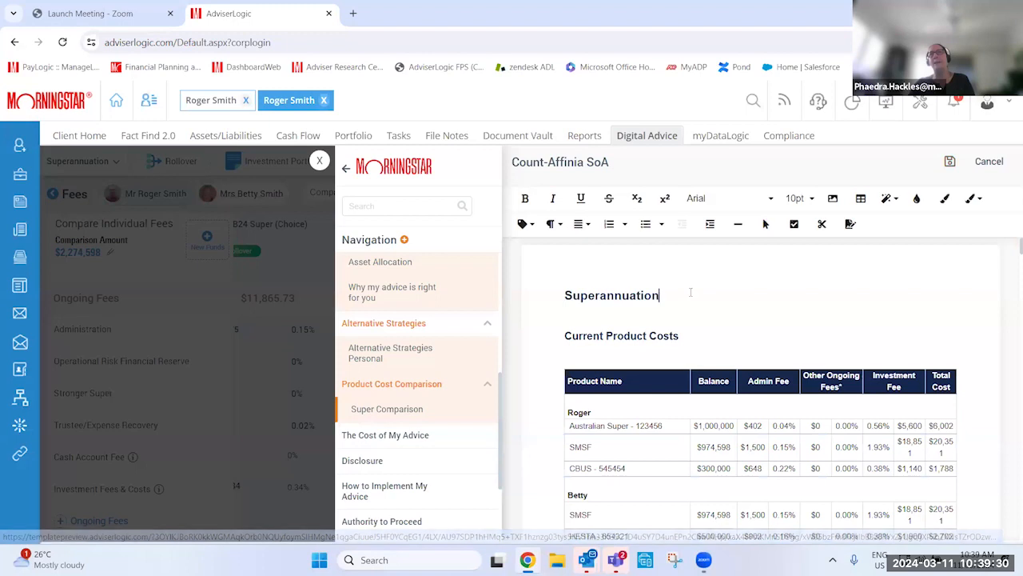
type("- test")
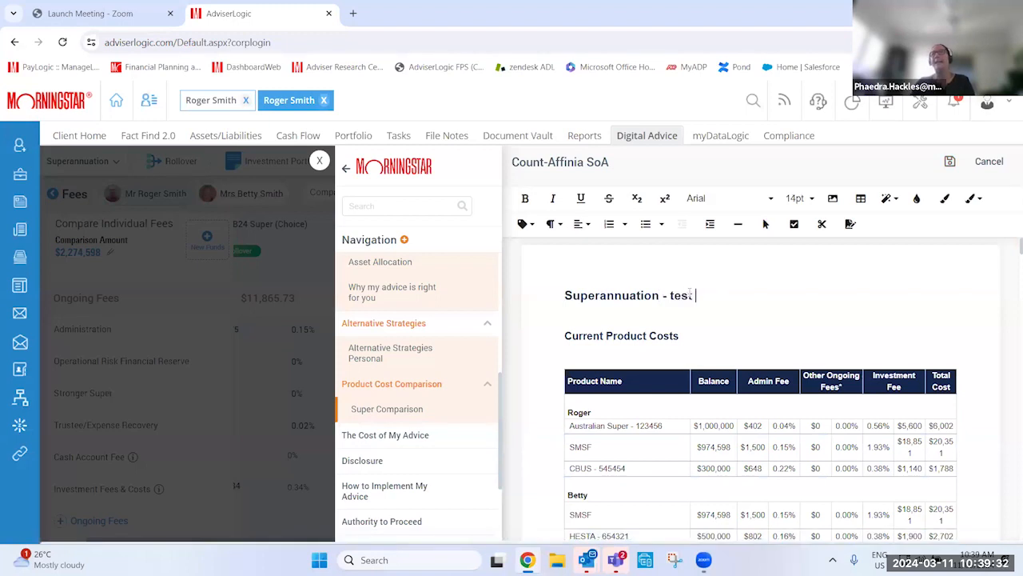
left_click(950, 162)
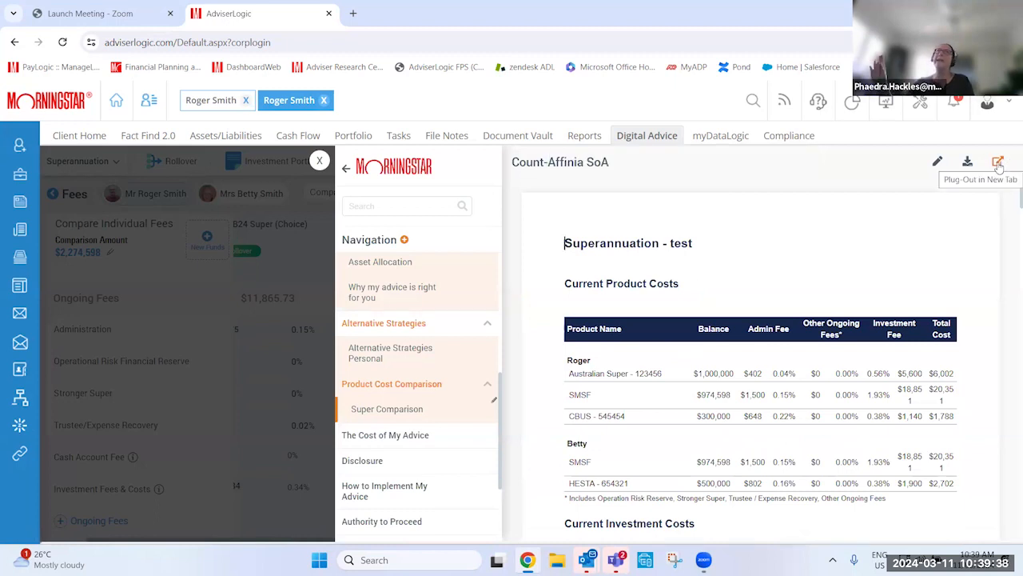
Review the SoA's Super Comparison section, from current and proposed product costs to the Like for Like Comparison
scroll(894, 298, "down", 5)
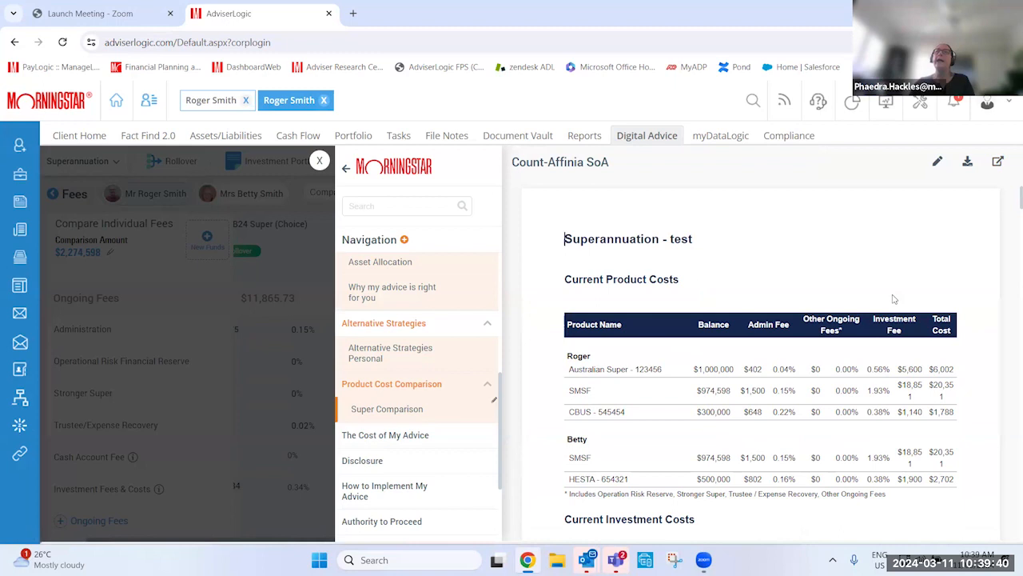
scroll(893, 297, "down", 6)
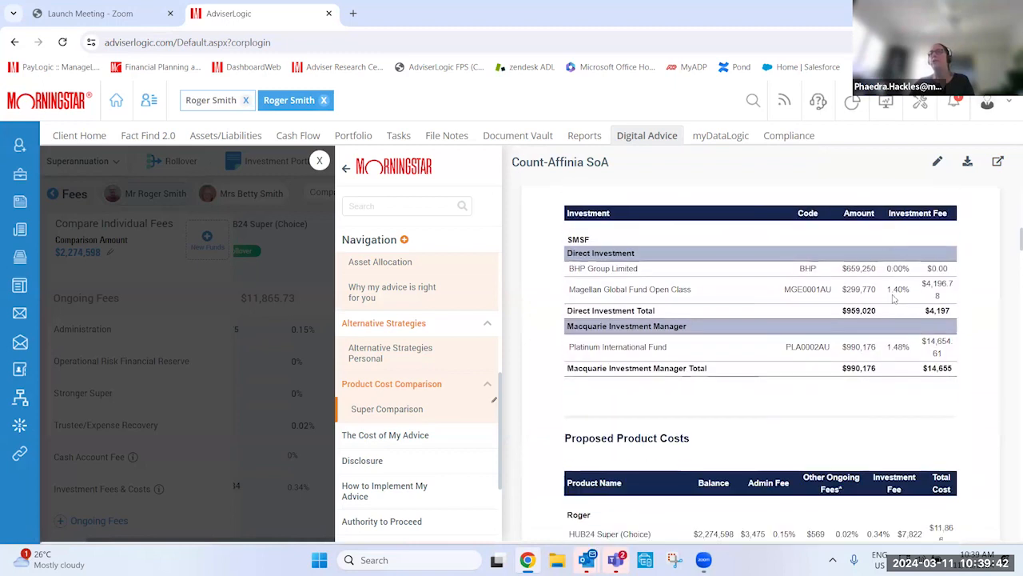
scroll(894, 297, "down", 8)
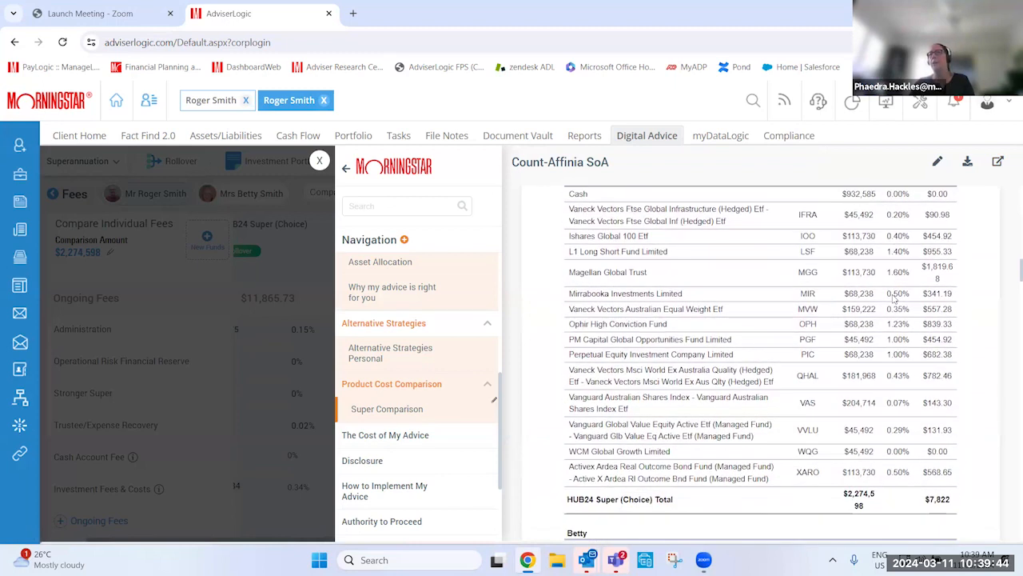
scroll(894, 298, "down", 8)
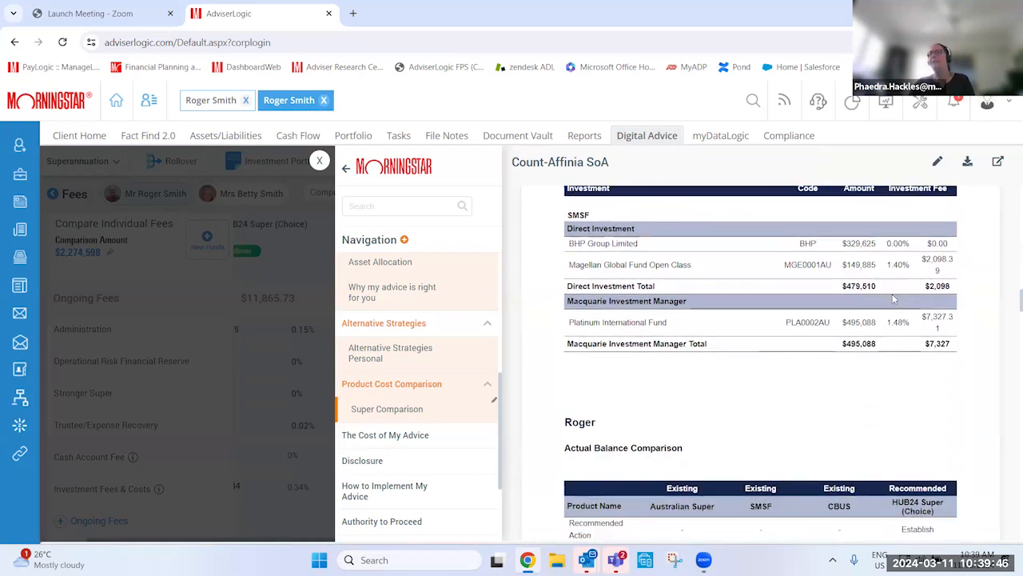
scroll(893, 297, "down", 6)
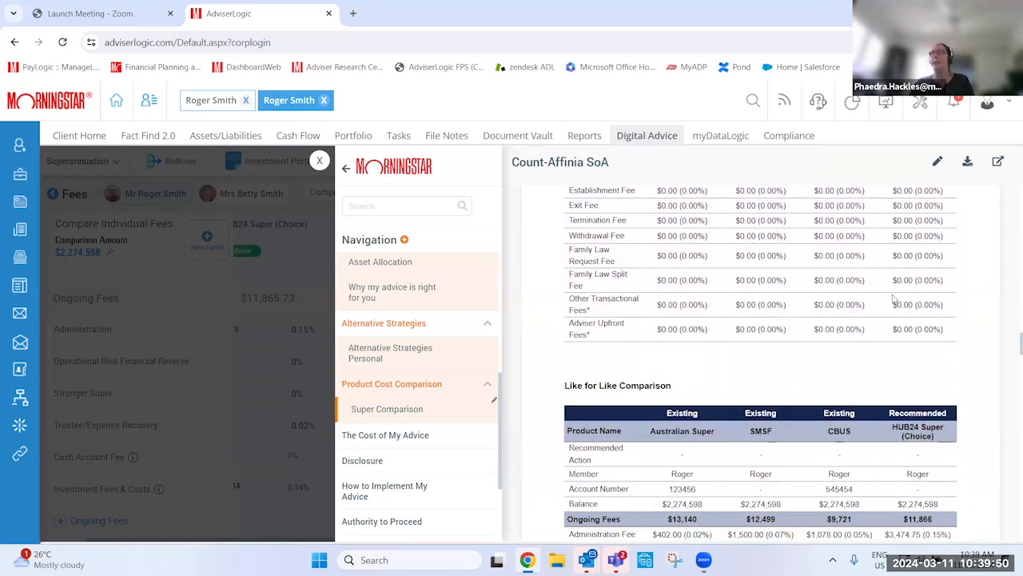
scroll(892, 298, "down", 2)
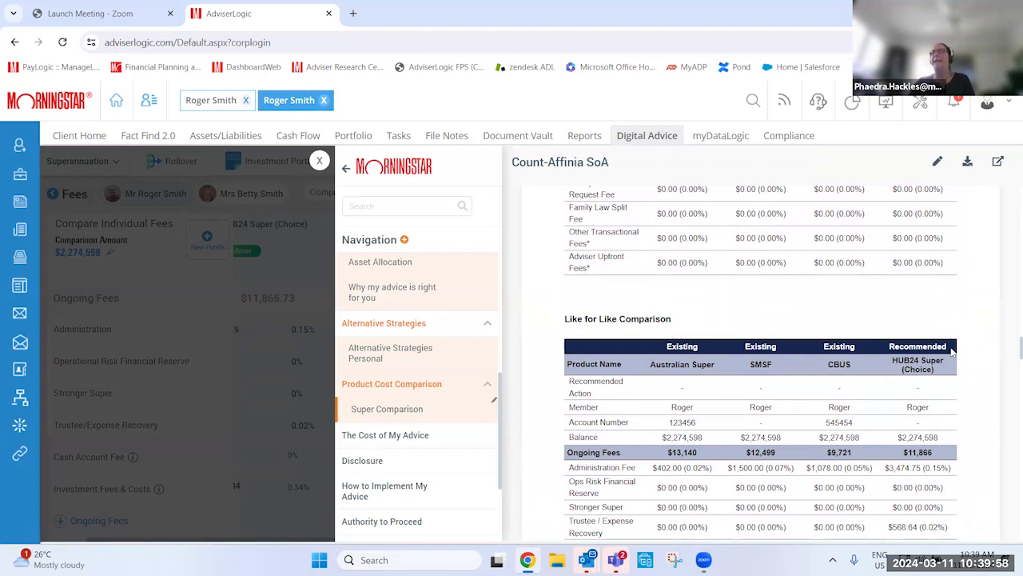
scroll(416, 443, "up", 5)
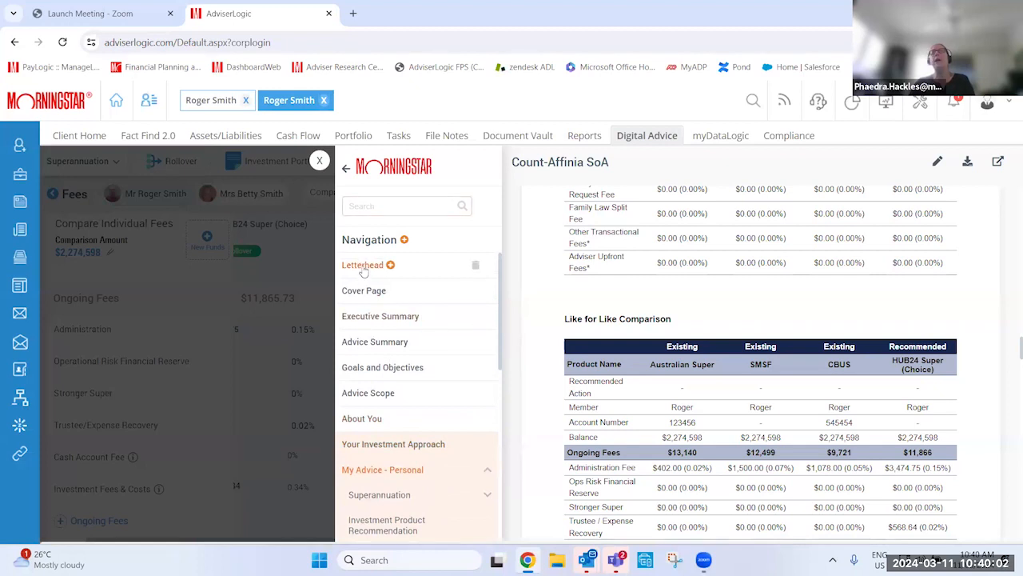
Examine the SoA's Letterhead and About You sections, including cashflow and tax tables, and close the preview
left_click(363, 269)
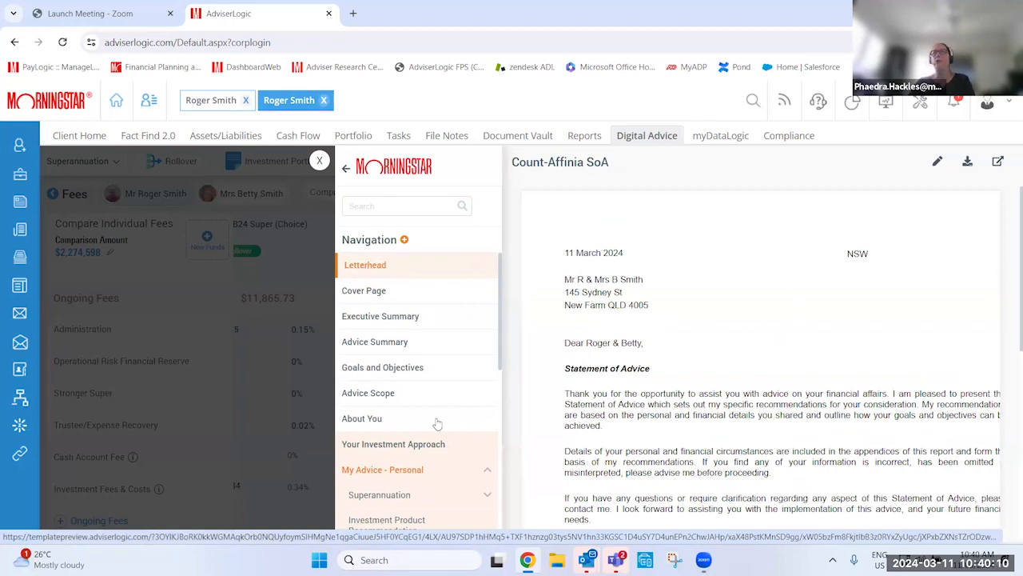
left_click(366, 420)
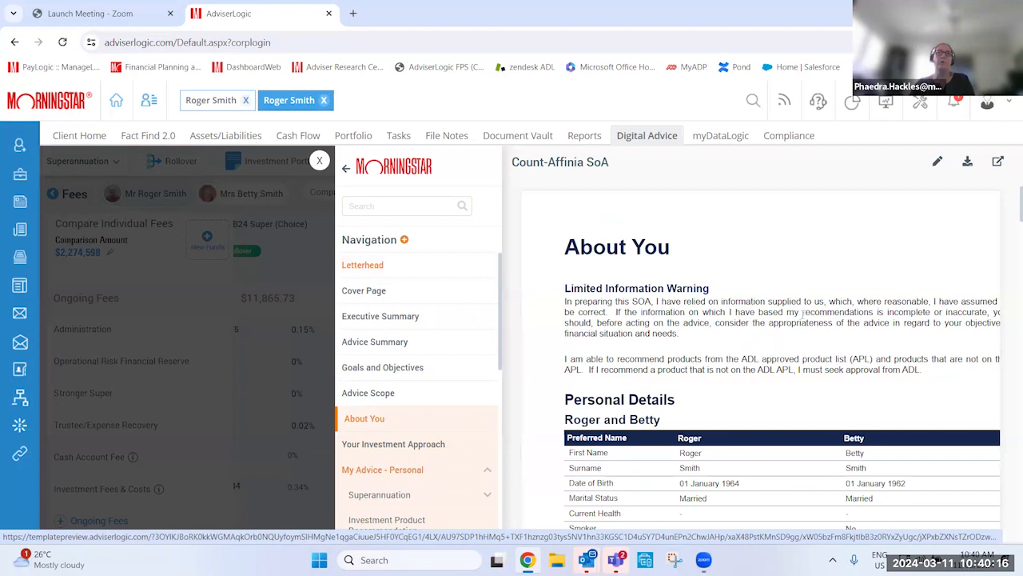
scroll(801, 346, "down", 8)
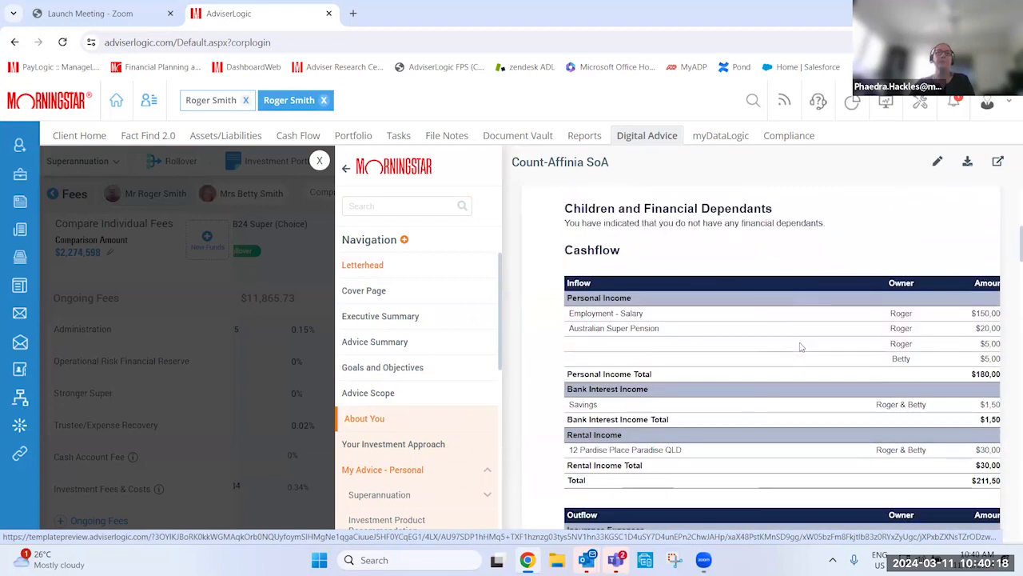
scroll(801, 347, "down", 6)
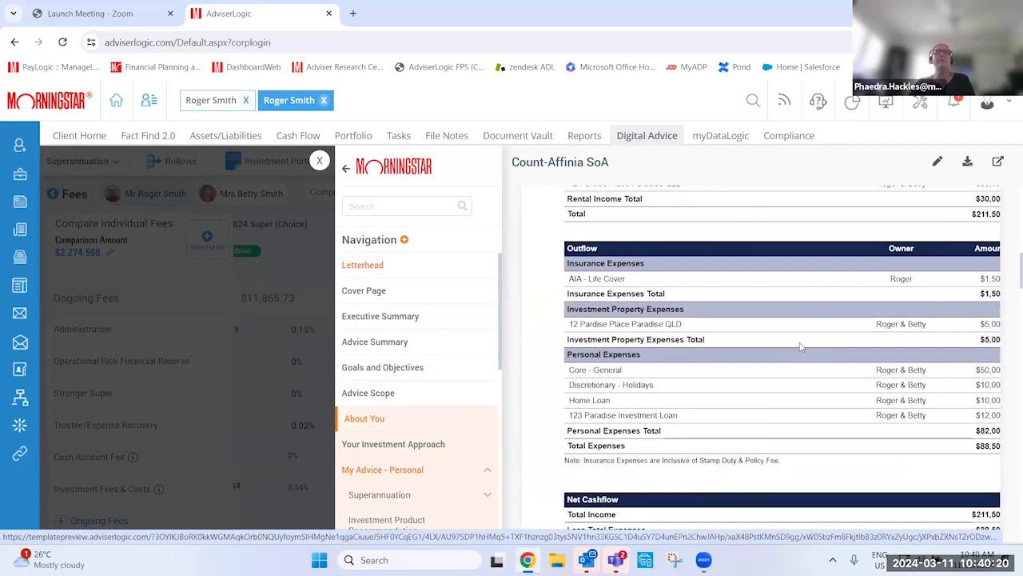
scroll(802, 346, "down", 6)
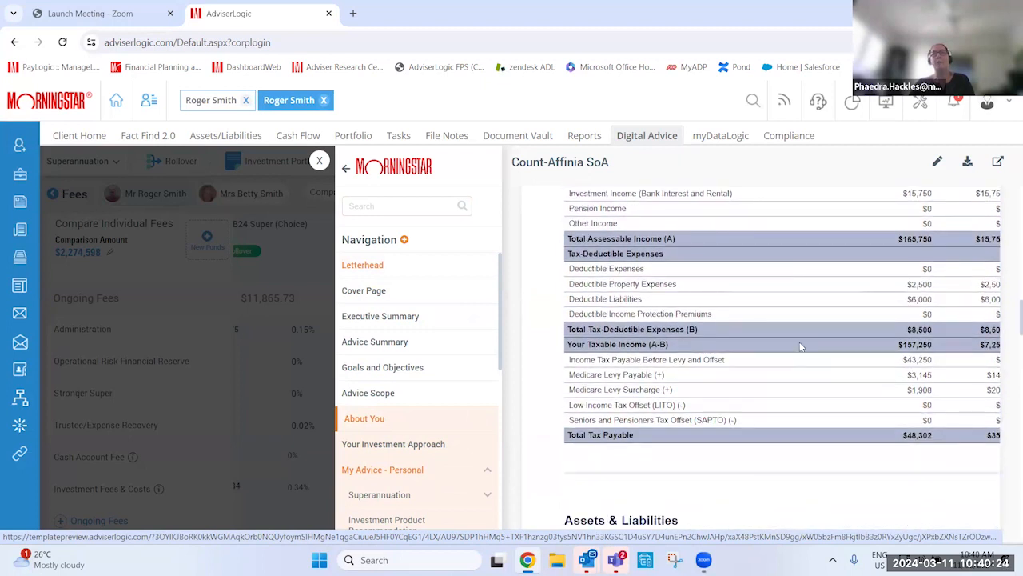
mouse_move(386, 368)
left_mouse_down()
mouse_move(376, 350)
mouse_move(368, 368)
left_mouse_up()
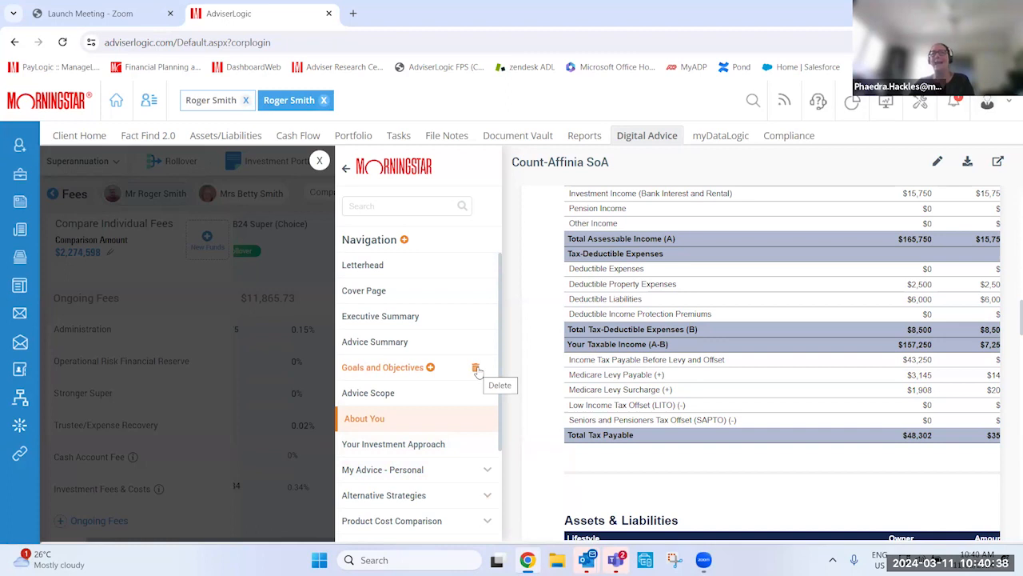
left_click(320, 162)
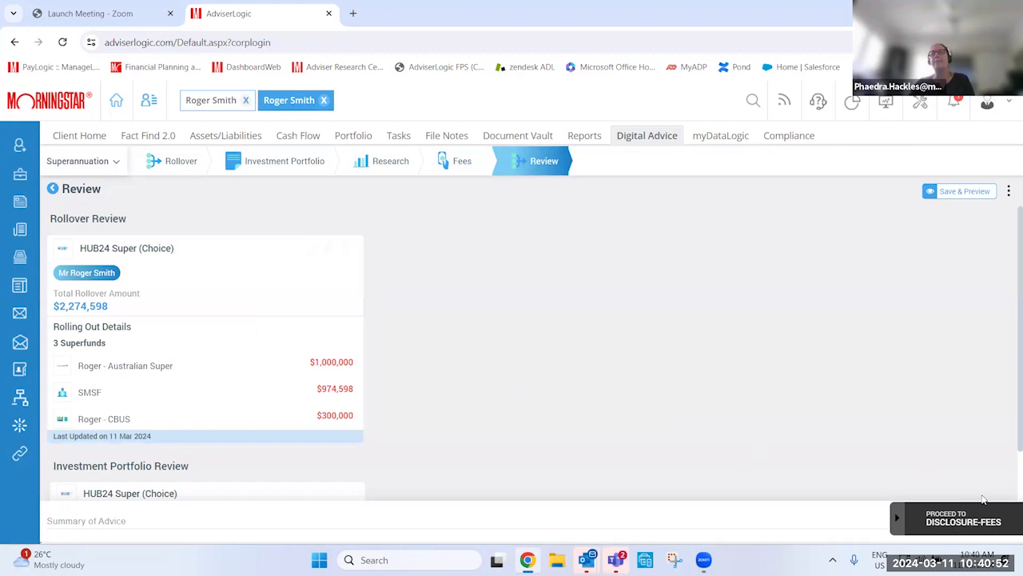
Proceed to the disclosure fees, check the HUB24 Super (Choice) fee structures, save the portfolio advice fees and finish the advice
left_click(971, 516)
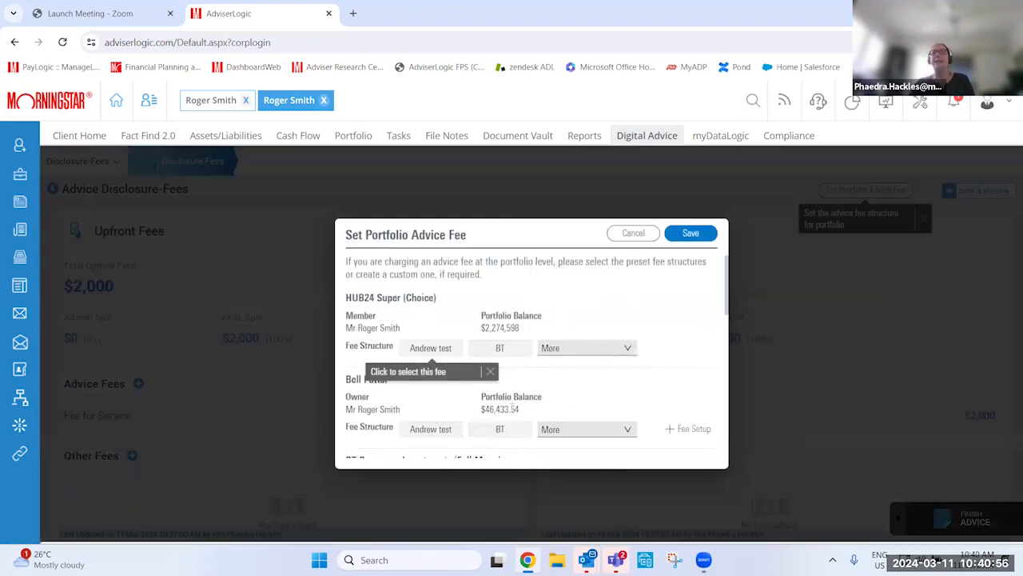
left_click(566, 349)
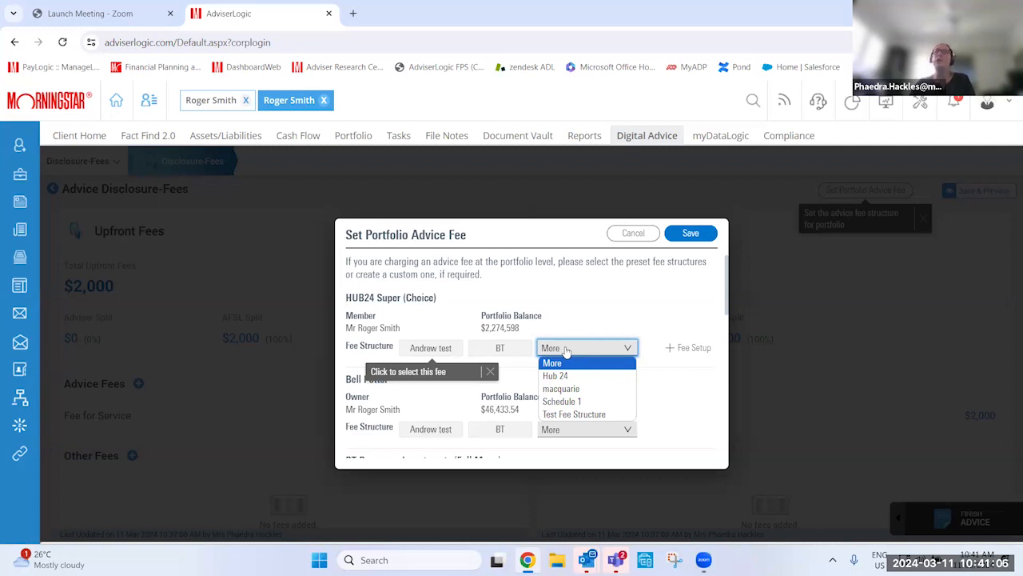
left_click(691, 233)
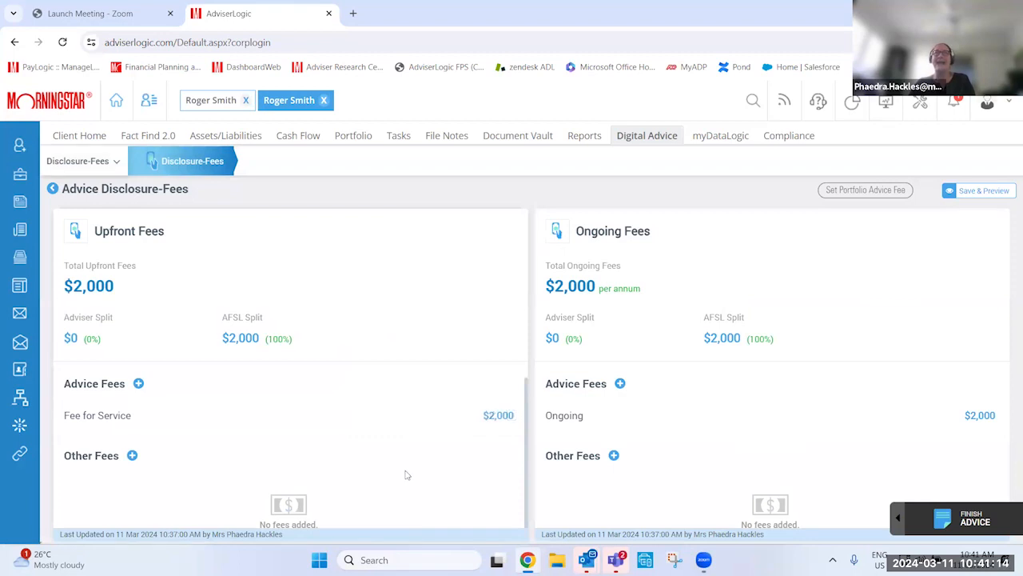
left_click(976, 521)
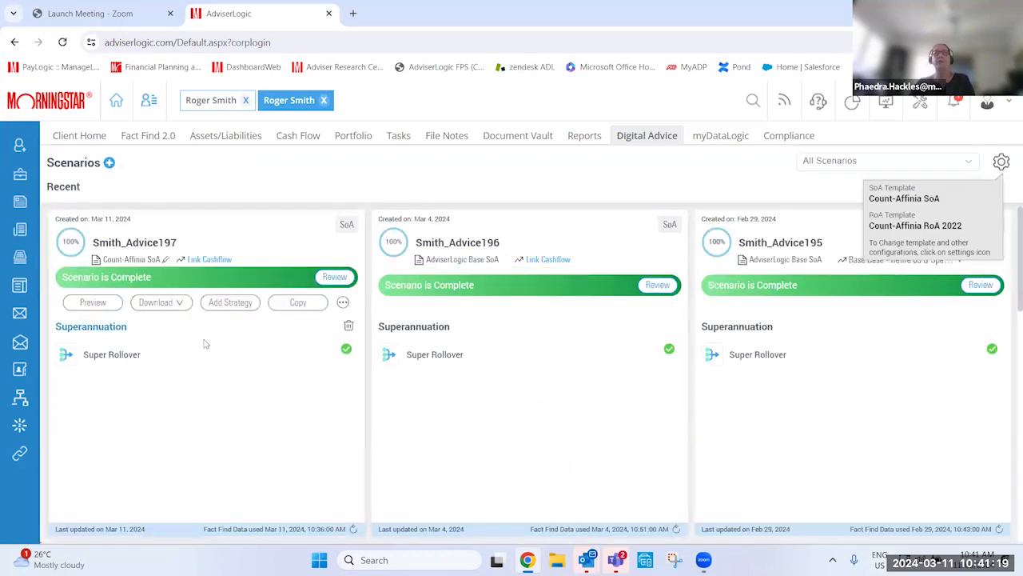
Show the download options of the newest SoA scenario and open the client's compliance page
left_click(157, 302)
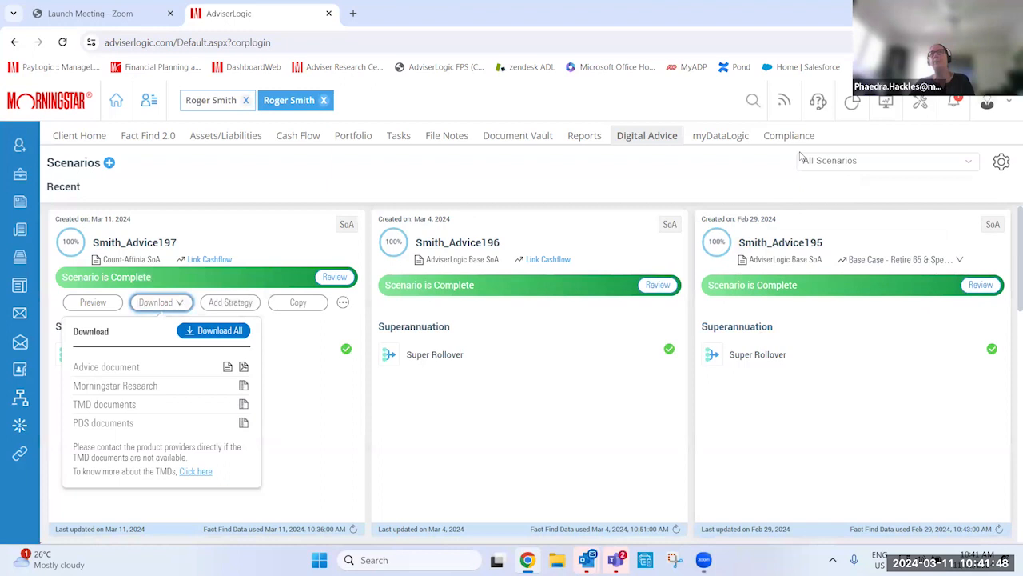
mouse_move(794, 138)
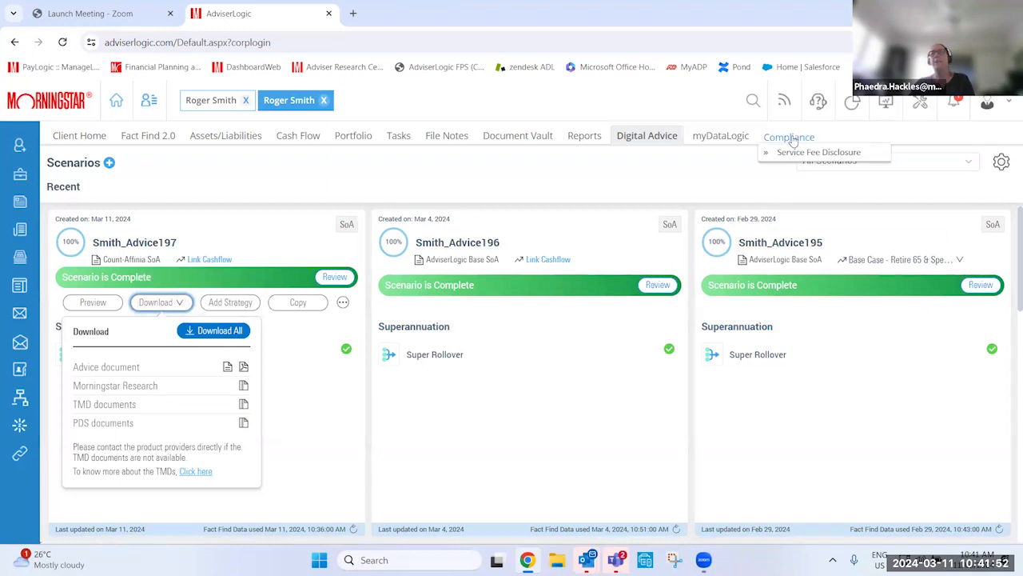
left_click(791, 139)
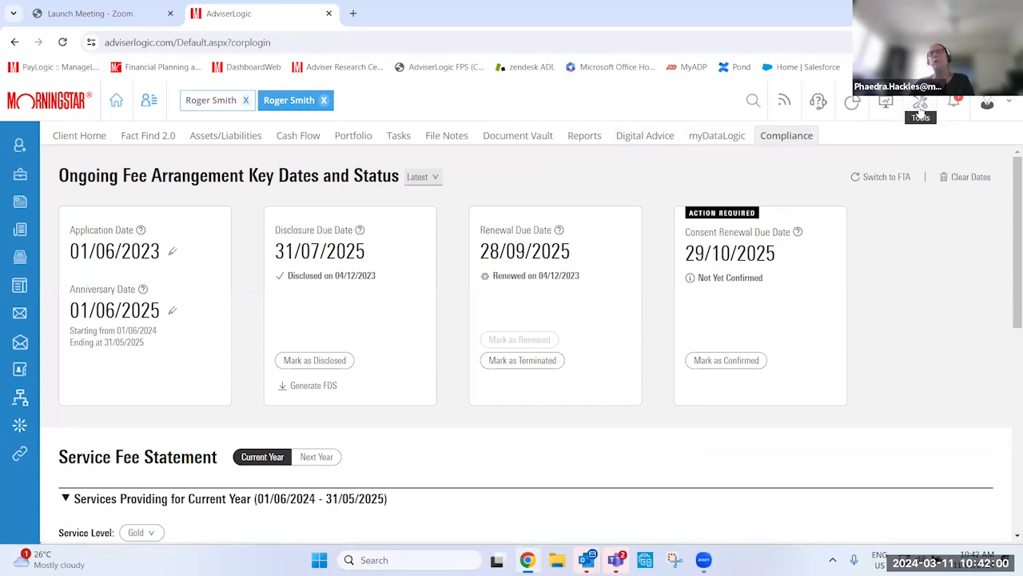
Open the FOFA Fee Upload tool from the compliance tools and show the available fee file types
left_click(921, 105)
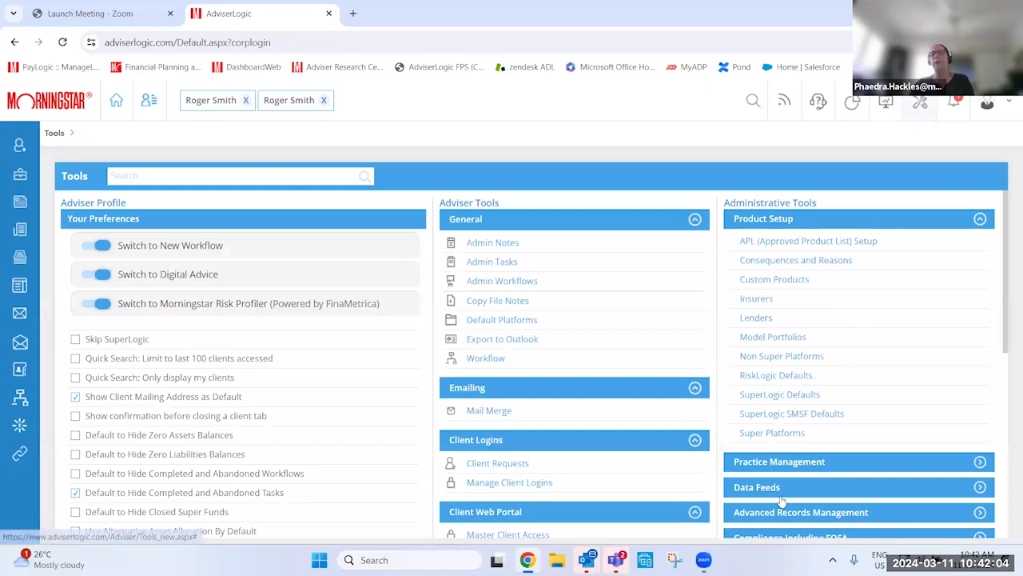
scroll(788, 480, "down", 2)
left_click(788, 473)
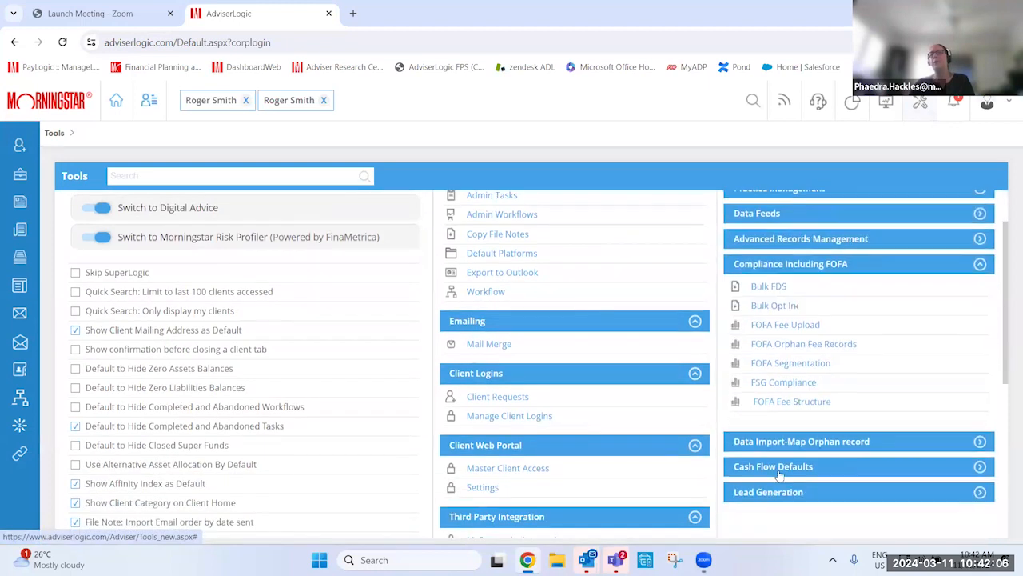
left_click(766, 315)
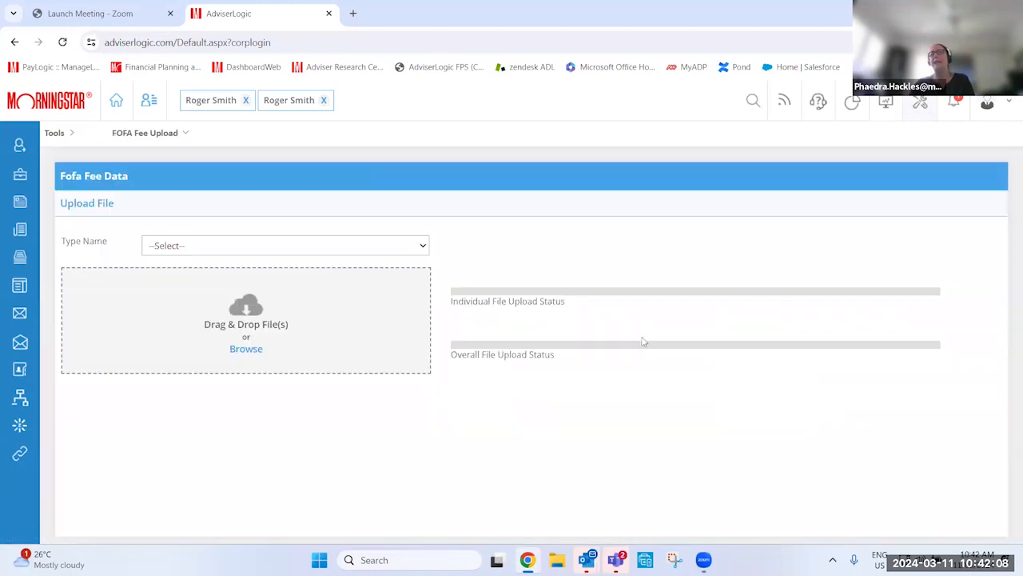
left_click(248, 246)
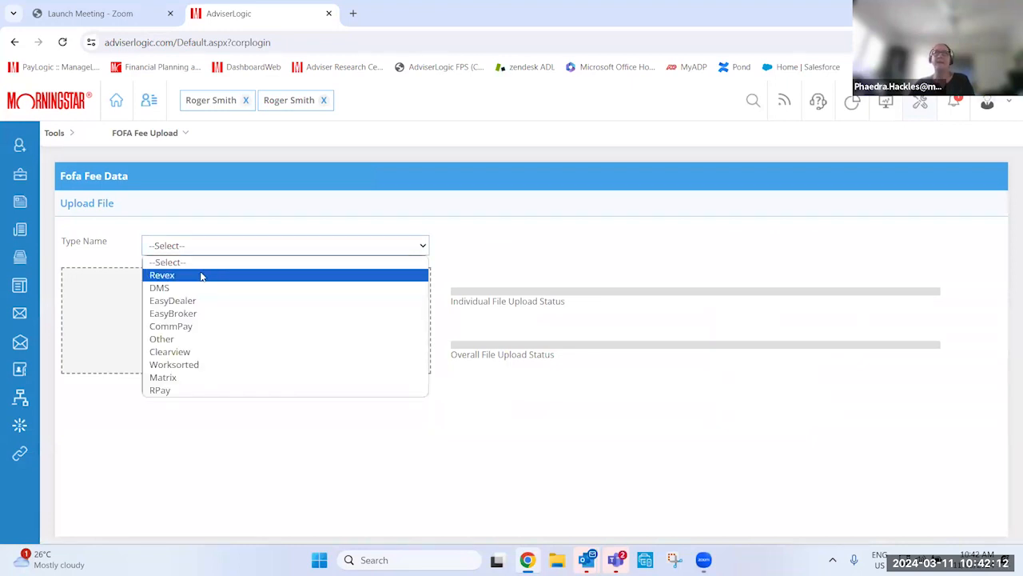
Go to the FOFA Orphan Fee Records listing and inspect the individual entries behind a grouped ING Management OneAnswer Allocated record
left_click(57, 133)
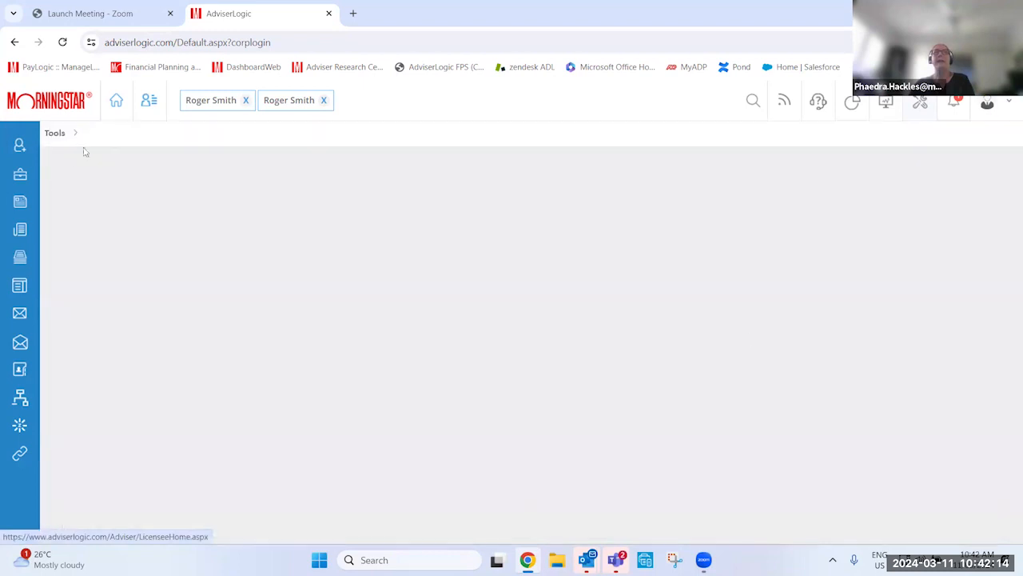
scroll(800, 447, "down", 1)
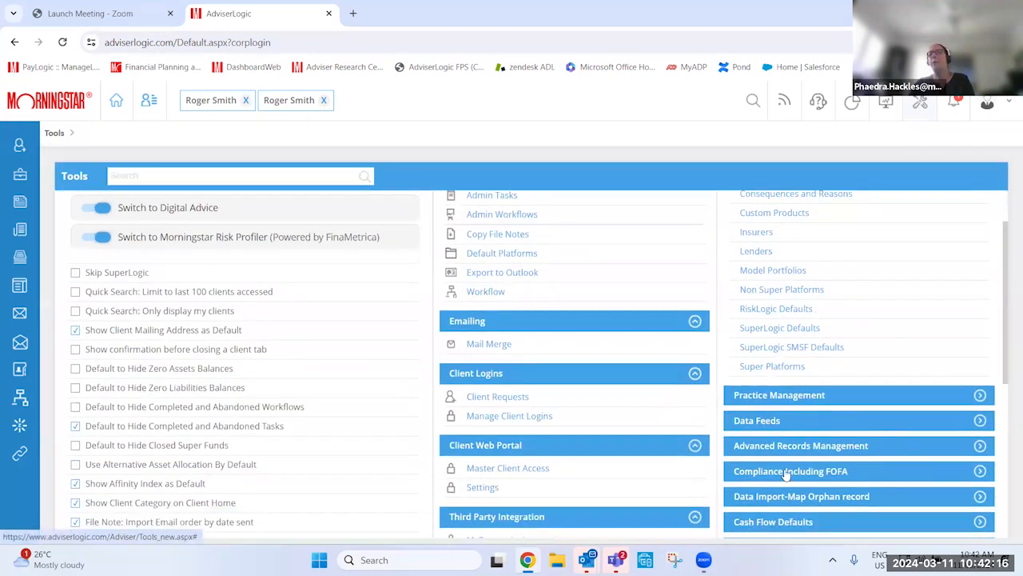
left_click(786, 470)
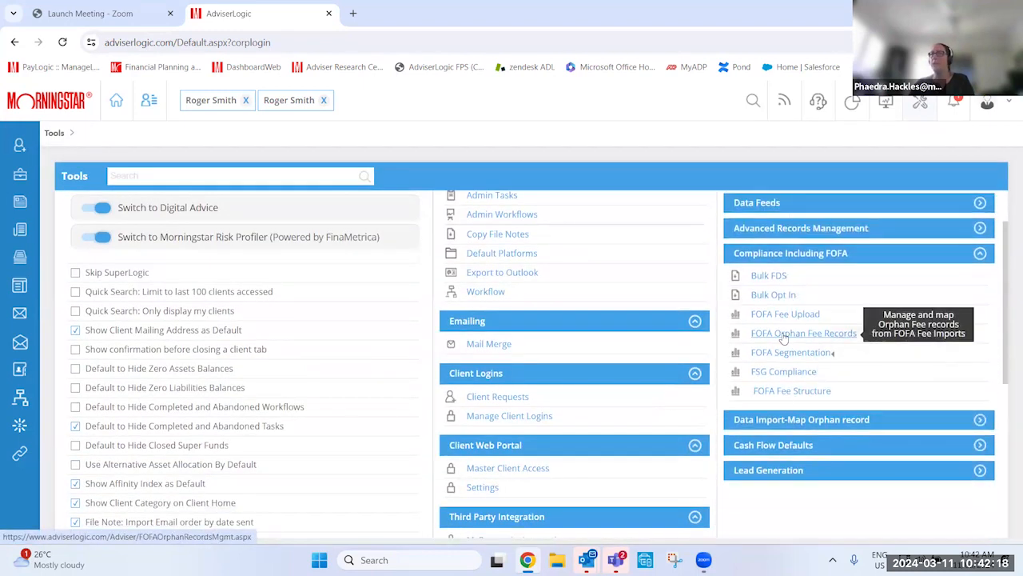
left_click(785, 338)
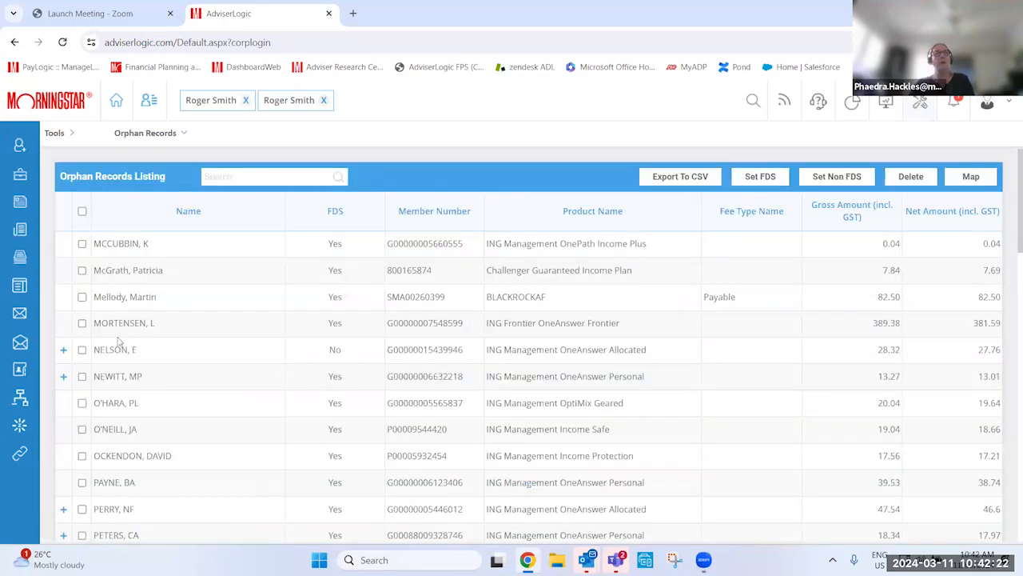
left_click(62, 351)
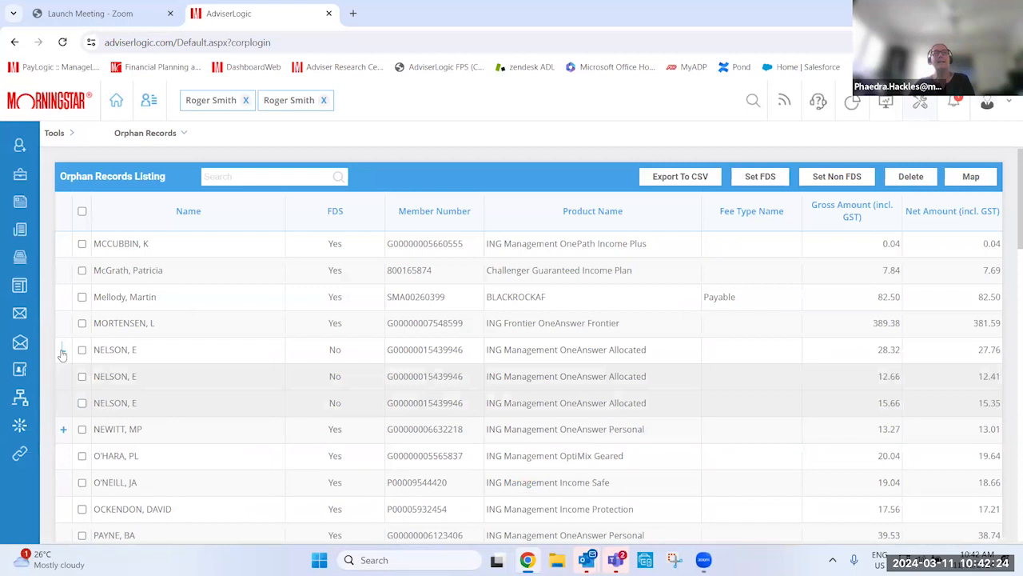
left_click(62, 351)
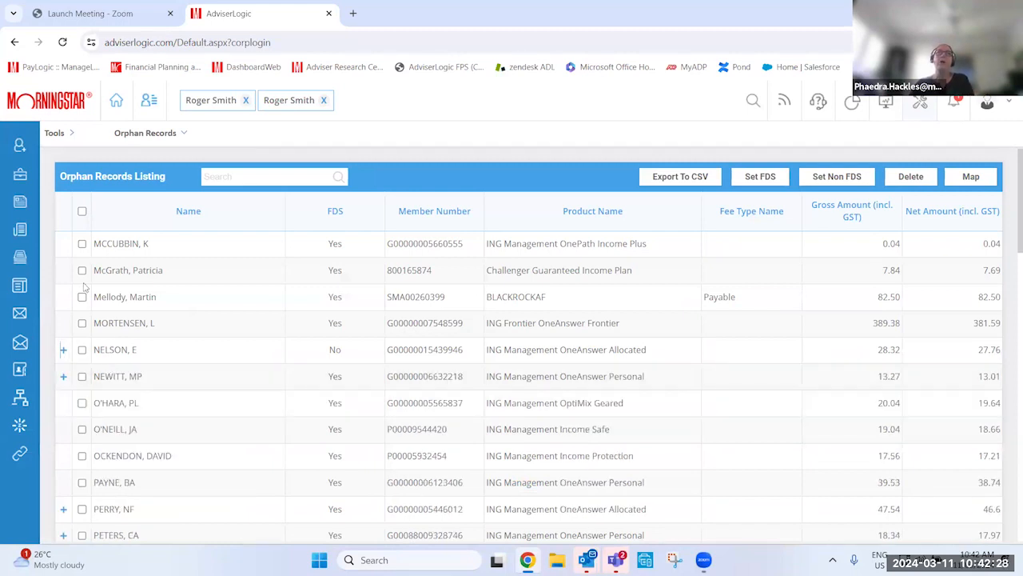
Map the ING Management OnePath Income Plus orphan fee record to the client couple's joint entity
left_click(148, 243)
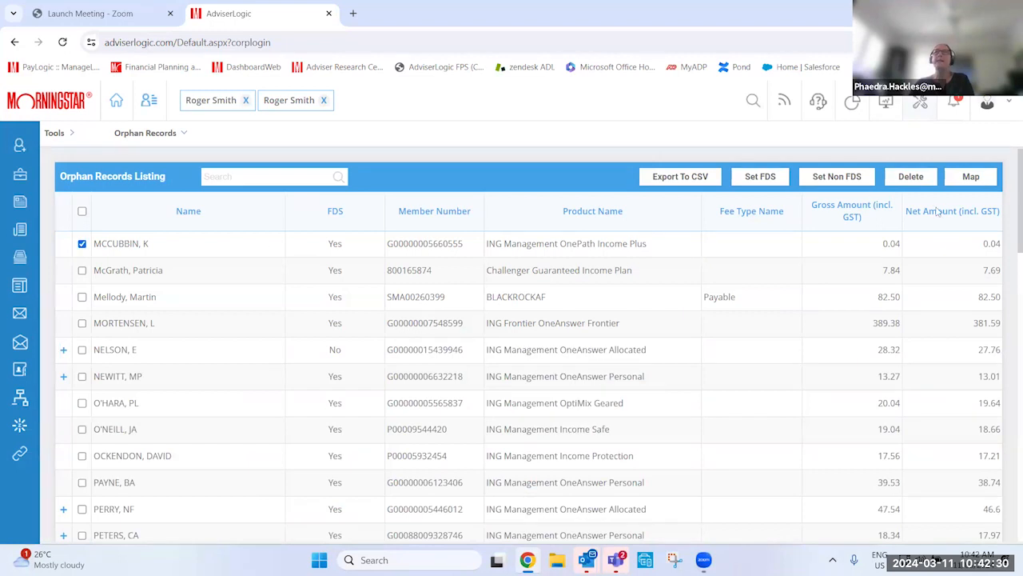
left_click(971, 176)
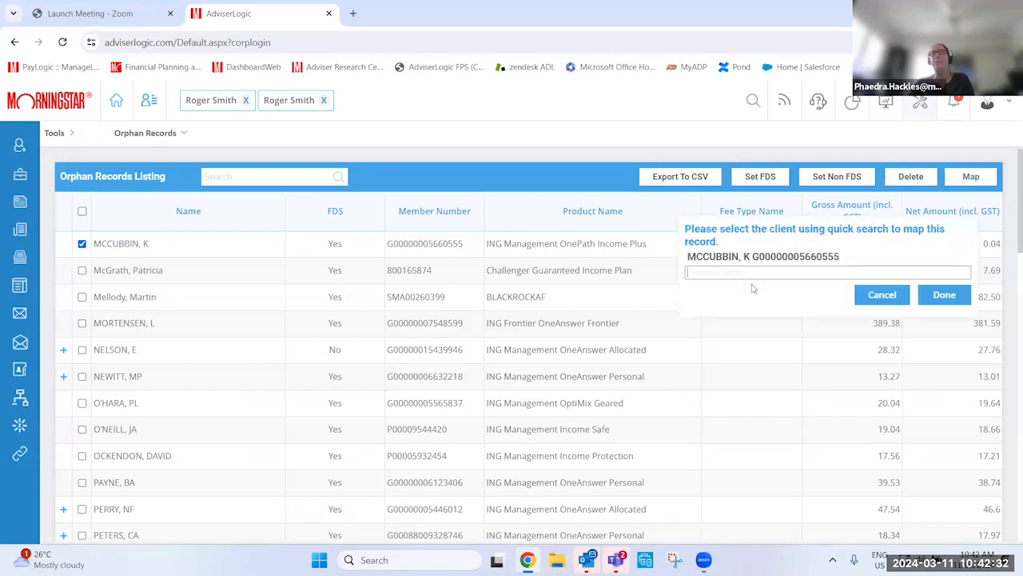
type("roger")
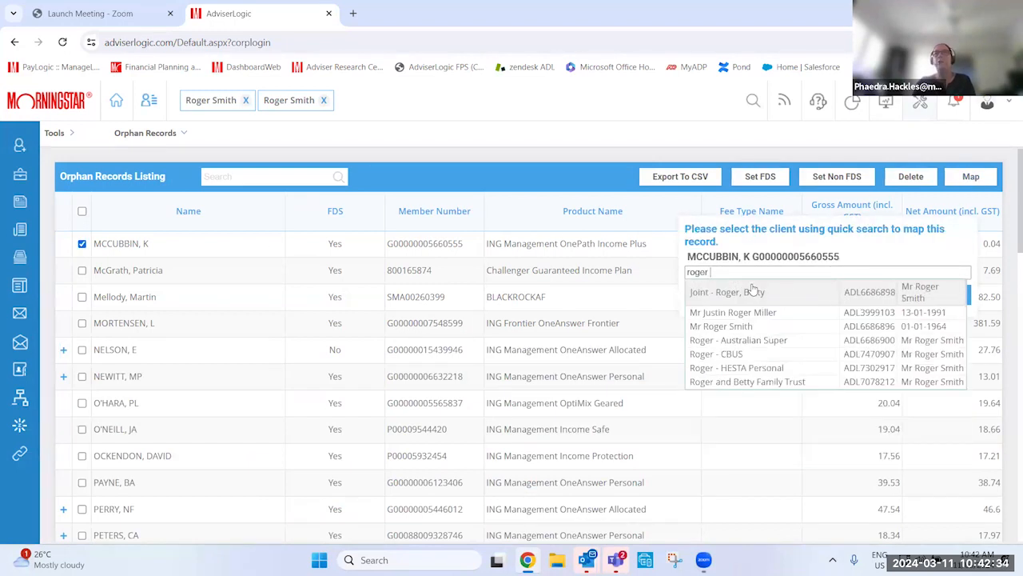
left_click(753, 291)
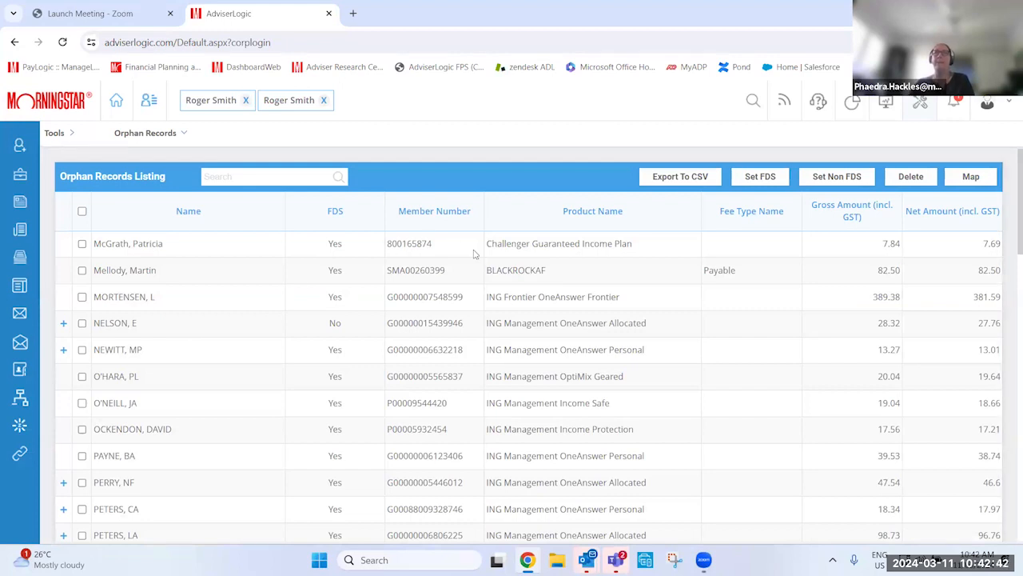
Return to the client's compliance page, view the agreement details for switching to a Fixed Term Agreement, and cancel
left_click(297, 102)
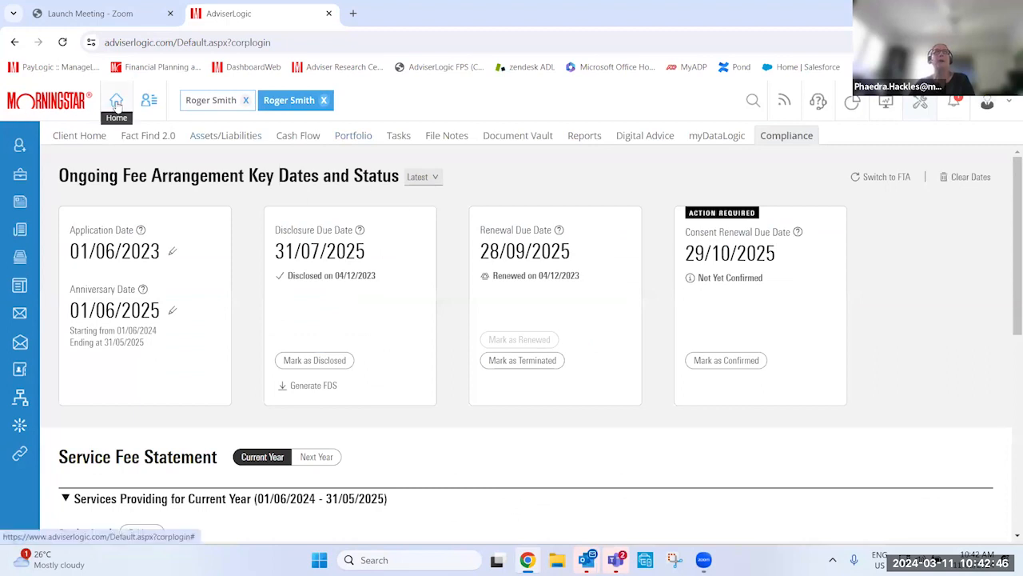
mouse_move(789, 138)
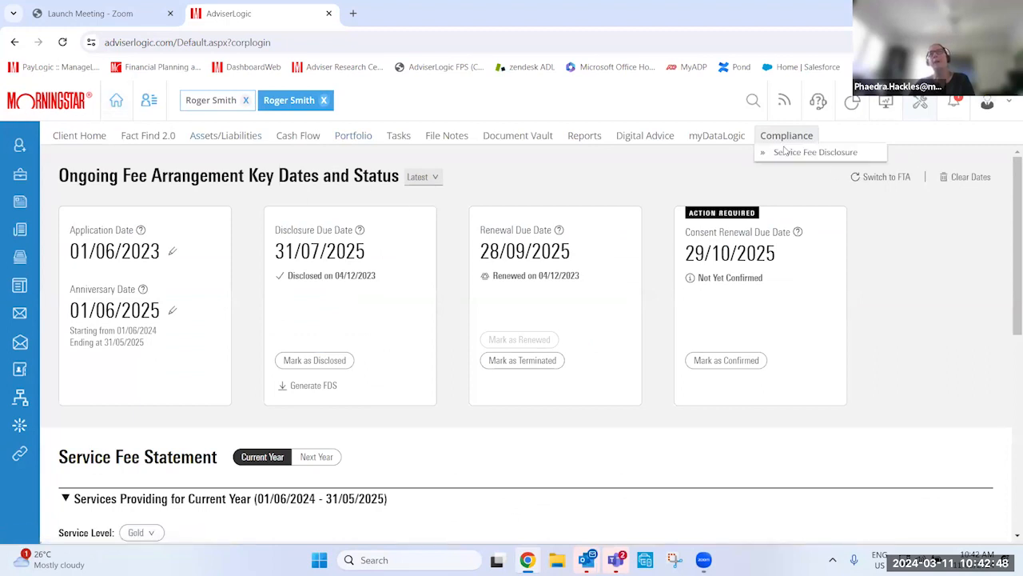
left_click(878, 177)
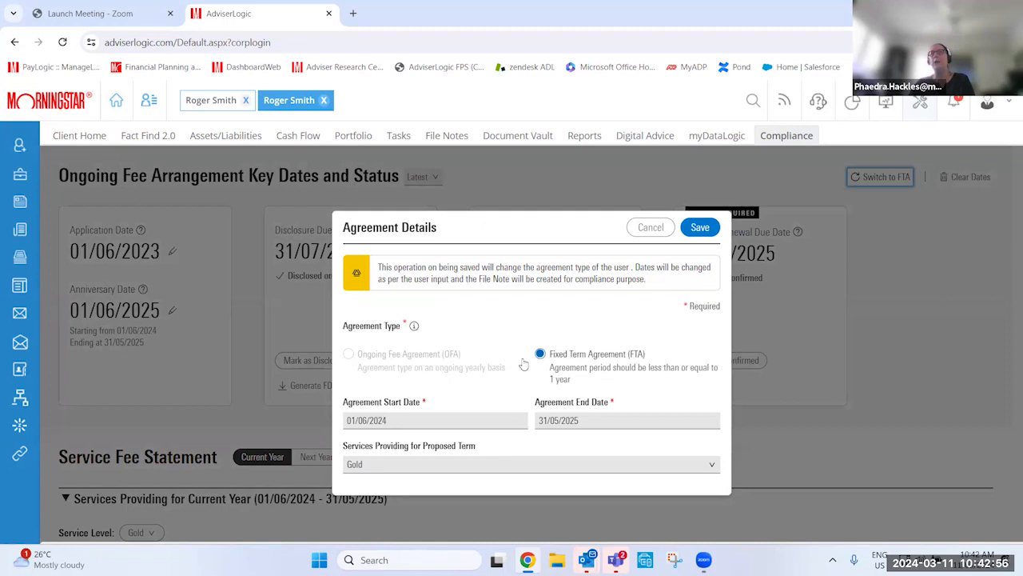
left_click(649, 228)
Check the service level choices for the current year's services in the Service Fee Statement
scroll(229, 427, "down", 3)
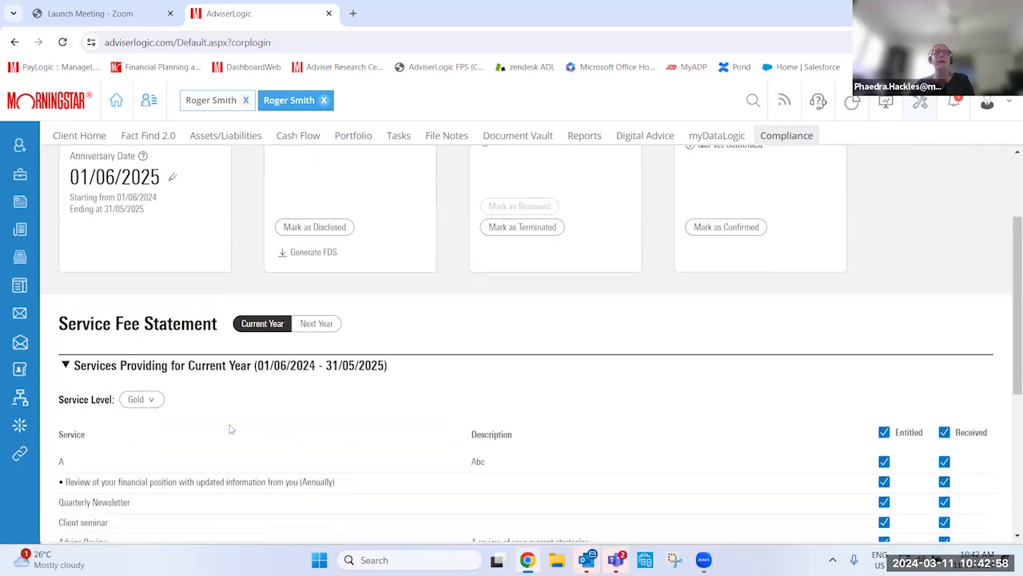
left_click(153, 333)
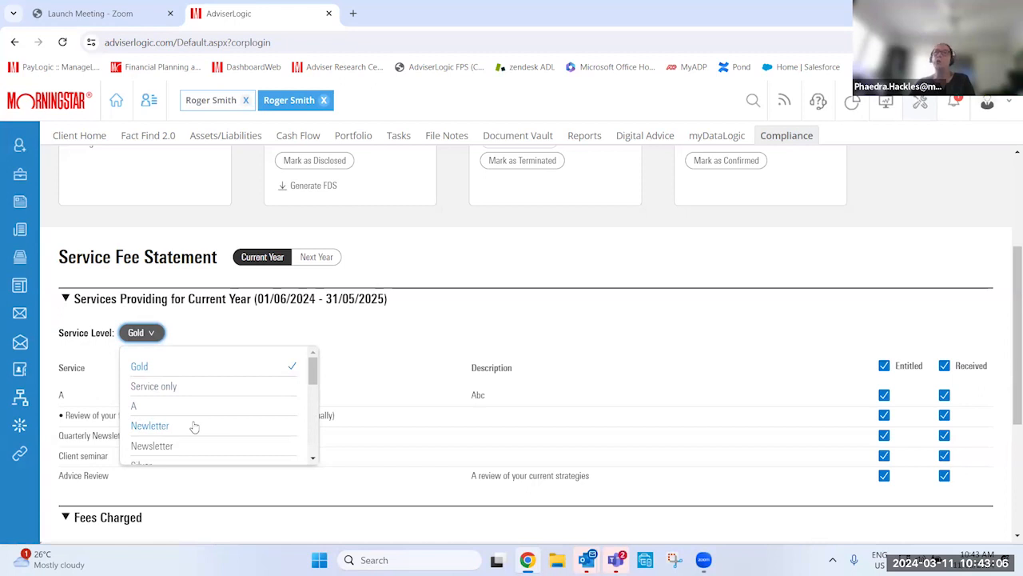
left_click(150, 332)
Filter Fees Charged by a custom time period from 01/01/2000 to 01/02/2023
scroll(272, 384, "down", 2)
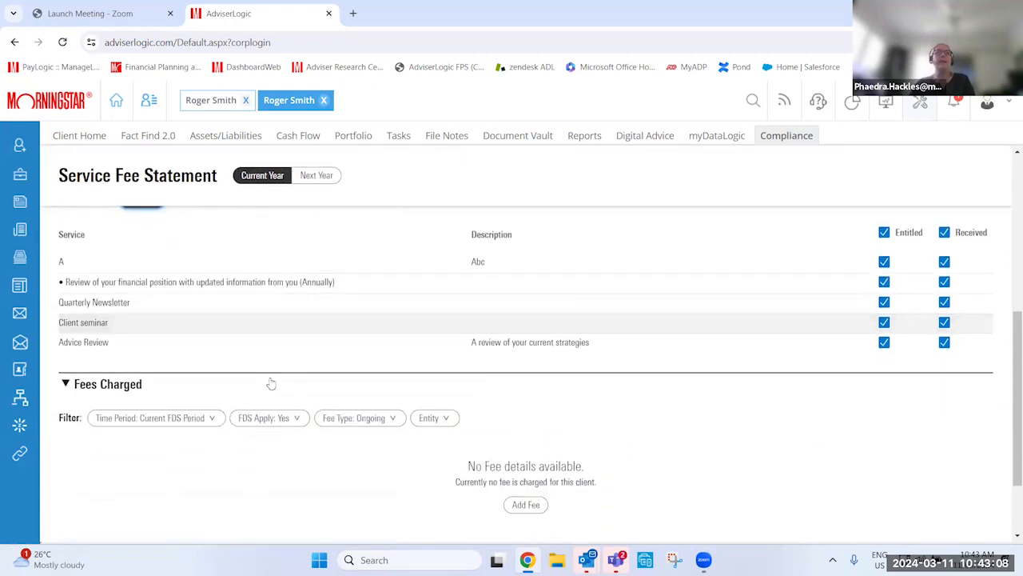
scroll(271, 384, "down", 1)
left_click(153, 351)
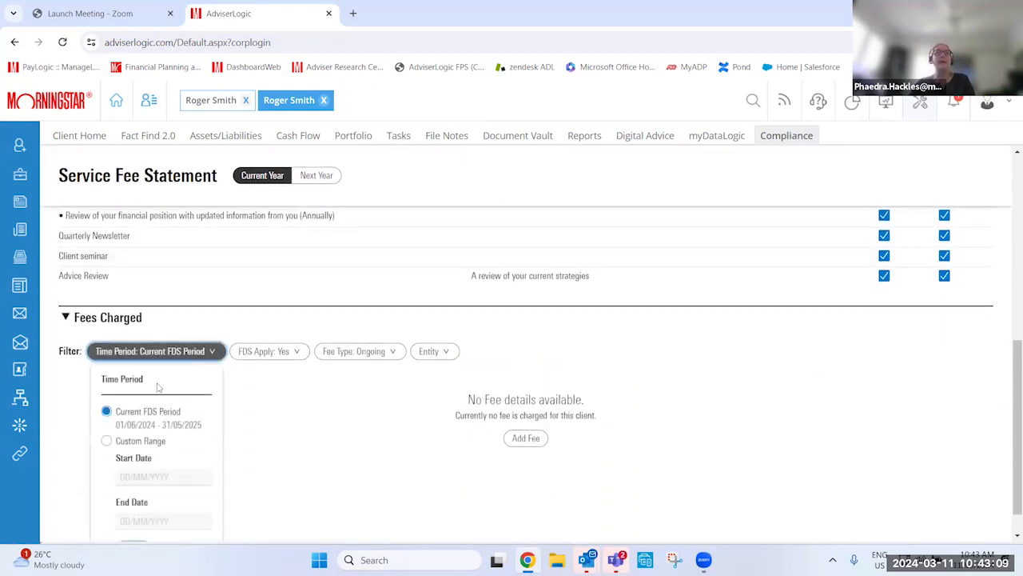
left_click(107, 441)
left_click(137, 475)
type("01/01/2000")
left_click(145, 515)
type("01/02/")
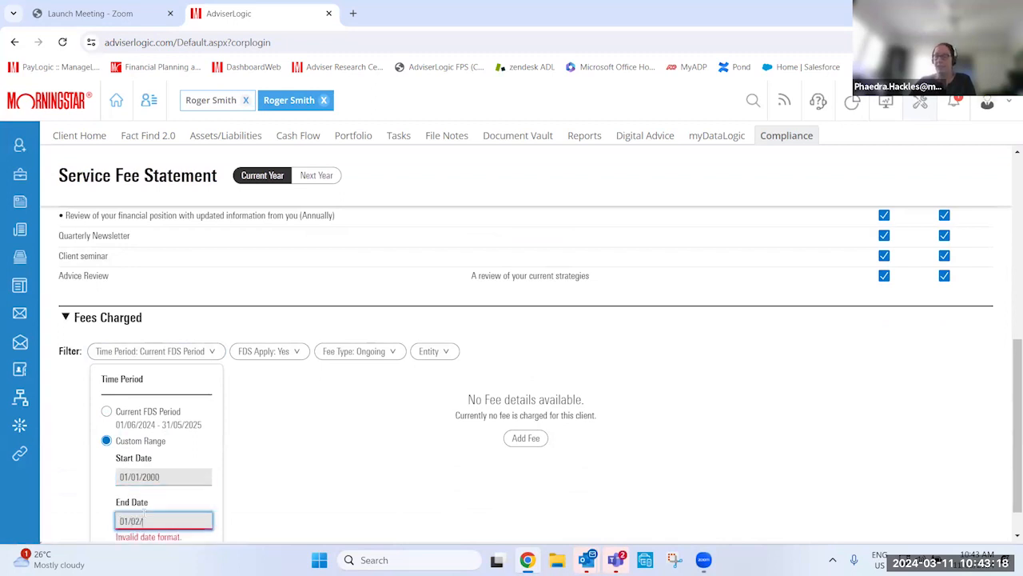
type("2023")
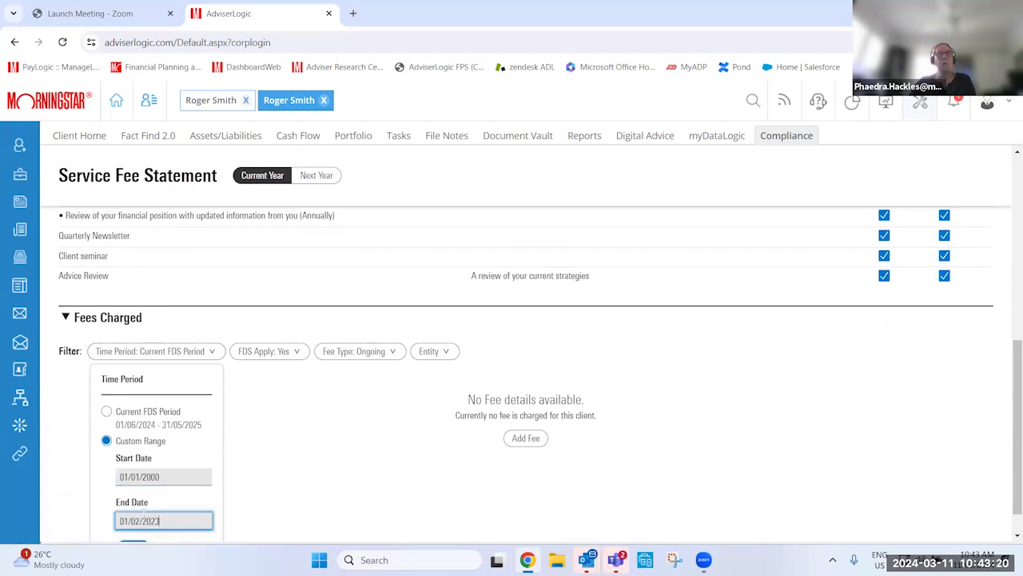
scroll(158, 497, "down", 1)
left_click(133, 512)
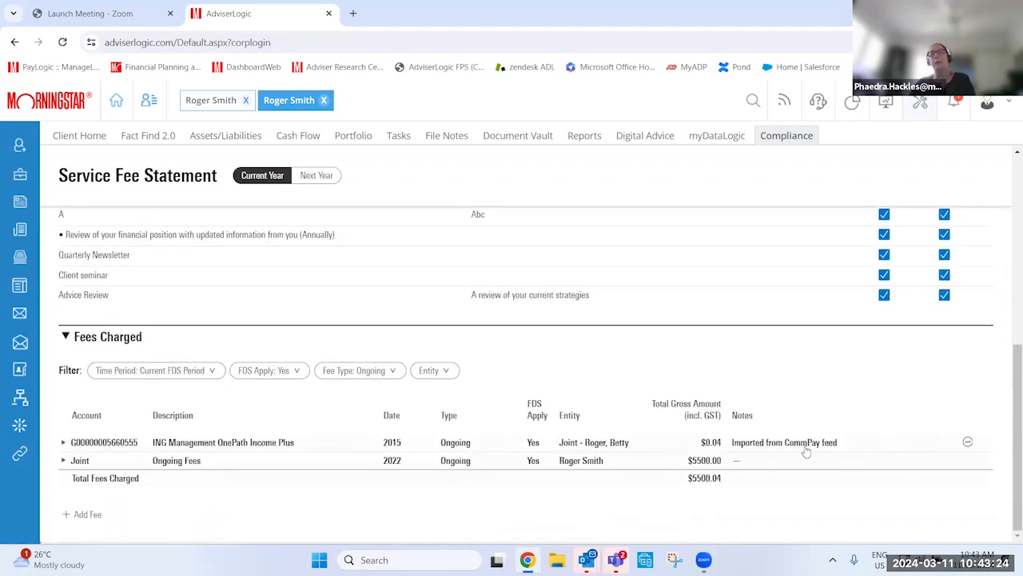
Examine the total fees charged and the detail entry under the ING Management OnePath Income Plus fee
left_click_drag(730, 481, 693, 478)
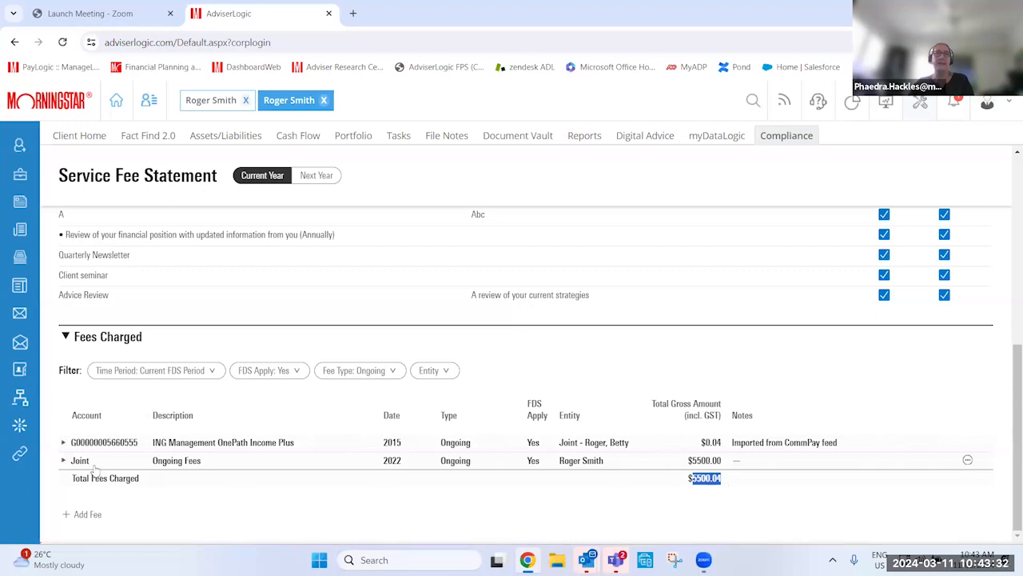
left_click(64, 443)
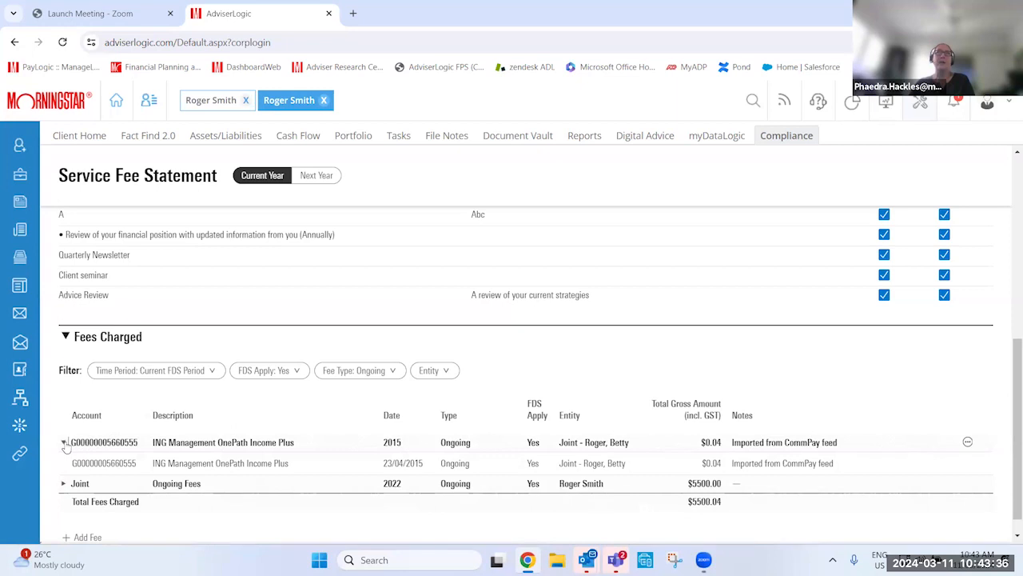
left_click(64, 442)
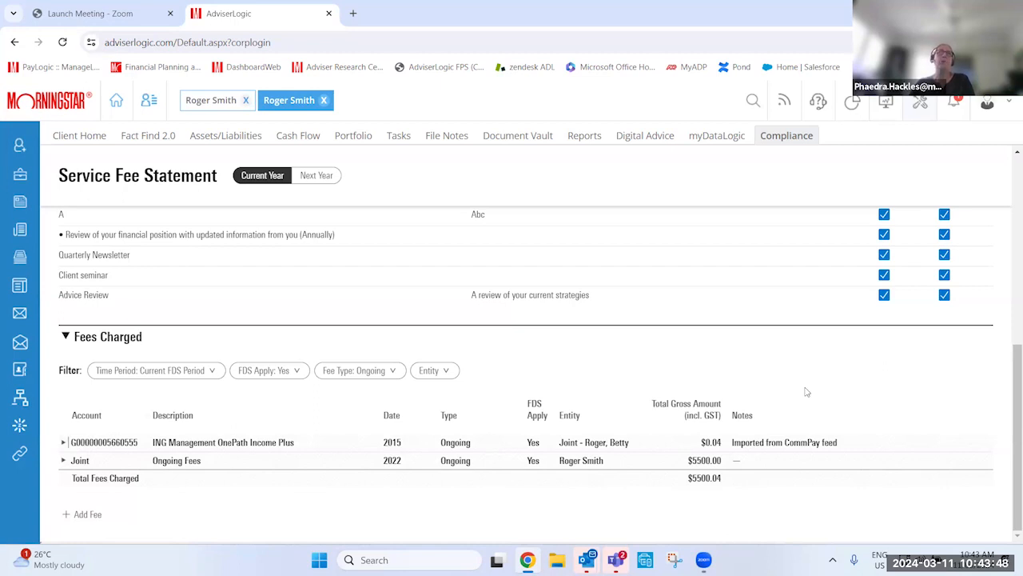
Show the support options for contacting the provider and for self-service
scroll(806, 392, "up", 3)
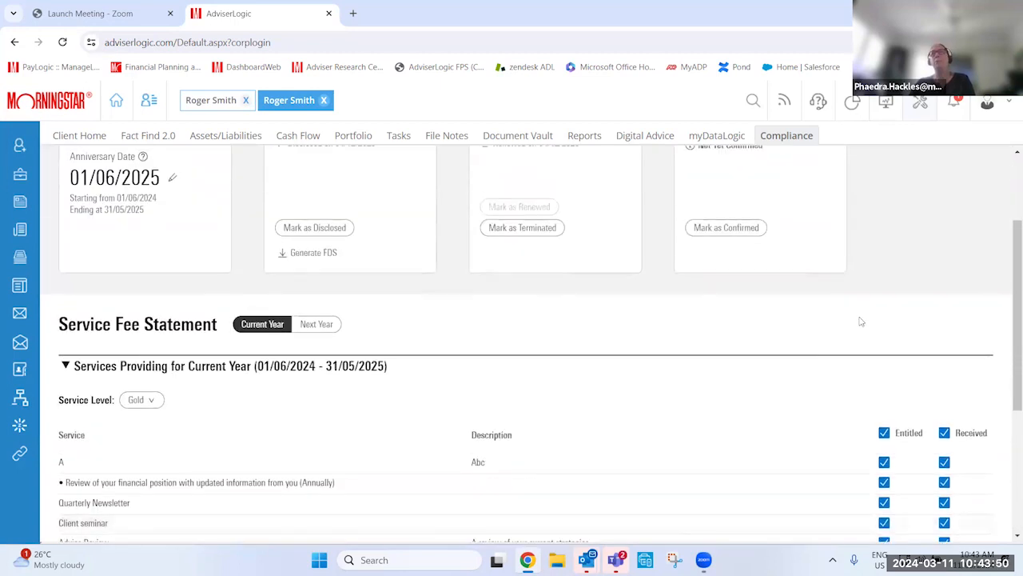
mouse_move(819, 105)
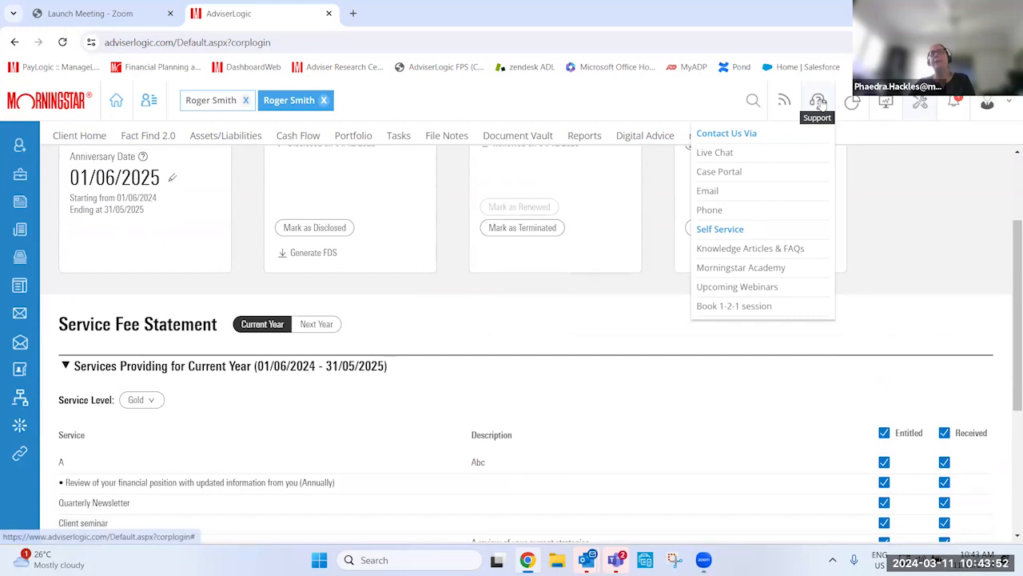